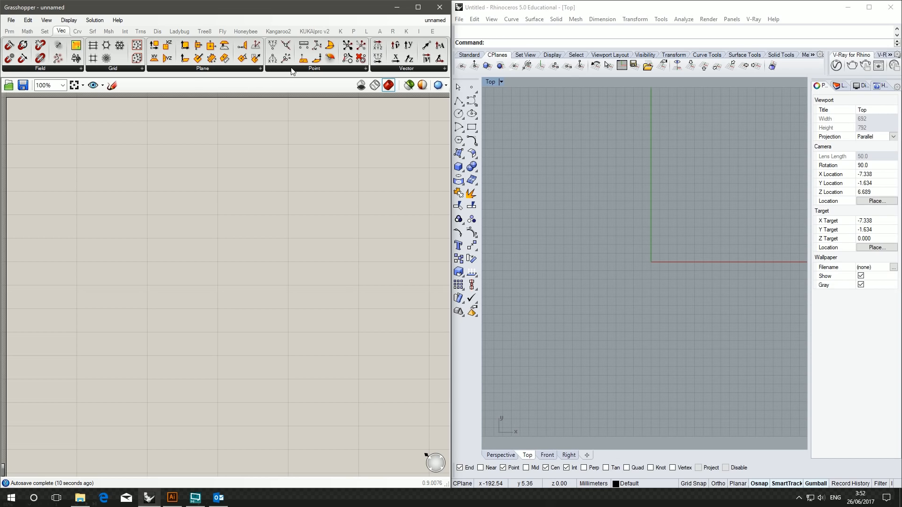
Place a Construct Point component on the empty canvas
left_click(300, 86)
left_click(63, 134)
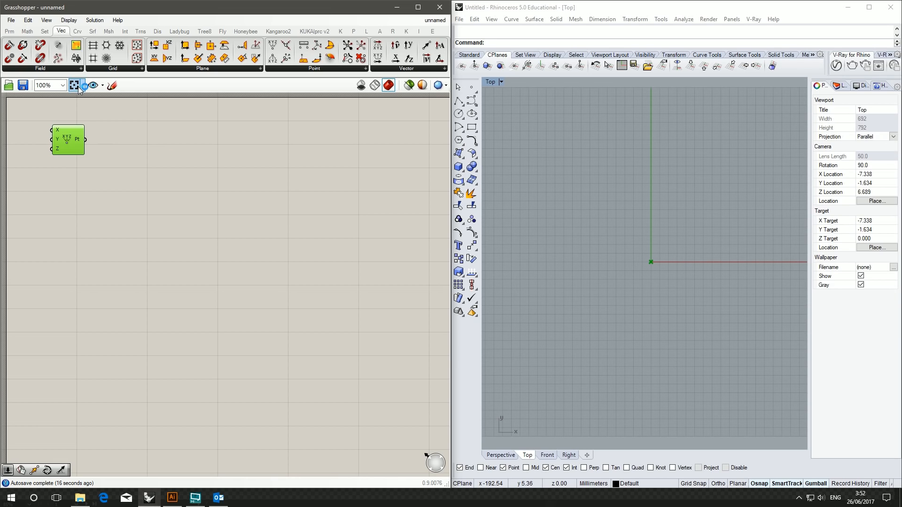
left_click(77, 173)
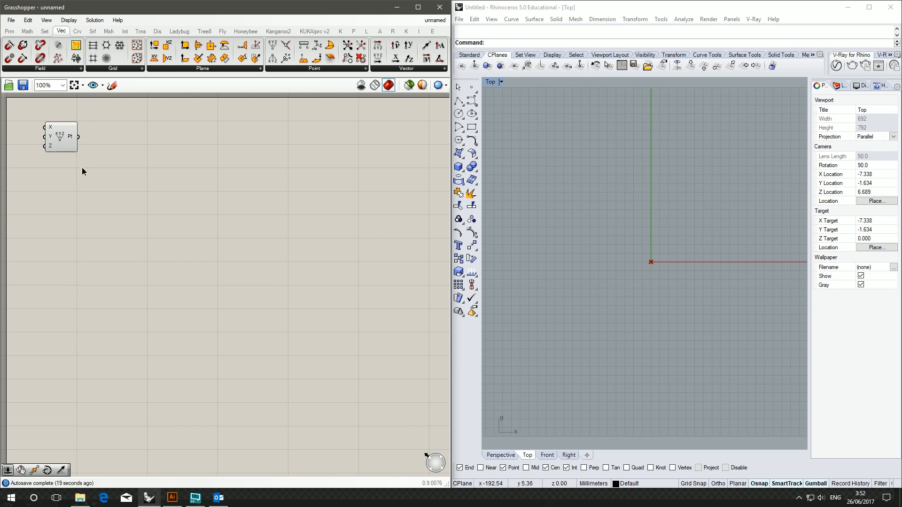
Add a number slider ranging from 1 to 100 below the point component and make two copies beneath it
double_click(70, 193)
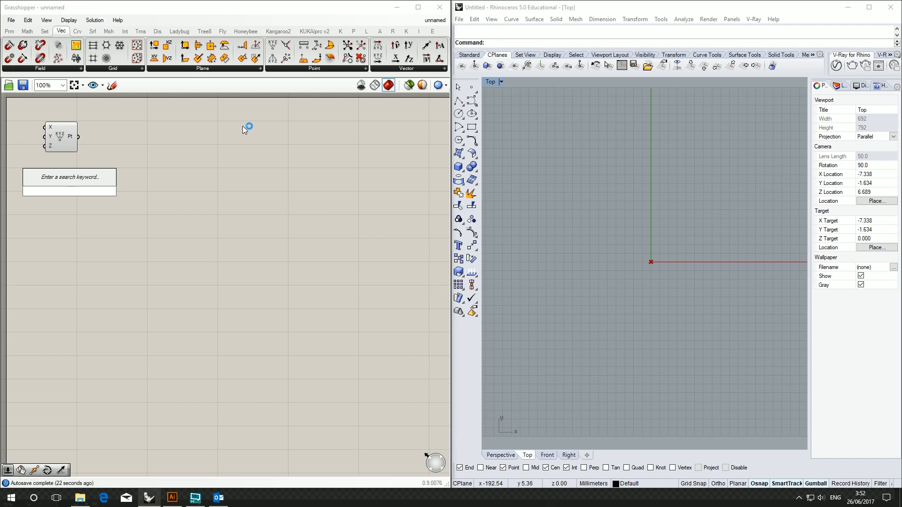
type("1<")
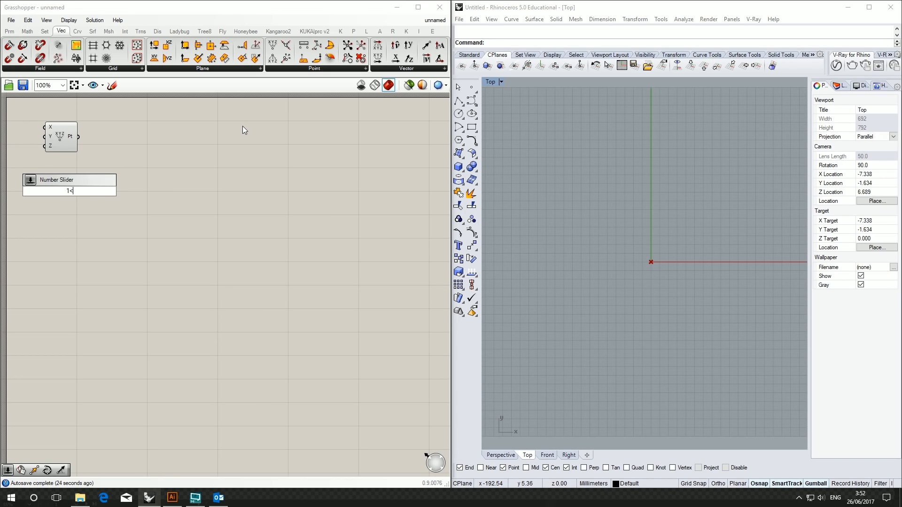
type("100")
key("Return")
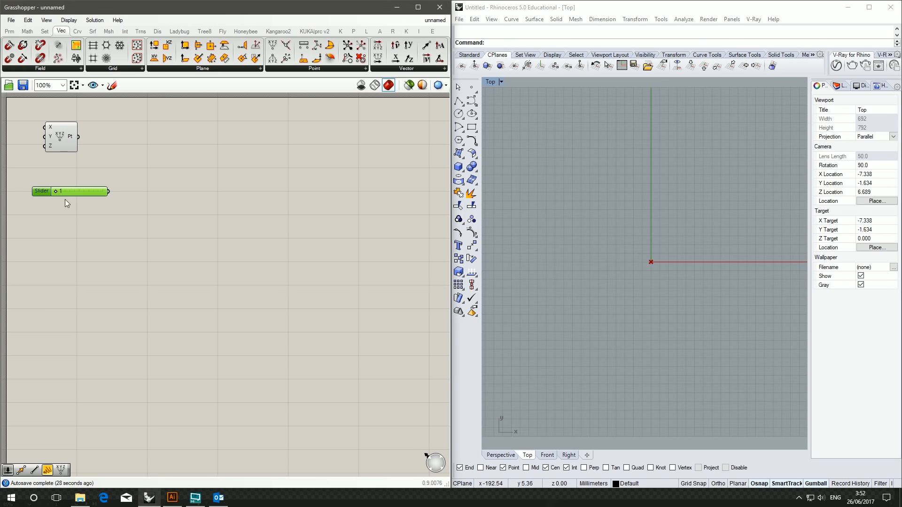
left_click(82, 213)
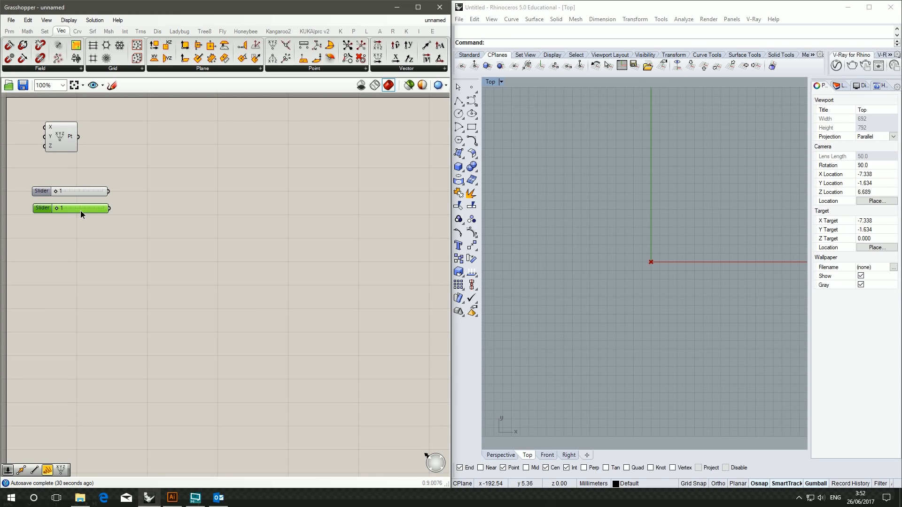
left_click(80, 228)
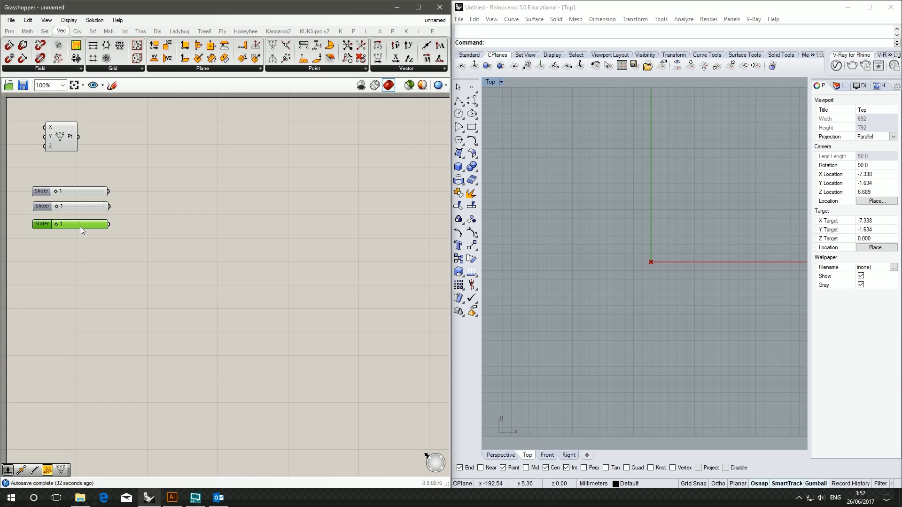
Rename the three sliders a, R and r from the uppermost to the lowest
right_click(42, 193)
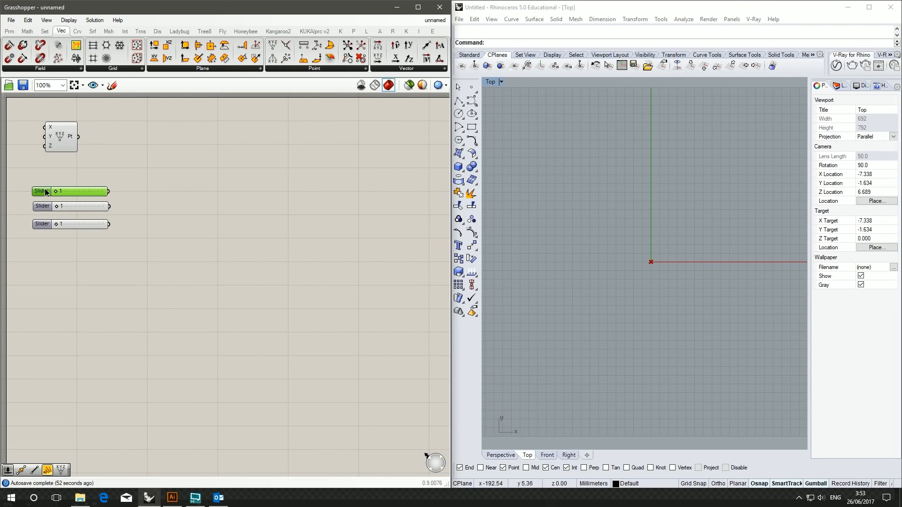
right_click(46, 189)
type("a")
key("Return")
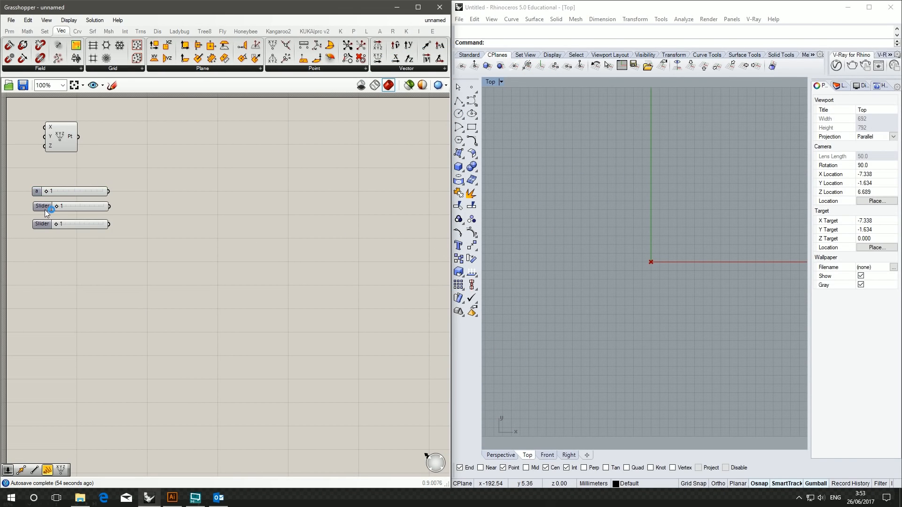
right_click(46, 208)
type("R")
key("Return")
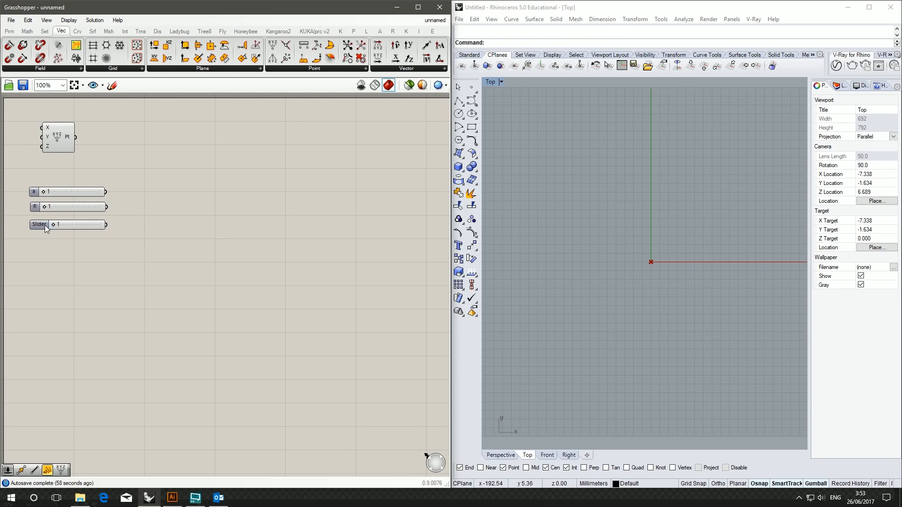
right_click(44, 225)
type("r")
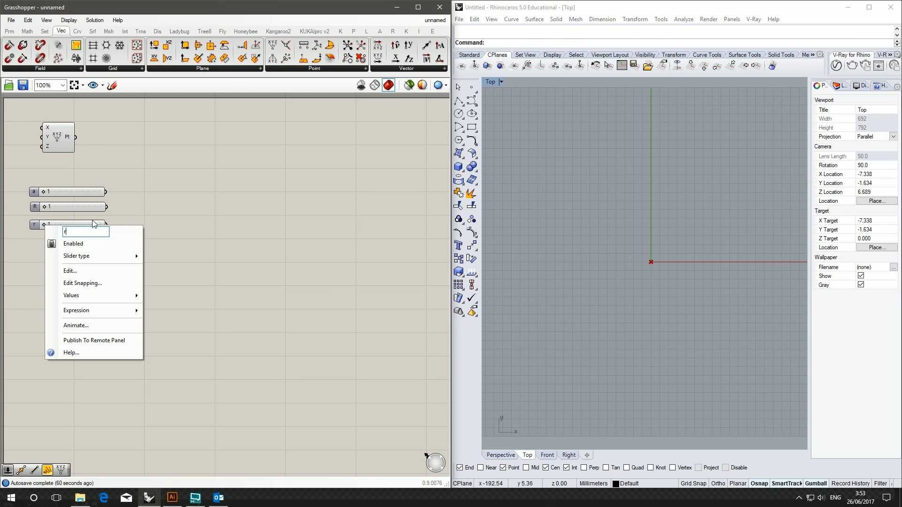
key("Return")
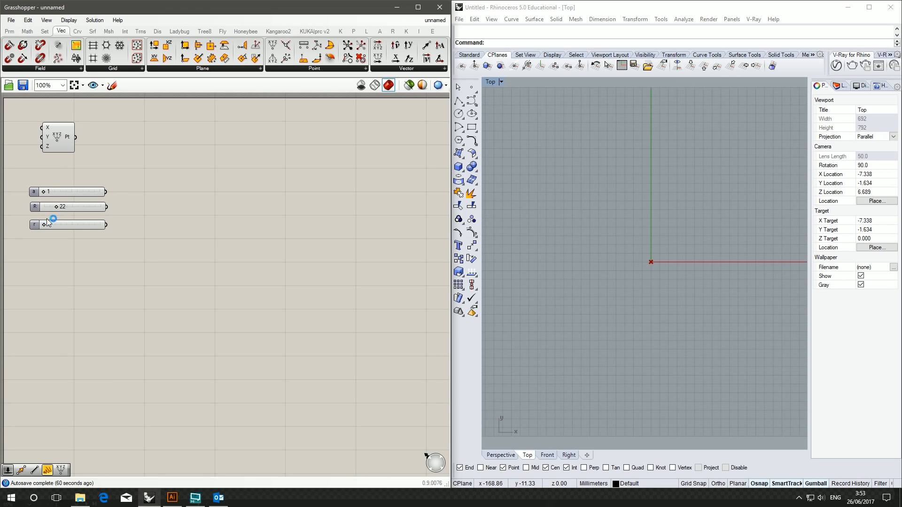
Set slider a to 31, R to 22 and r to 27, and shift the Construct Point component slightly
left_click_drag(55, 200, 66, 199)
mouse_move(55, 135)
left_mouse_down()
mouse_move(54, 163)
mouse_move(50, 123)
mouse_move(56, 143)
left_mouse_up()
left_click(142, 135)
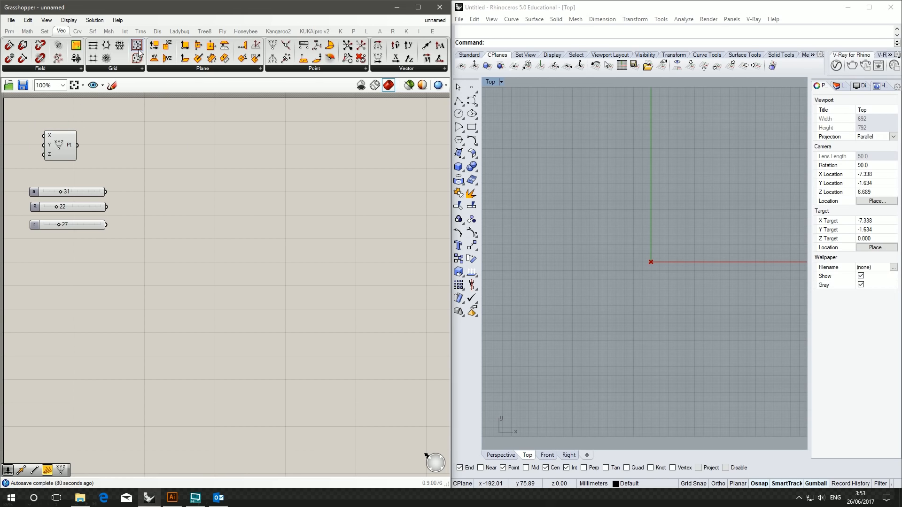
Add a Circle component and connect the constructed point to its plane input
left_click(77, 32)
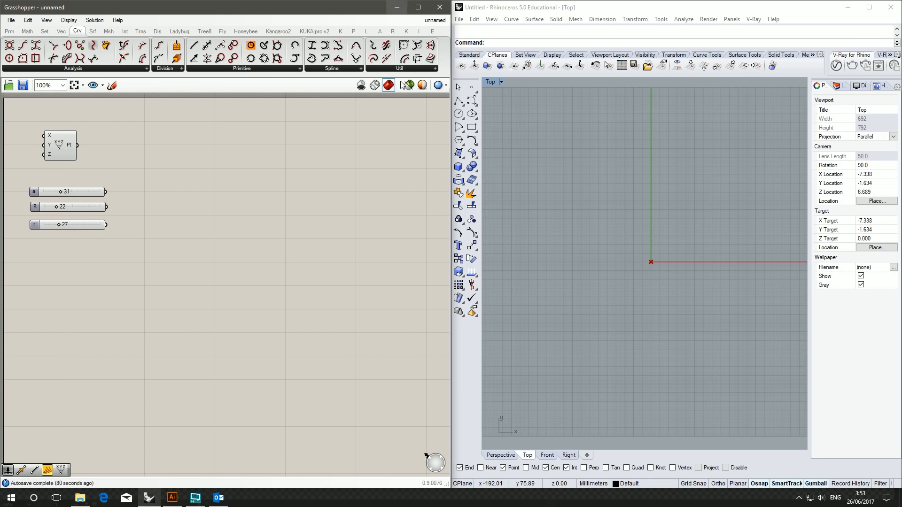
left_click(283, 68)
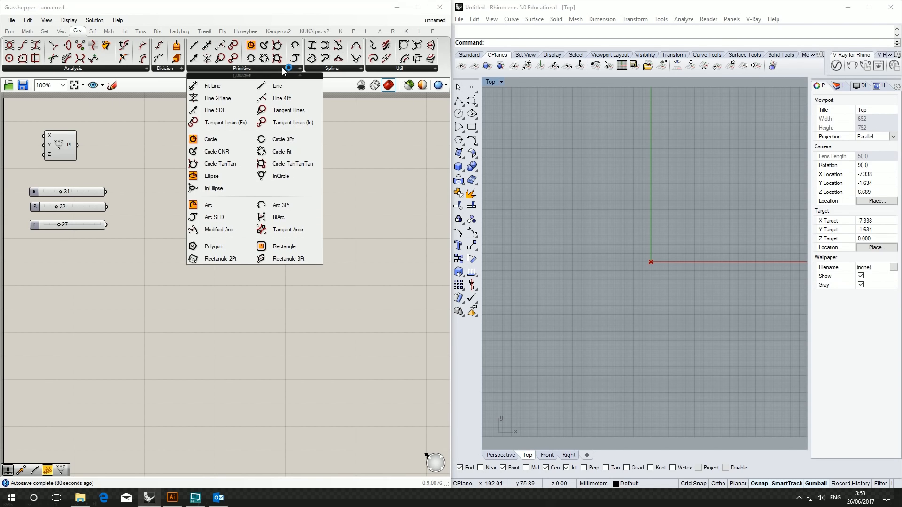
mouse_move(234, 153)
left_mouse_down()
mouse_move(233, 145)
mouse_move(243, 155)
mouse_move(244, 140)
left_mouse_up()
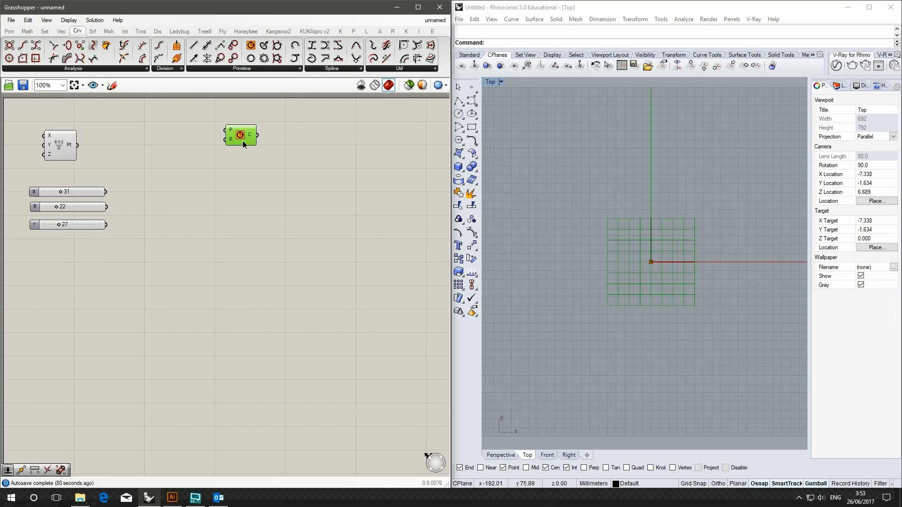
left_click_drag(77, 145, 281, 141)
Connect slider R to the circle's radius input and set the slider to 59
left_click(64, 210)
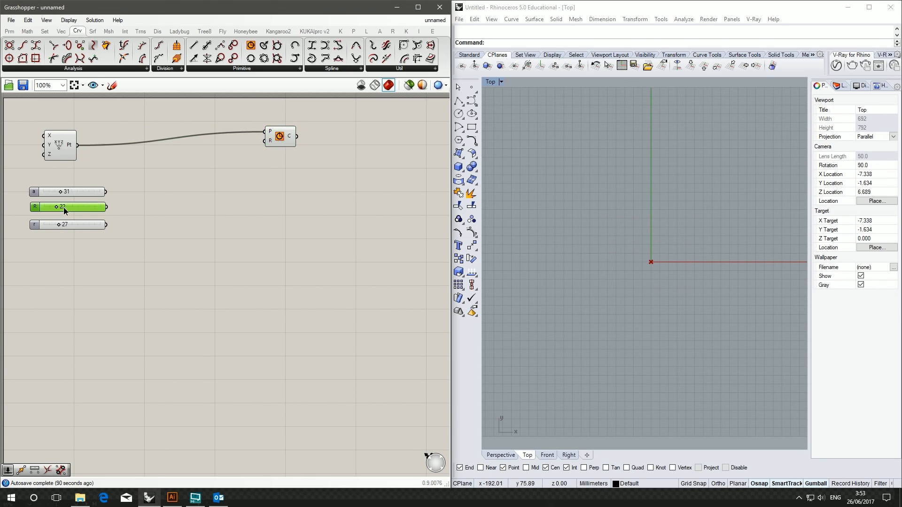
left_click_drag(107, 208, 263, 142)
left_click_drag(56, 206, 80, 218)
left_click(254, 264)
left_click_drag(282, 144, 294, 147)
left_click(276, 233)
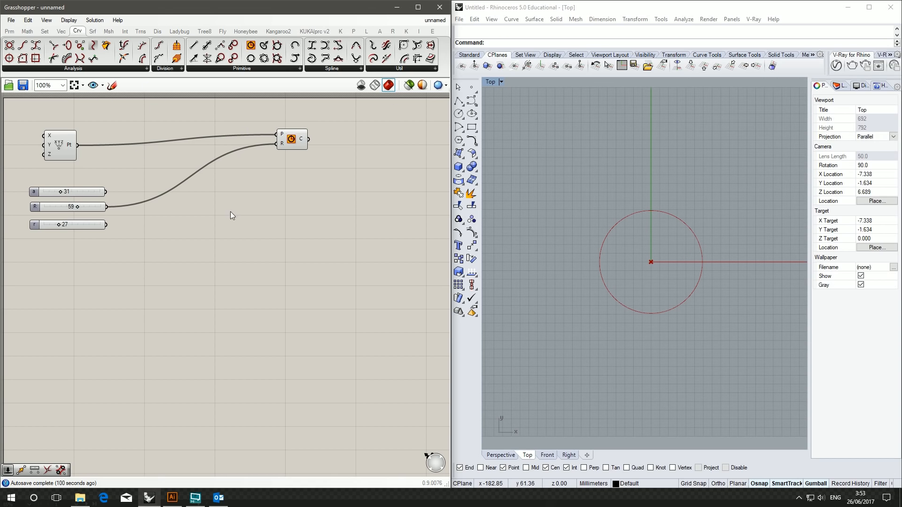
Add a Unit X vector component and connect slider a to its factor input
left_click(68, 32)
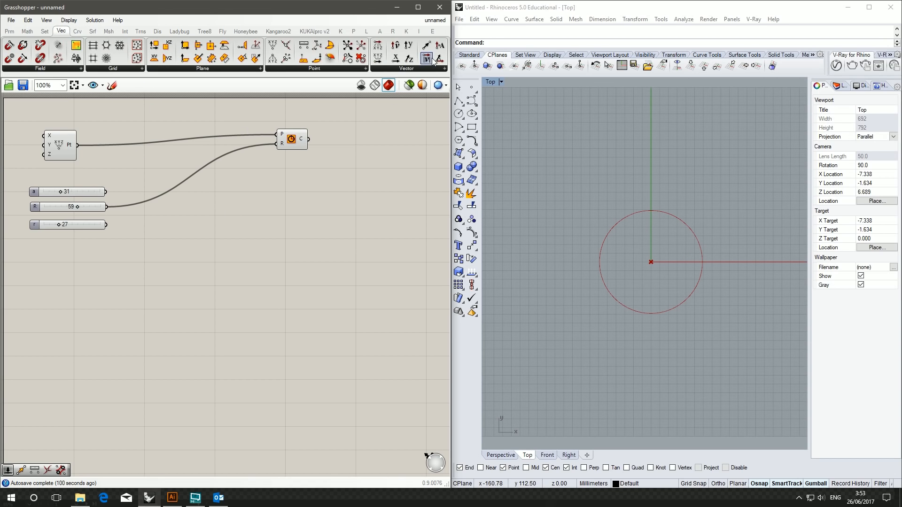
left_click(407, 69)
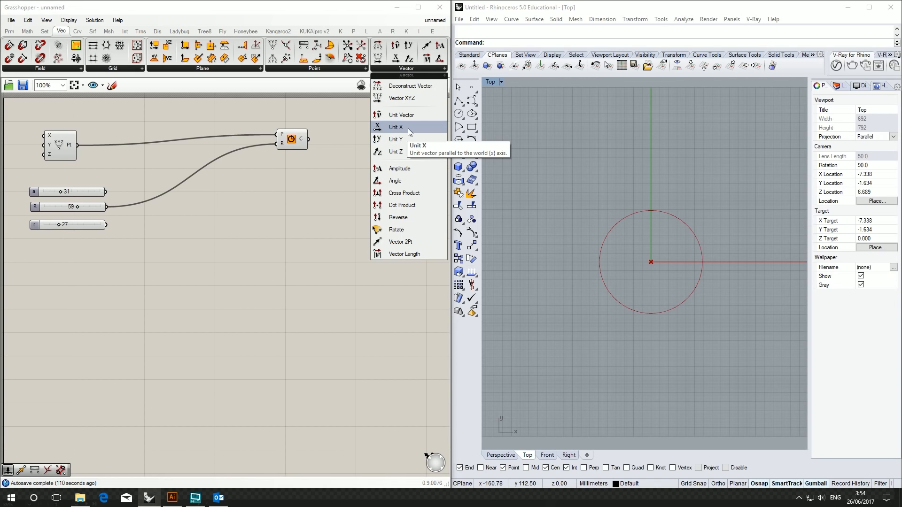
left_click_drag(408, 137, 254, 195)
left_click(242, 277)
left_click_drag(106, 191, 236, 180)
left_click(256, 196)
left_click(275, 191)
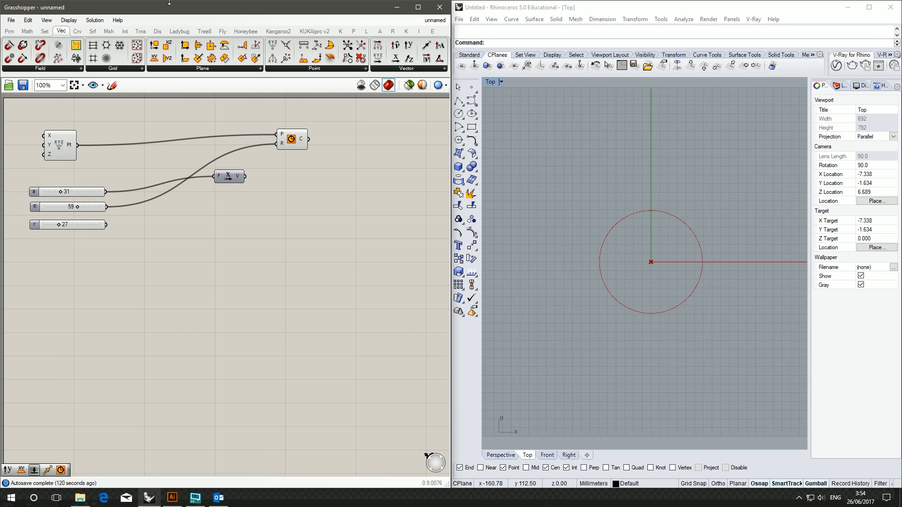
Add a Move component and connect the constructed point as geometry and the Unit X vector as motion
left_click(138, 33)
left_click(174, 69)
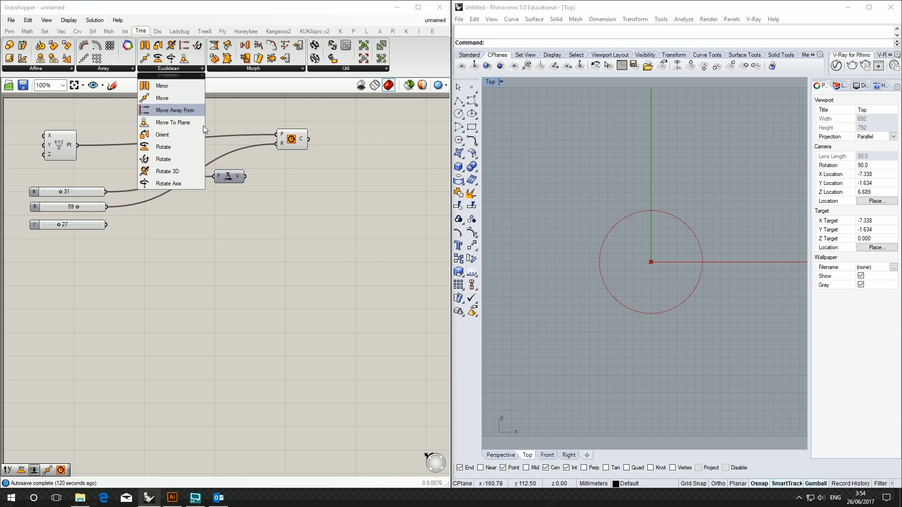
left_click_drag(162, 98, 285, 170)
left_click_drag(78, 145, 184, 190)
left_click_drag(289, 177, 243, 190)
left_click(285, 186)
Create a second Circle component centred on the moved point, with slider r connected to its radius
left_click_drag(291, 139, 314, 198)
key("ctrl+shift+v")
left_click(316, 227)
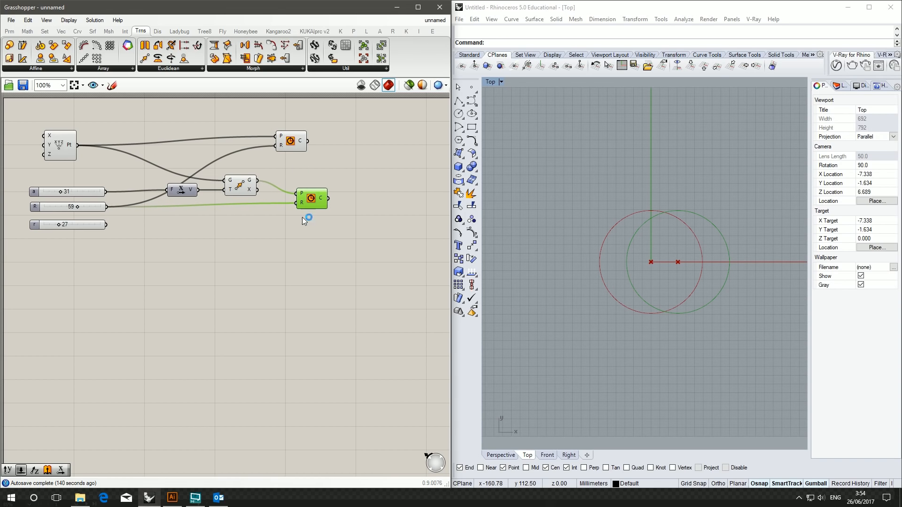
left_click_drag(107, 224, 305, 198)
Set slider a to 59 so the second circle's centre moves along the X axis
left_click_drag(61, 194, 78, 198)
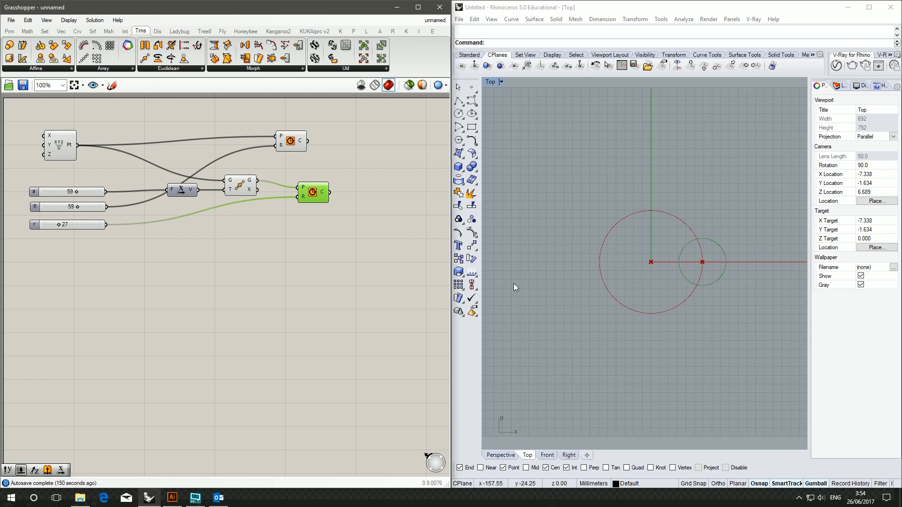
left_click(292, 292)
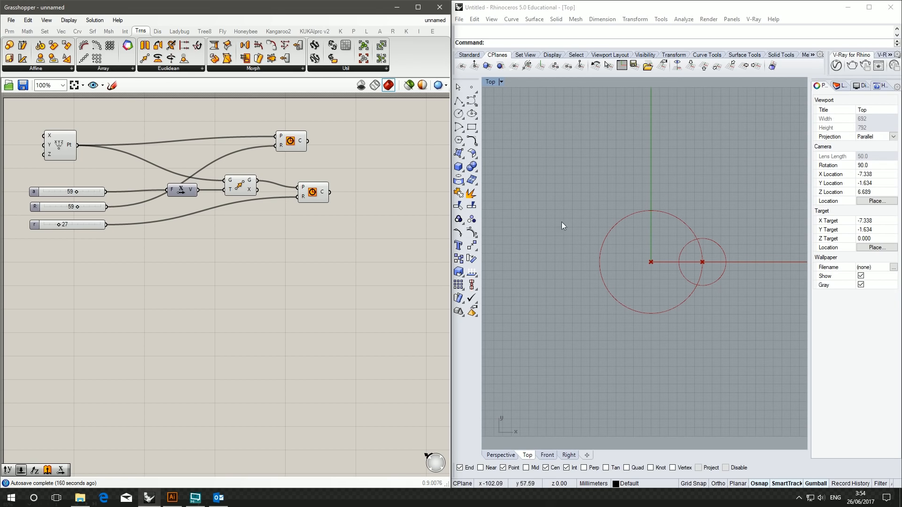
Add an Evaluate component in the free area below the Move component
right_click_drag(311, 230, 308, 202)
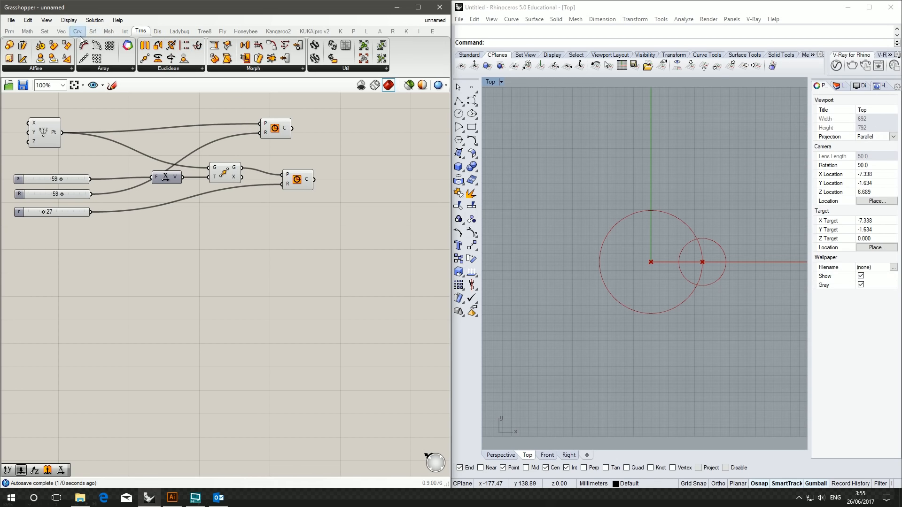
left_click(27, 32)
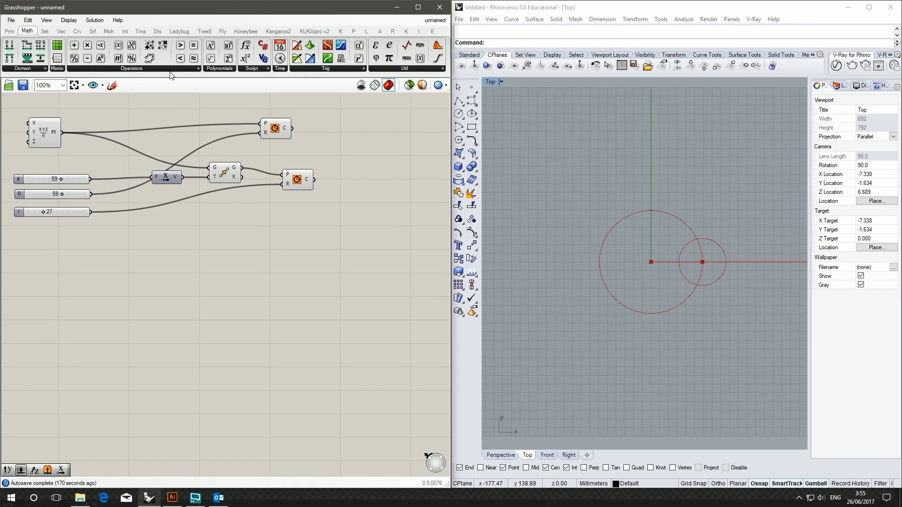
left_click(252, 69)
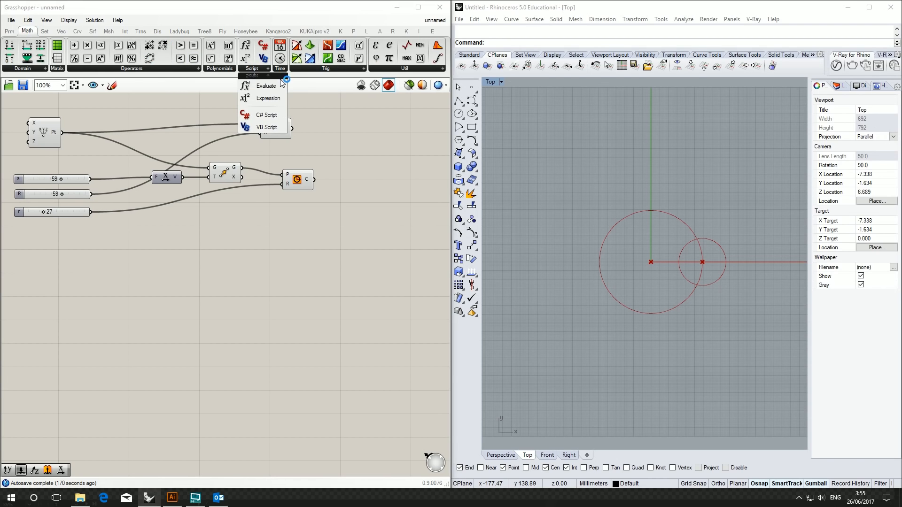
left_click_drag(267, 86, 213, 246)
right_click(216, 242)
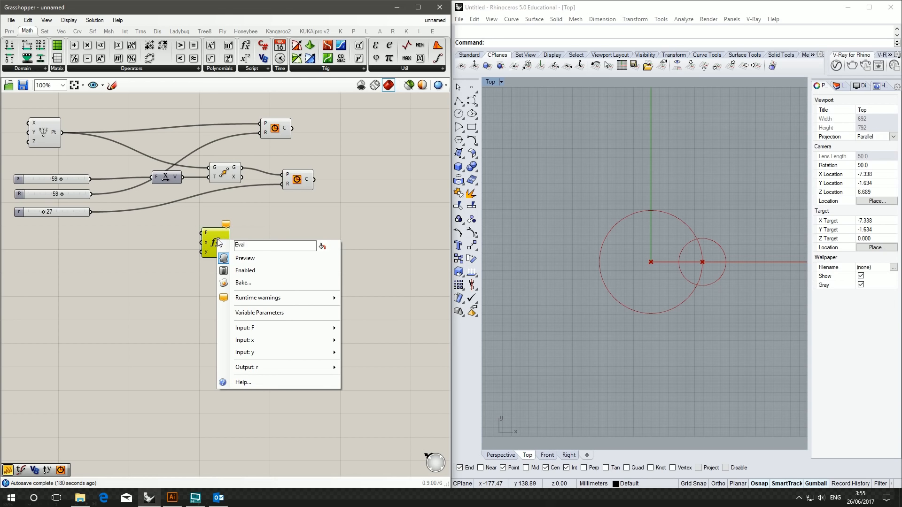
left_click(192, 230)
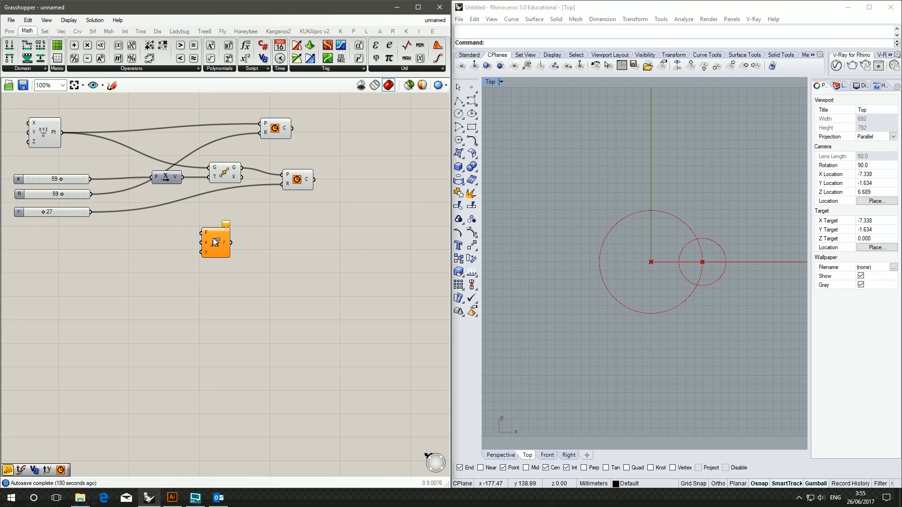
Put the Evaluate component in its own group and label the group y
middle_click(212, 237)
left_click(211, 214)
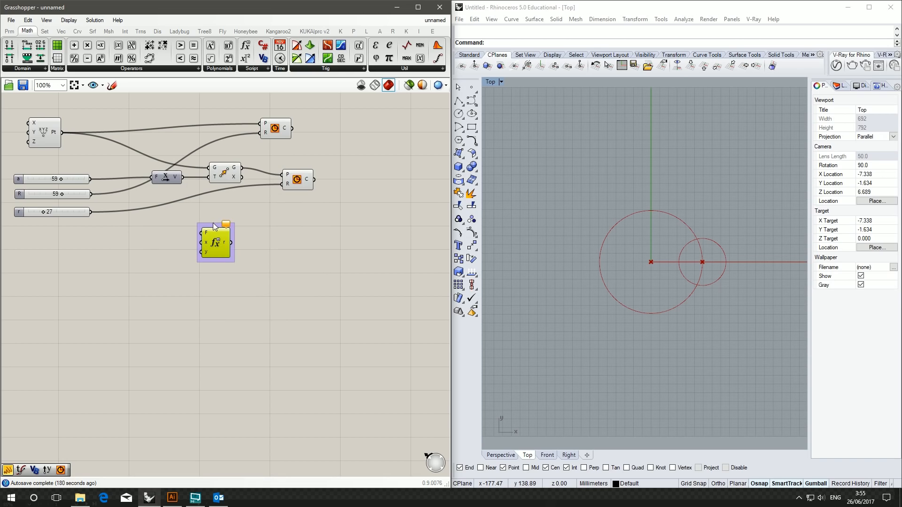
right_click(214, 226)
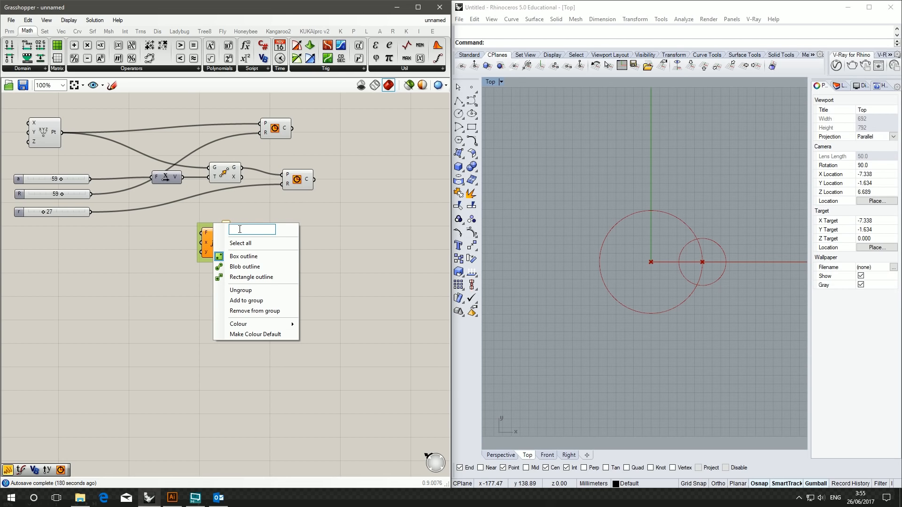
left_click(263, 222)
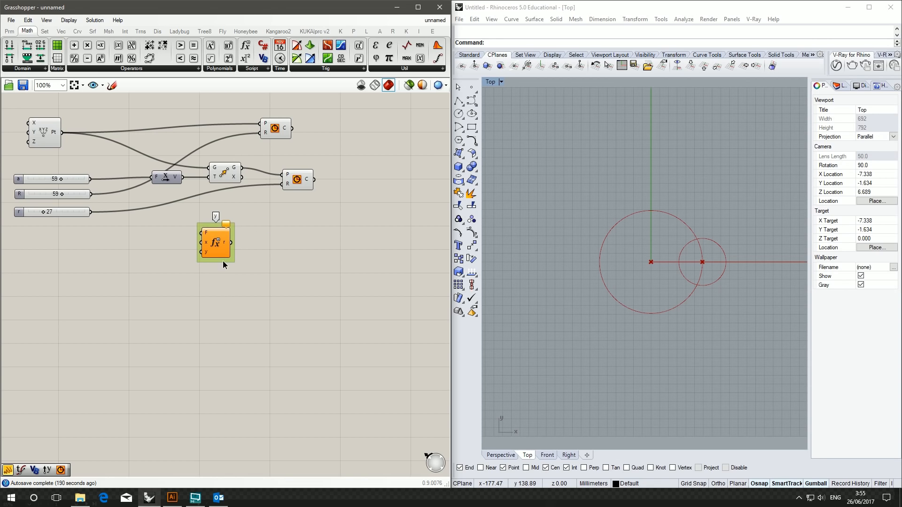
Add a third variable input to the Evaluate component, below y
scroll(207, 243, "up", 9)
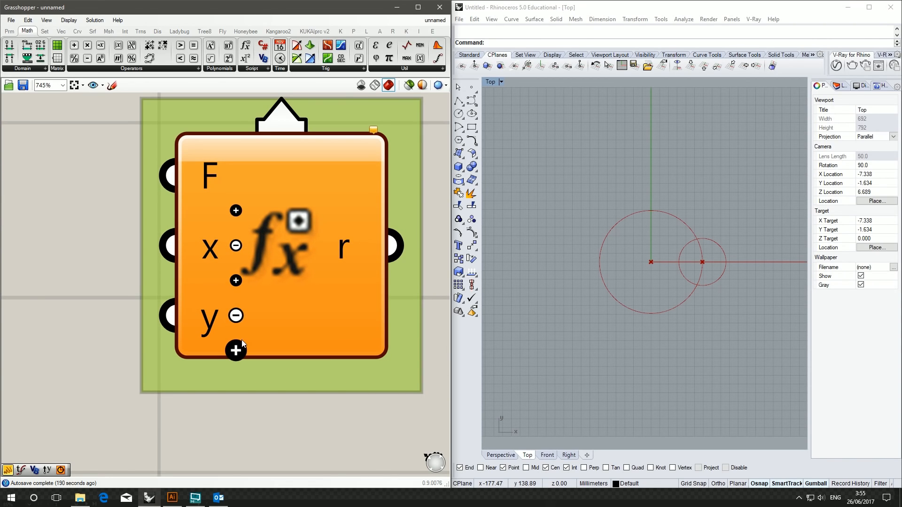
left_click(241, 350)
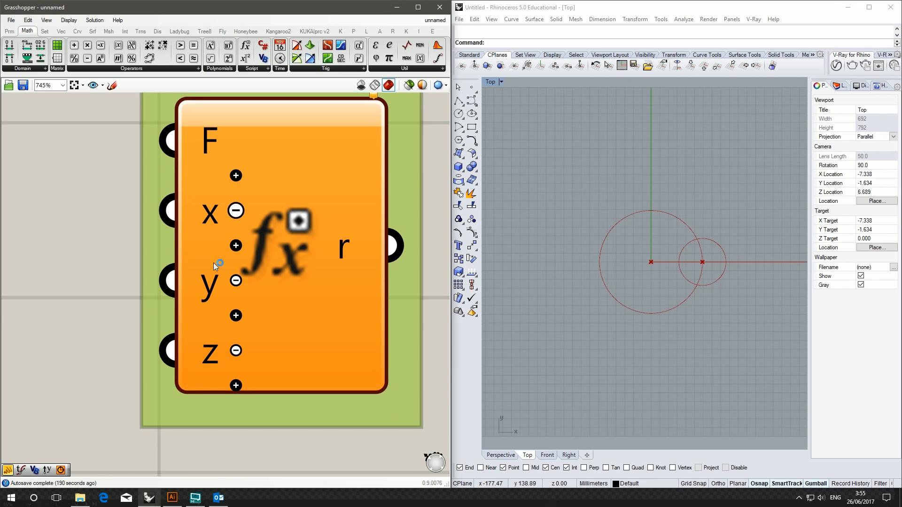
Shift the y group slightly left and place a copy of it, with its Evaluate component, directly below the original
scroll(196, 351, "down", 5)
right_click_drag(304, 196, 277, 232)
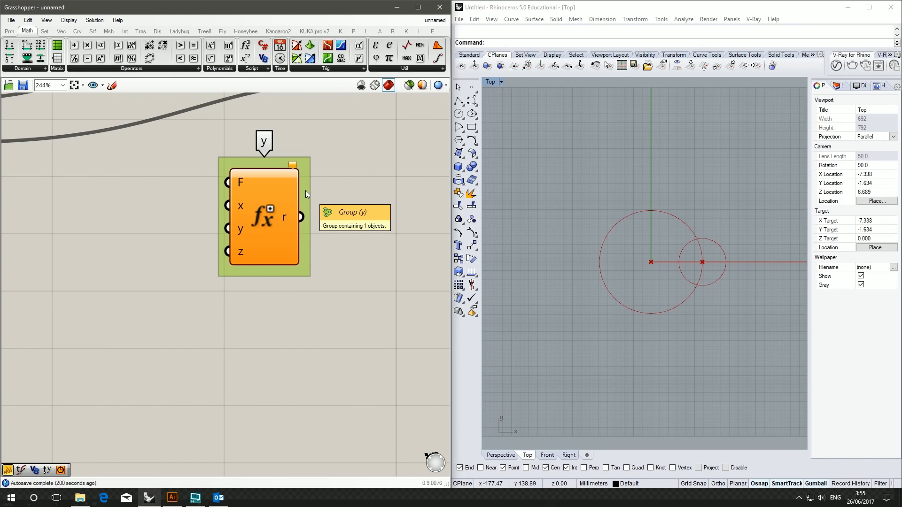
scroll(315, 188, "down", 4)
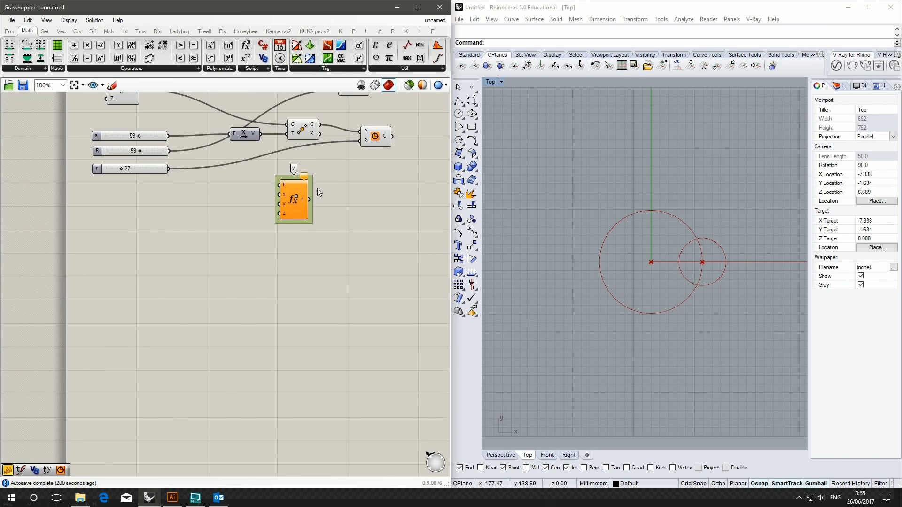
left_click(313, 220)
left_click_drag(309, 219, 280, 218)
left_click_drag(312, 254, 232, 176)
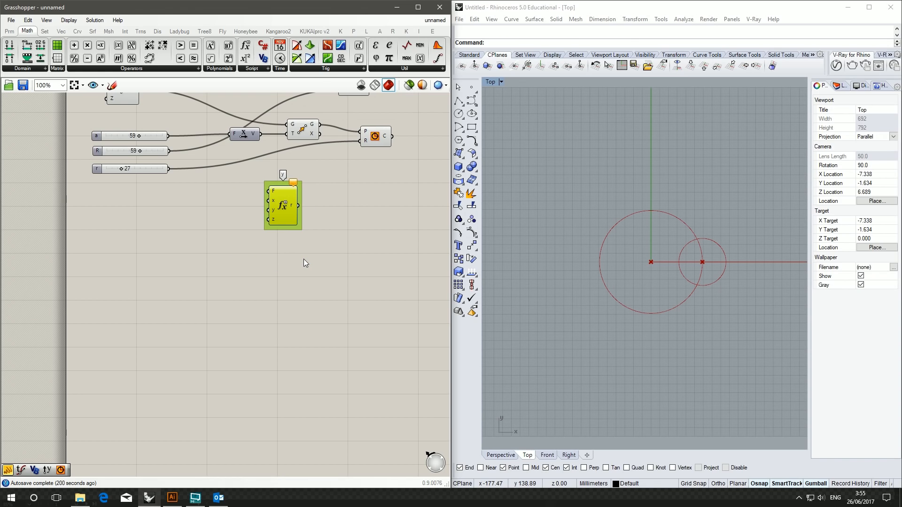
left_click_drag(300, 227, 297, 308, "alt")
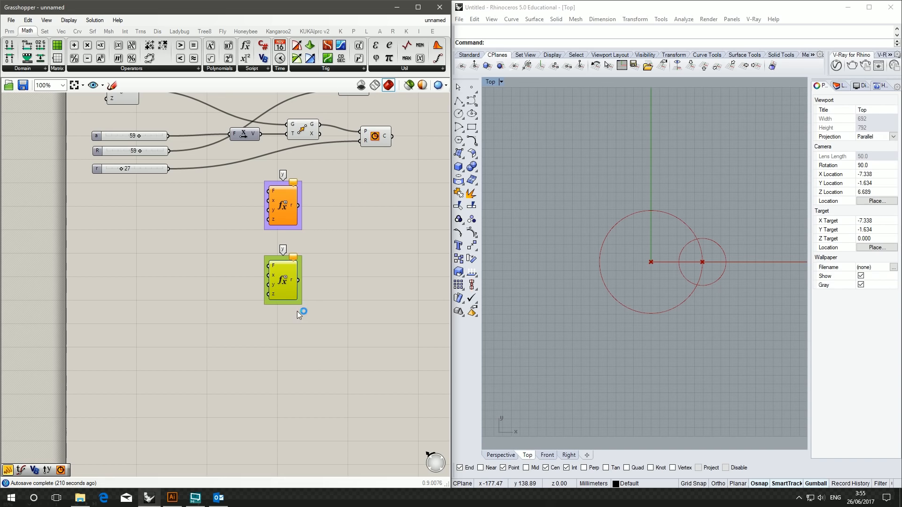
Recolour the copied lower group green, with hue 79°, saturation 97 and value 80
right_click(297, 303)
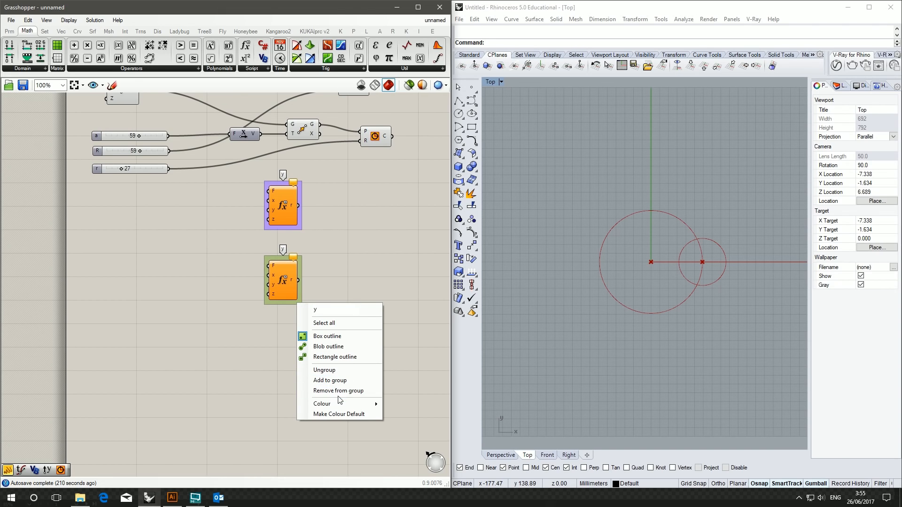
left_click(339, 414)
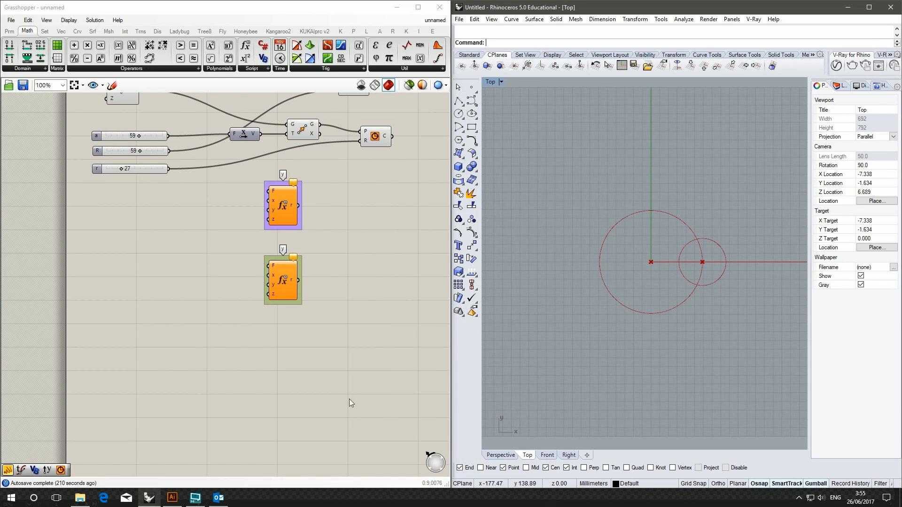
right_click(301, 305)
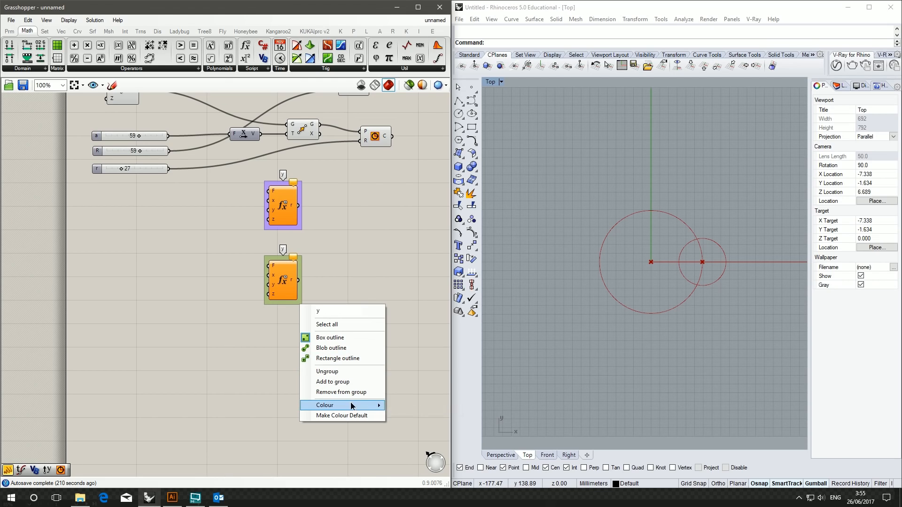
mouse_move(377, 407)
left_click_drag(446, 357, 435, 352)
left_click_drag(464, 423, 428, 421)
left_click(414, 346)
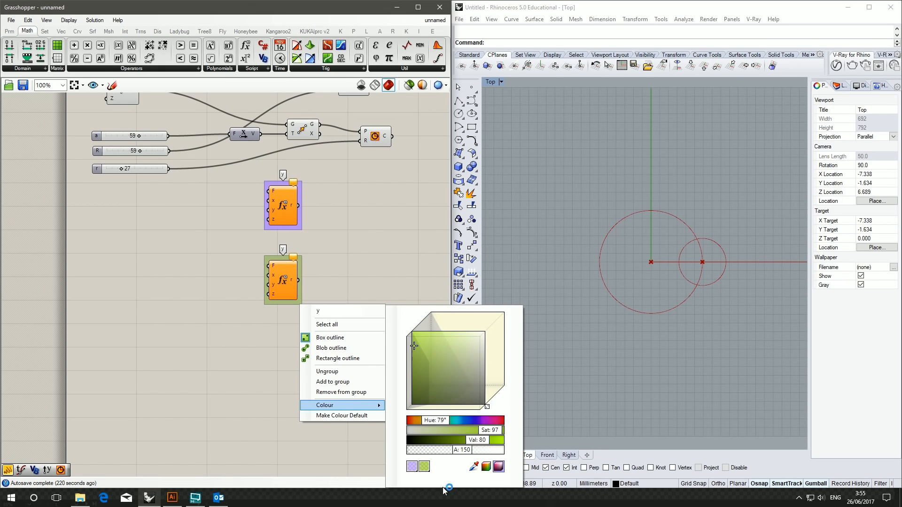
left_click(403, 270)
Rename the label of the green lower group to p
scroll(295, 261, "up", 4)
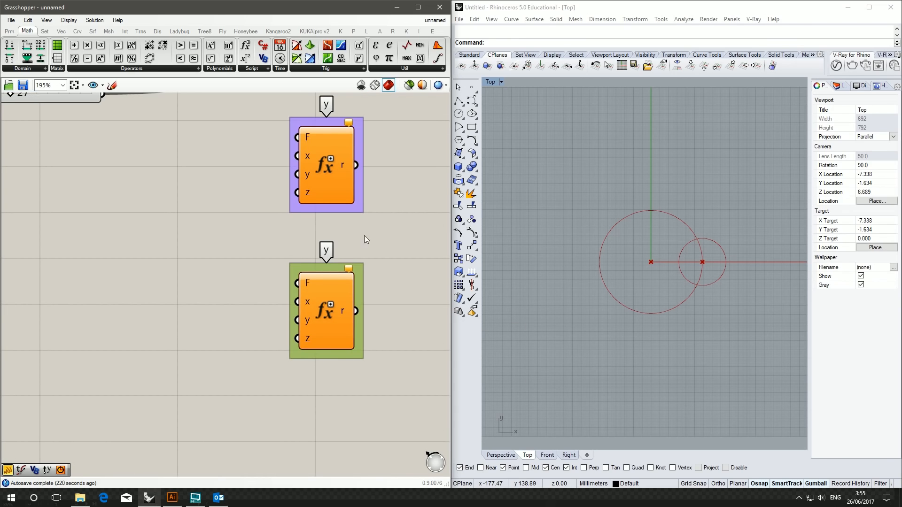
right_click(321, 271)
type("p")
key("Return")
right_click_drag(266, 226, 221, 337)
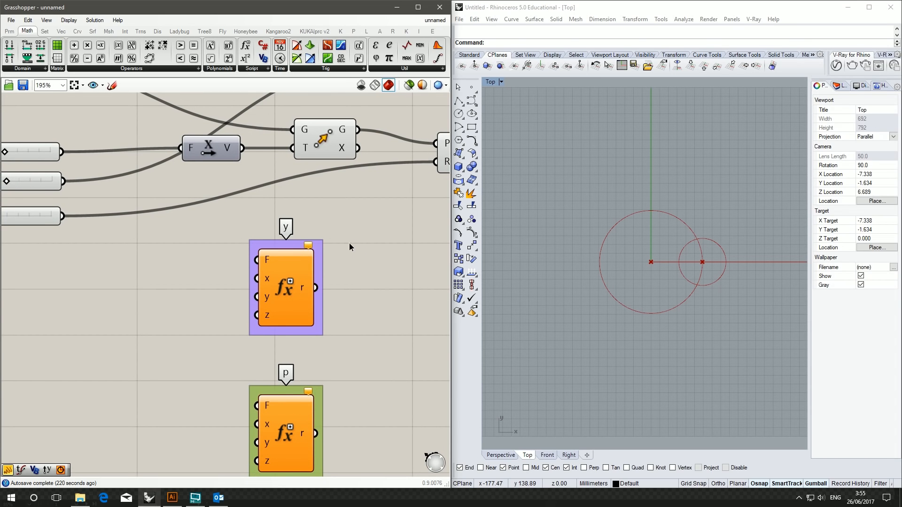
right_click_drag(349, 244, 345, 236)
double_click(283, 284)
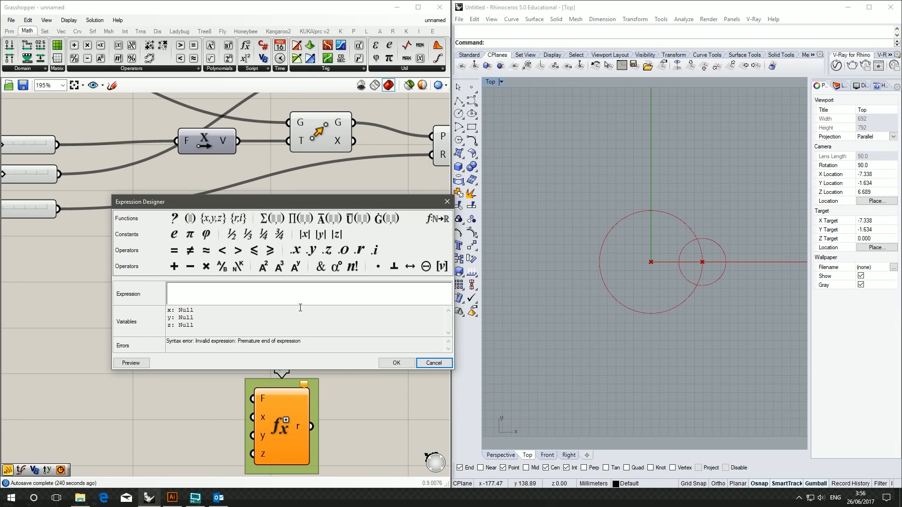
left_click(322, 296)
type("((")
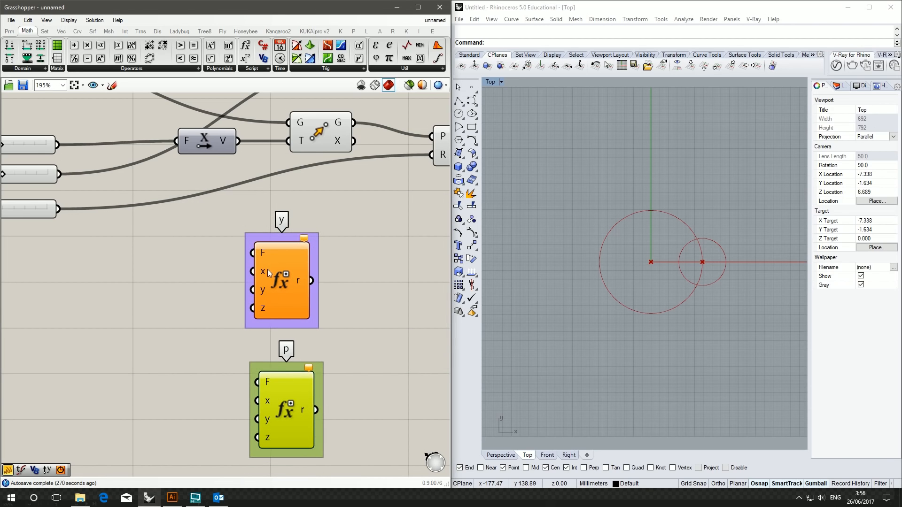
Rename the three variable inputs of the y group's Evaluate component to a, x and r, in that order
left_click(266, 270)
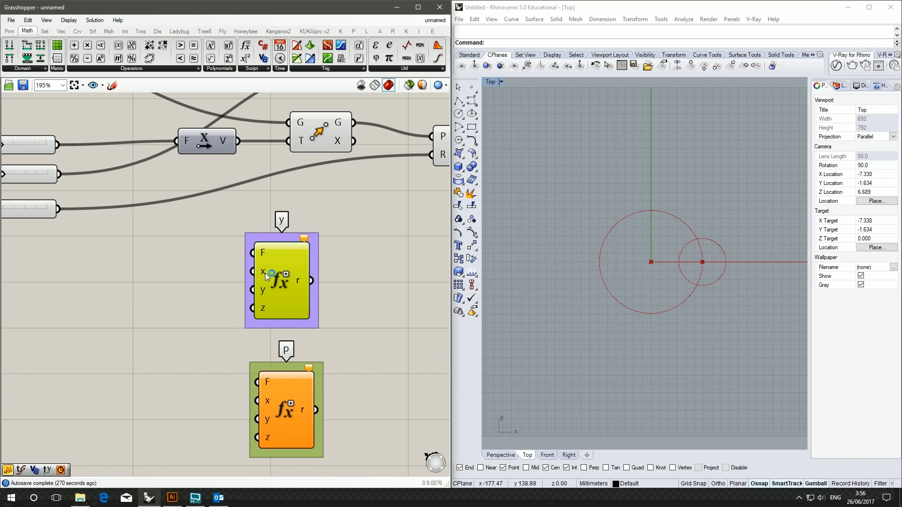
right_click(266, 276)
type("a")
left_click(228, 278)
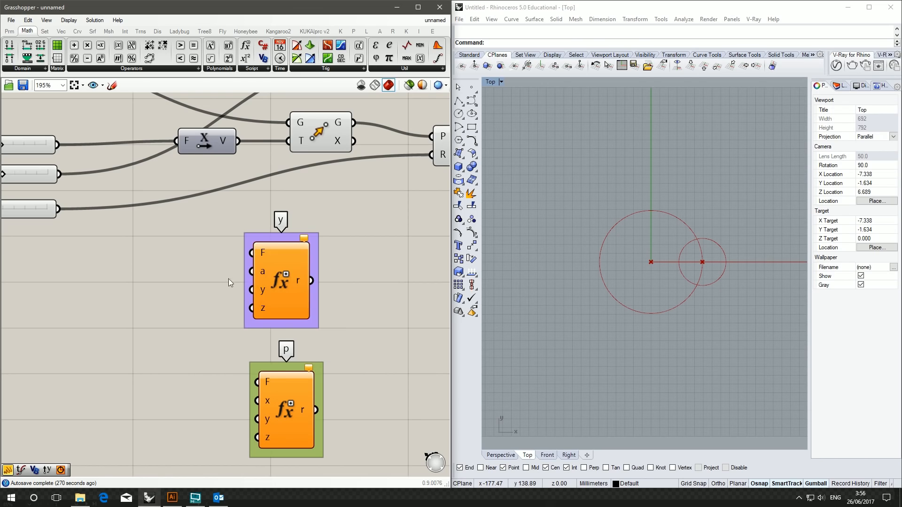
right_click(262, 292)
type("x")
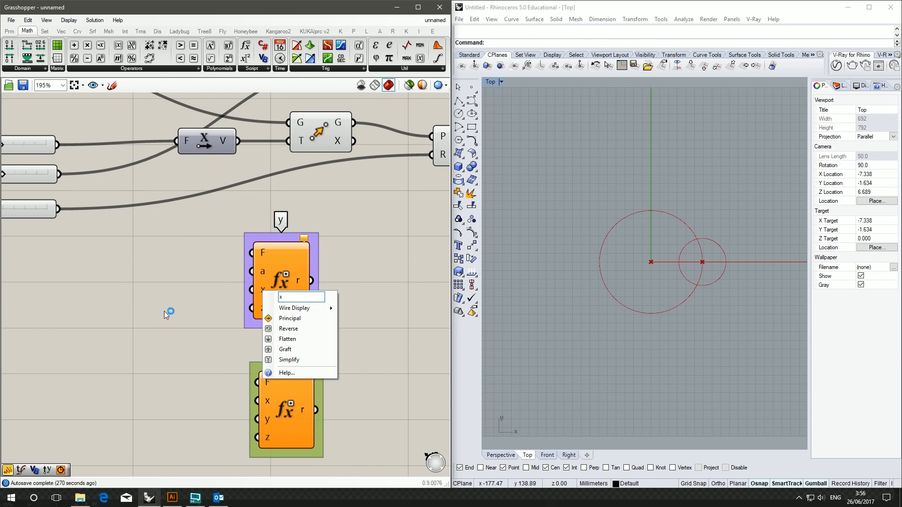
left_click(164, 311)
right_click(267, 306)
type("r")
left_click(241, 309)
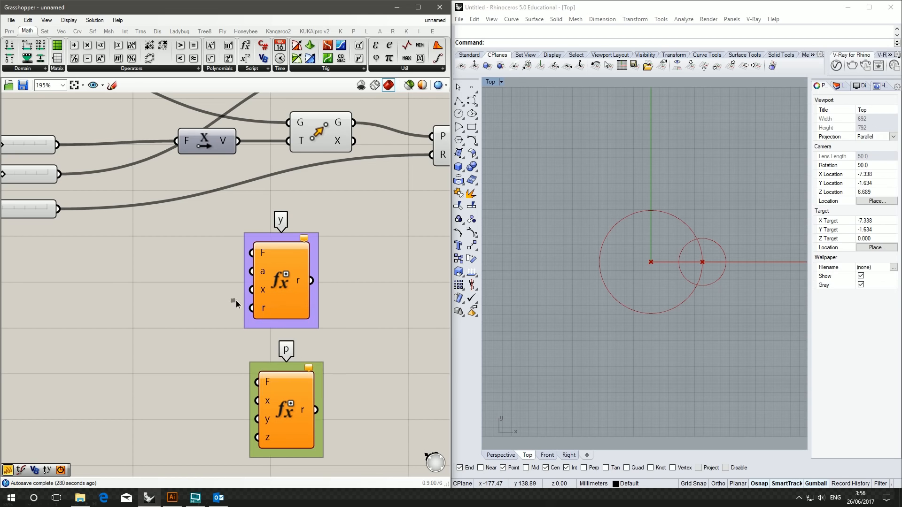
Rename the p group's Evaluate variable inputs to a, x and r, matching the component above it
right_click(267, 400)
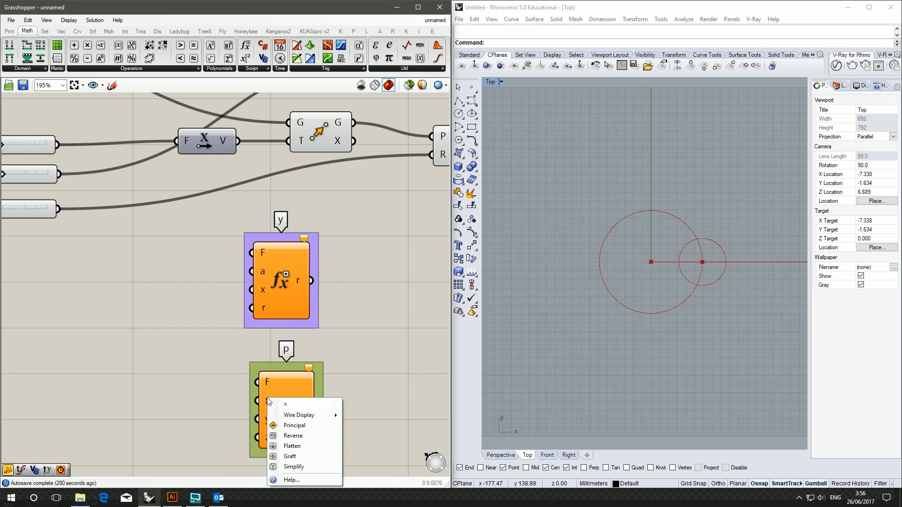
type("a")
left_click(237, 395)
right_click(271, 421)
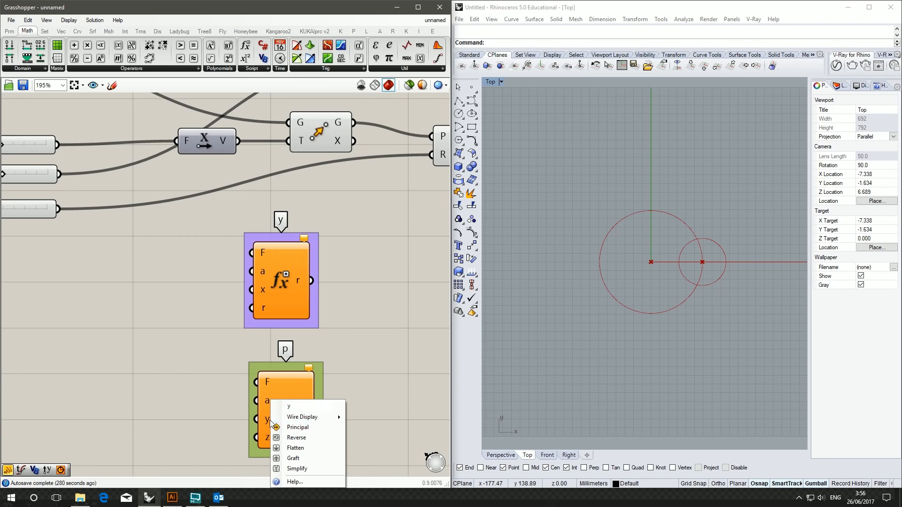
type("x")
left_click(275, 456)
right_click(268, 439)
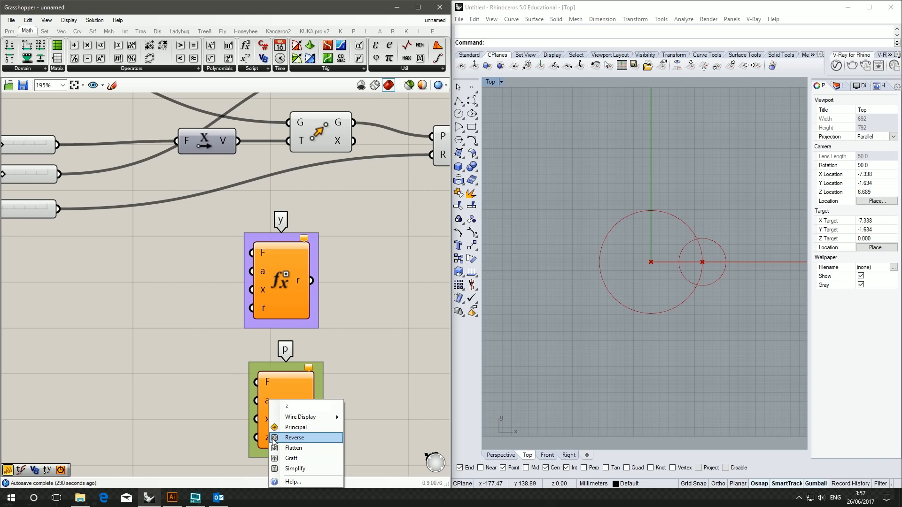
type("r")
left_click(231, 426)
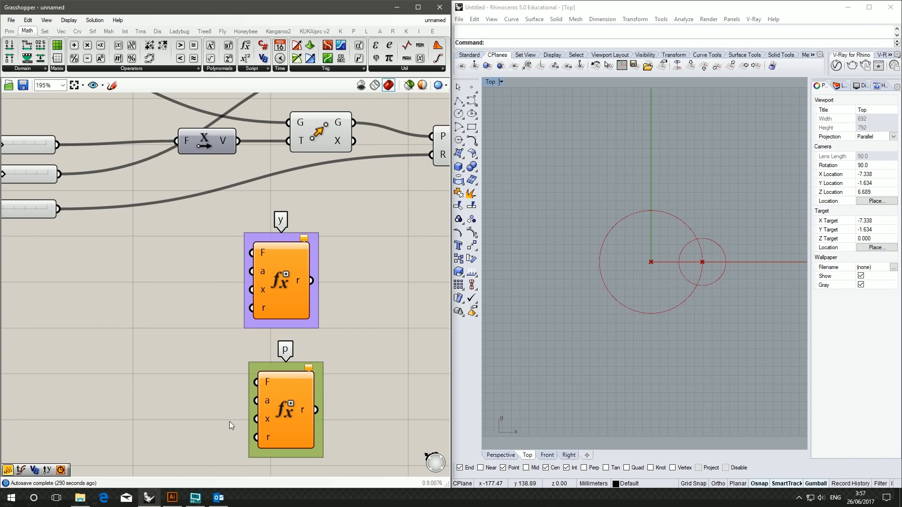
Move the y and p groups slightly right and up, keeping y stacked closely above p
left_click_drag(282, 304, 300, 297)
left_click_drag(288, 390, 299, 376)
left_click(339, 324)
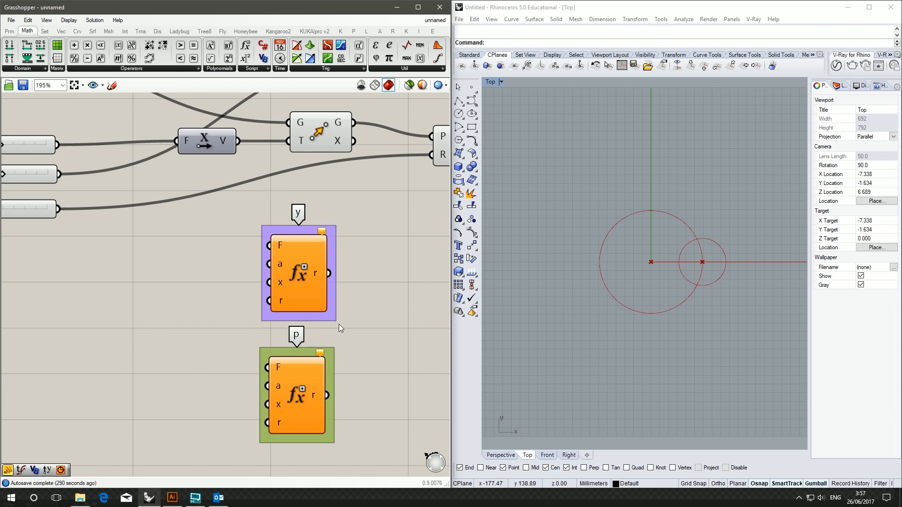
Define the expression of the y group's Evaluate component as ((x-r)²-a²)/(2*(x-r))
double_click(300, 273)
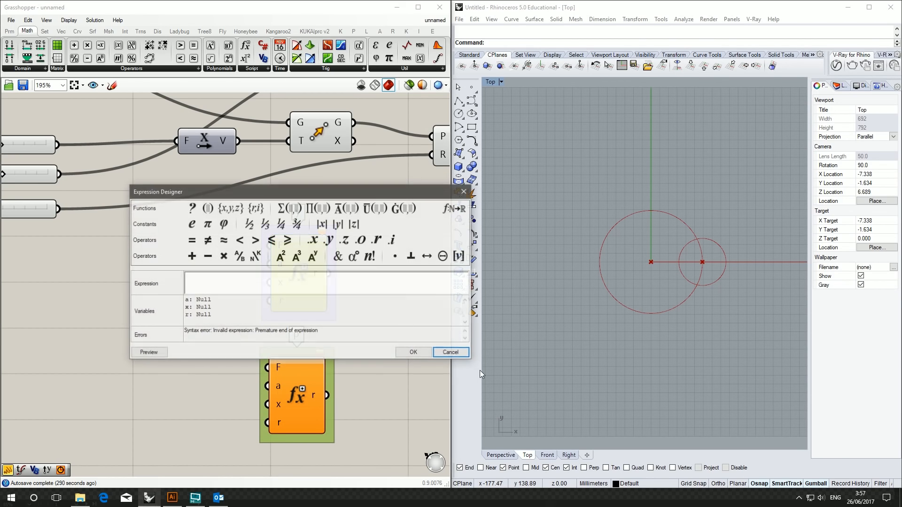
left_click(257, 284)
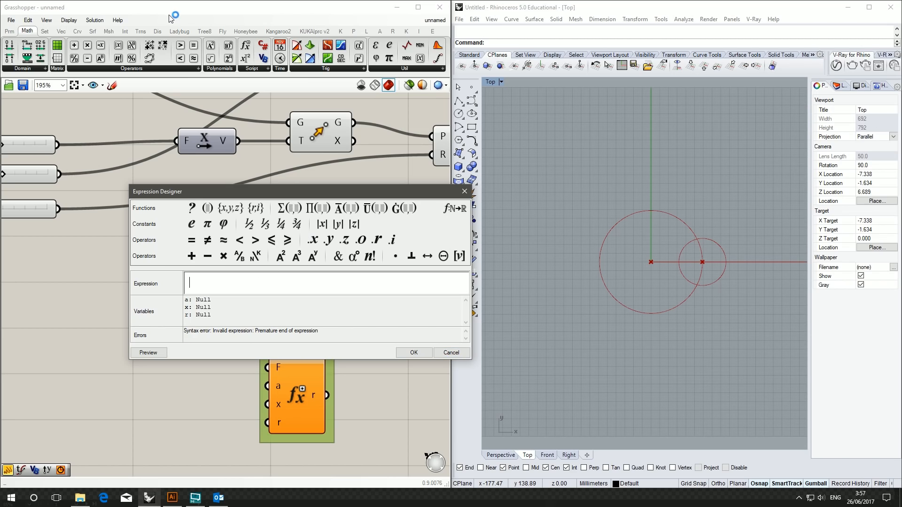
type("((")
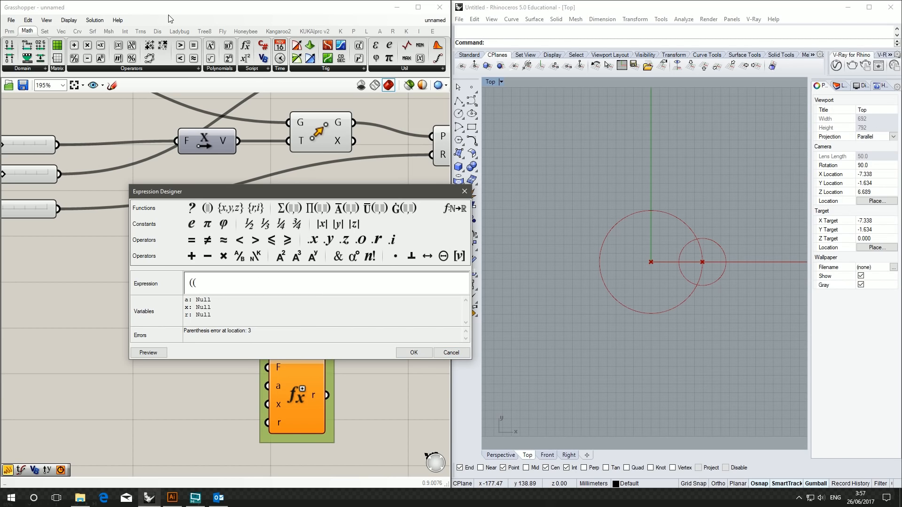
type("x-r)")
left_click(280, 256)
type("-a")
left_click(280, 256)
type(")/")
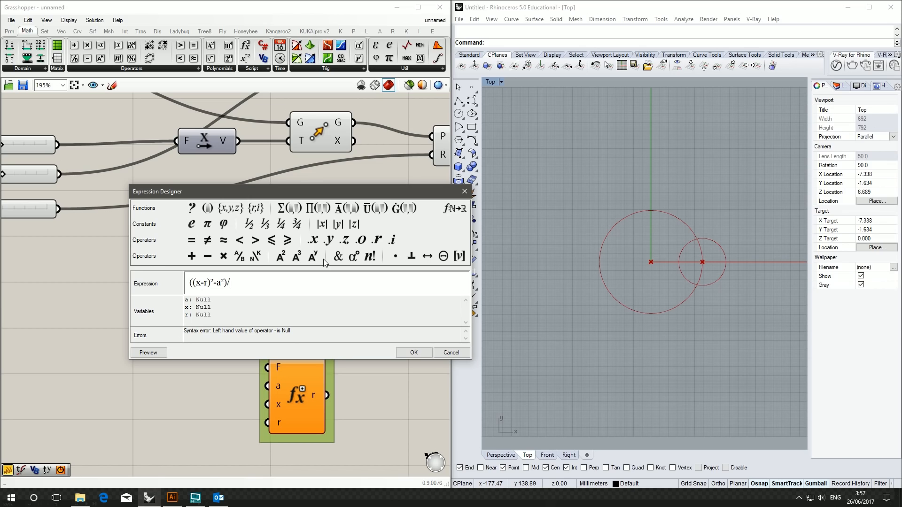
type("(2")
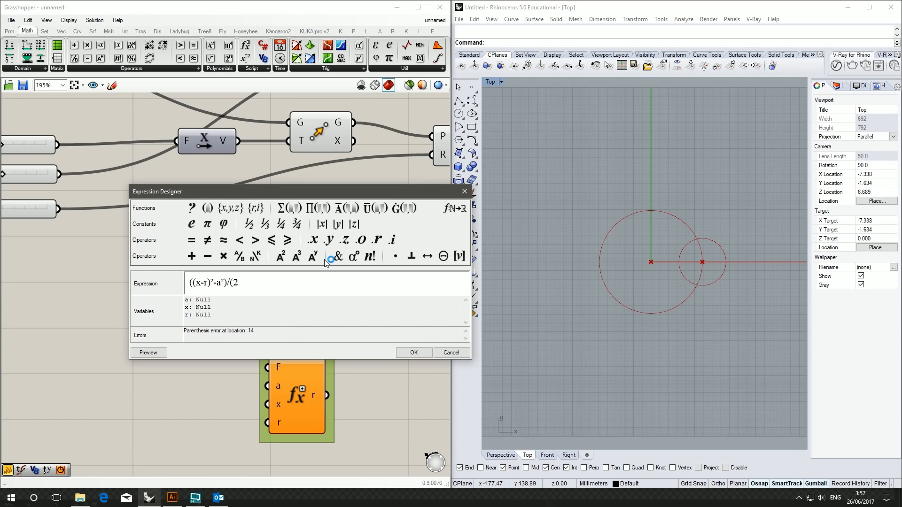
type("*(x-")
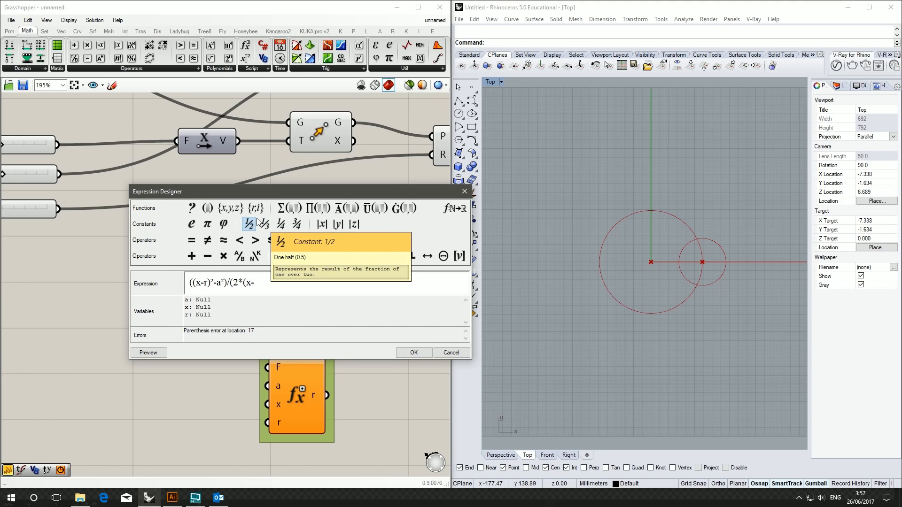
type("r))")
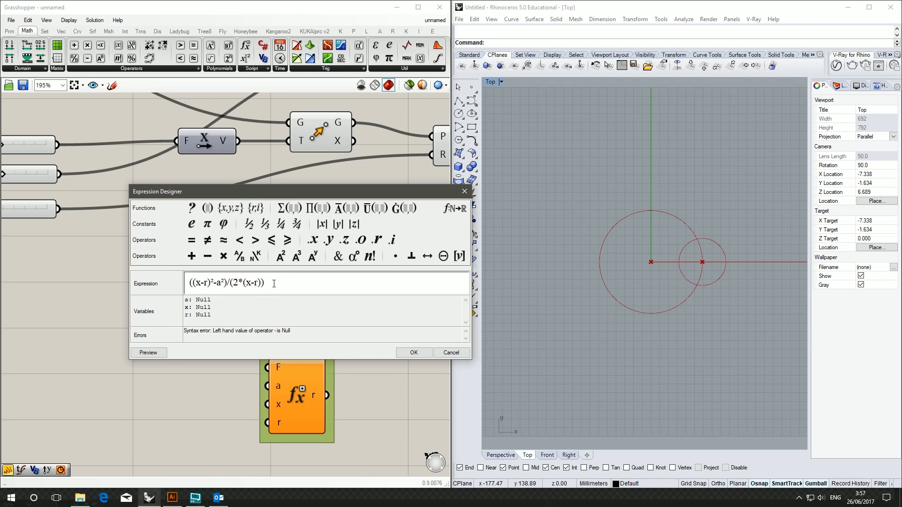
left_click(414, 353)
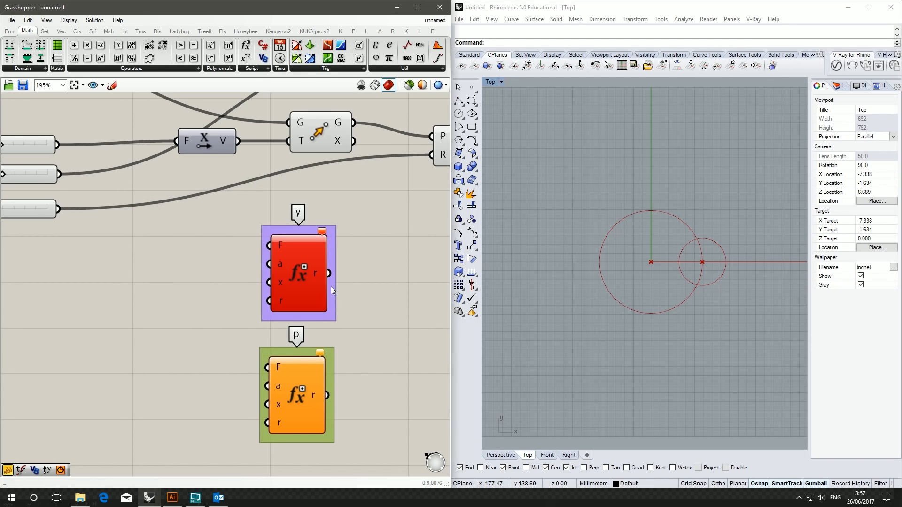
Wire sliders a, R and r to inputs a, x and r of the y group's Evaluate component
left_click(233, 271)
right_click_drag(209, 270, 296, 298)
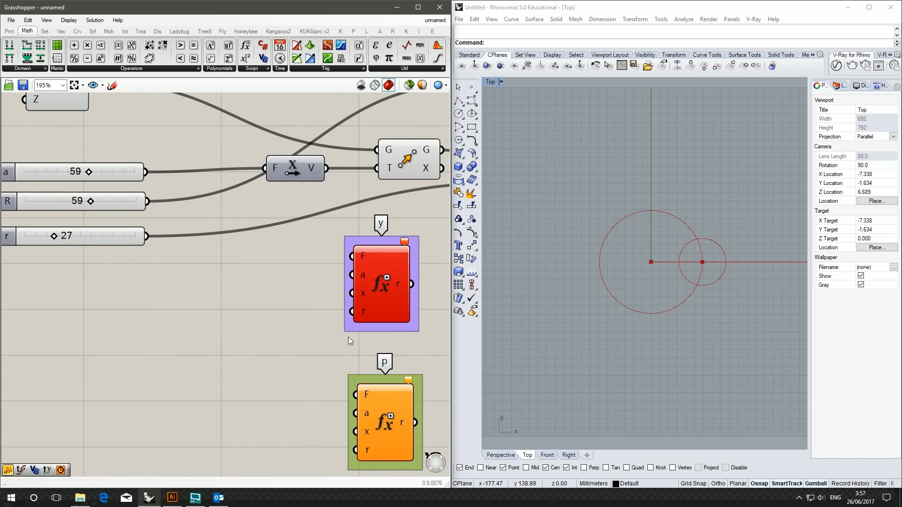
right_click_drag(149, 175, 185, 177)
left_click_drag(183, 175, 386, 277)
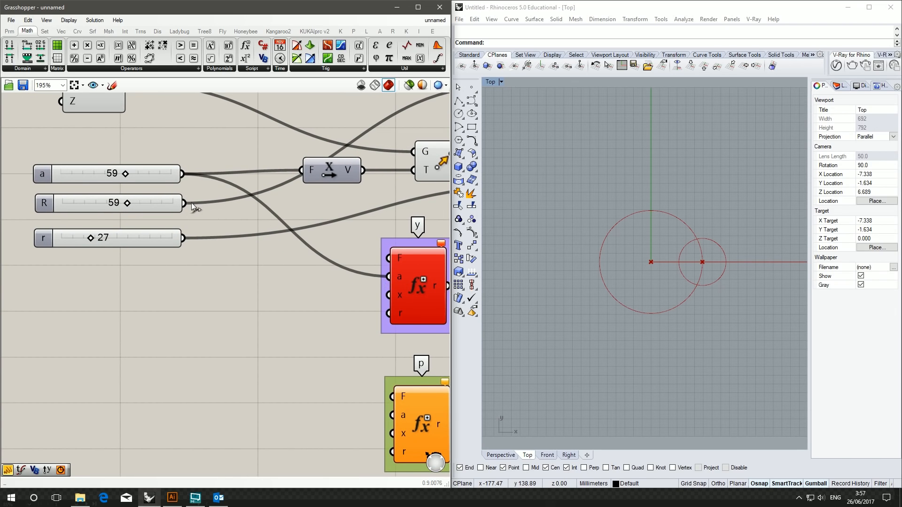
left_click_drag(184, 203, 388, 295)
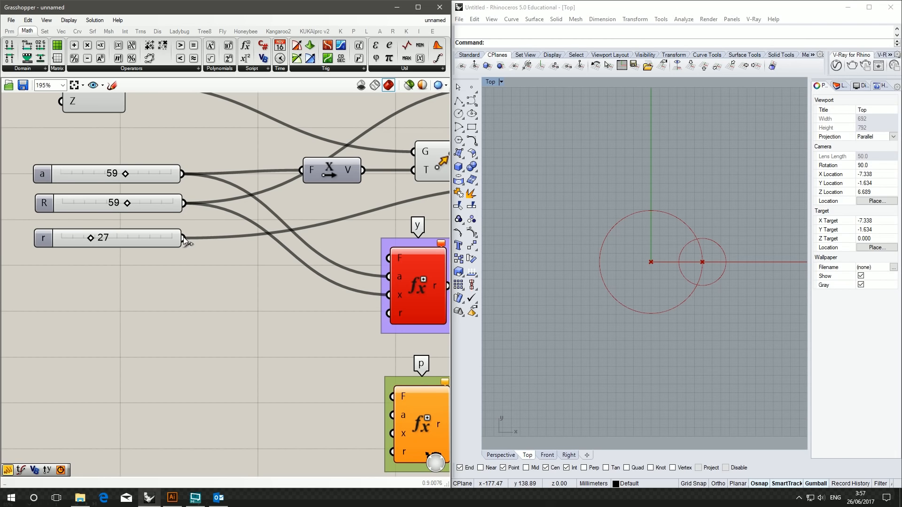
left_click_drag(184, 240, 388, 314)
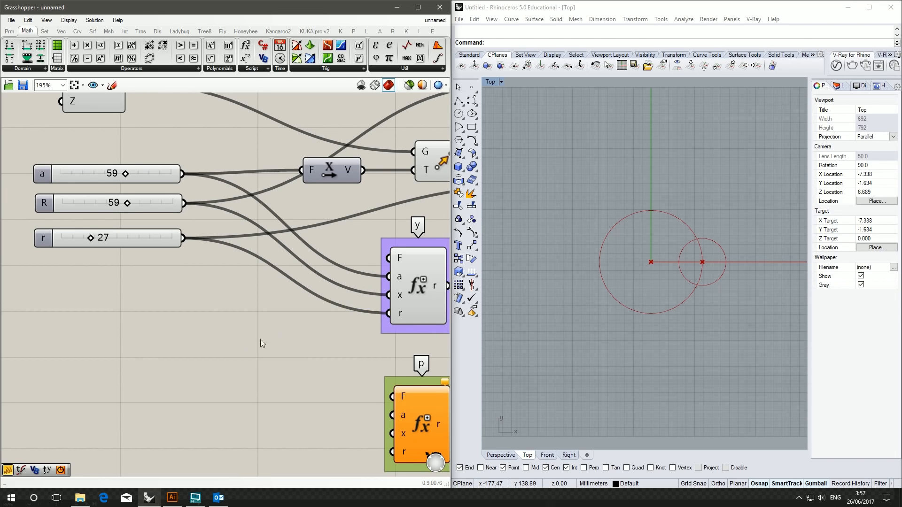
Nudge the y group slightly down and right so it lines up above the p group
right_click_drag(244, 346, 179, 326)
left_click_drag(316, 274, 319, 281)
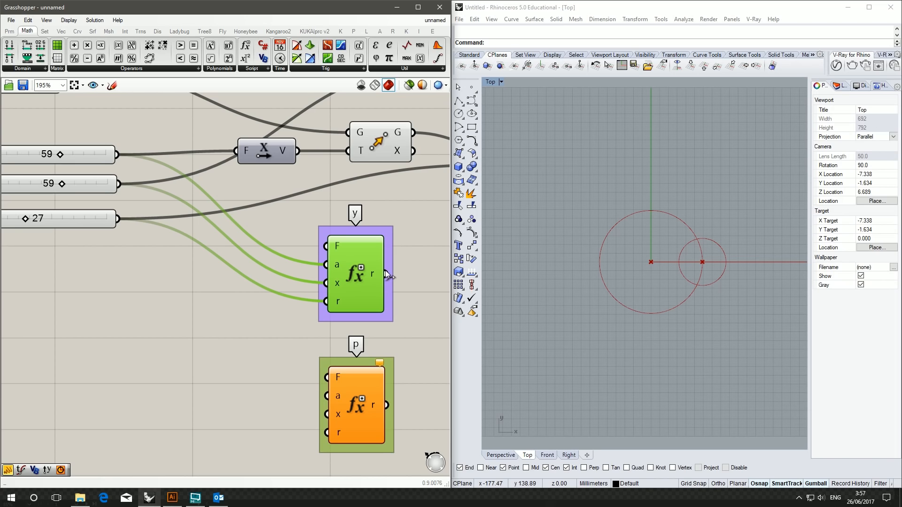
right_click_drag(378, 246, 291, 109)
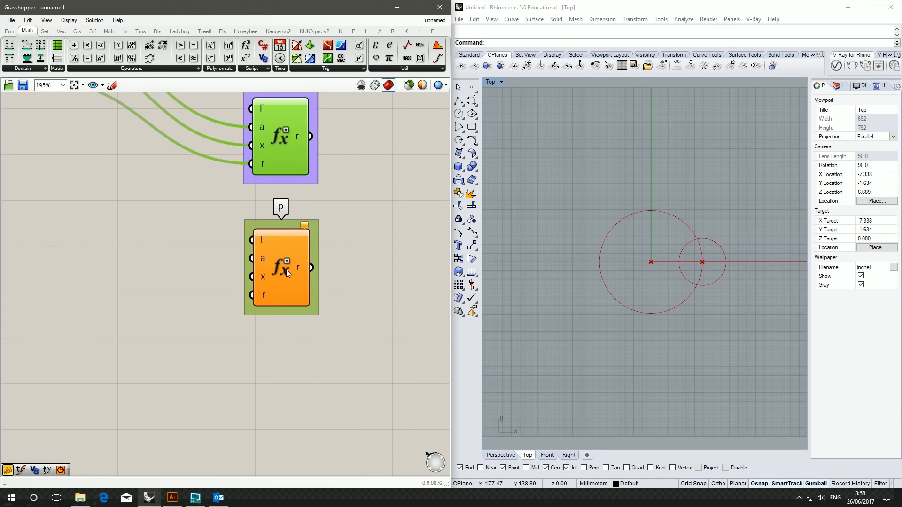
Define the expression of the p group's Evaluate component as (a²+x²-r²)/(2*(x-r))
double_click(286, 269)
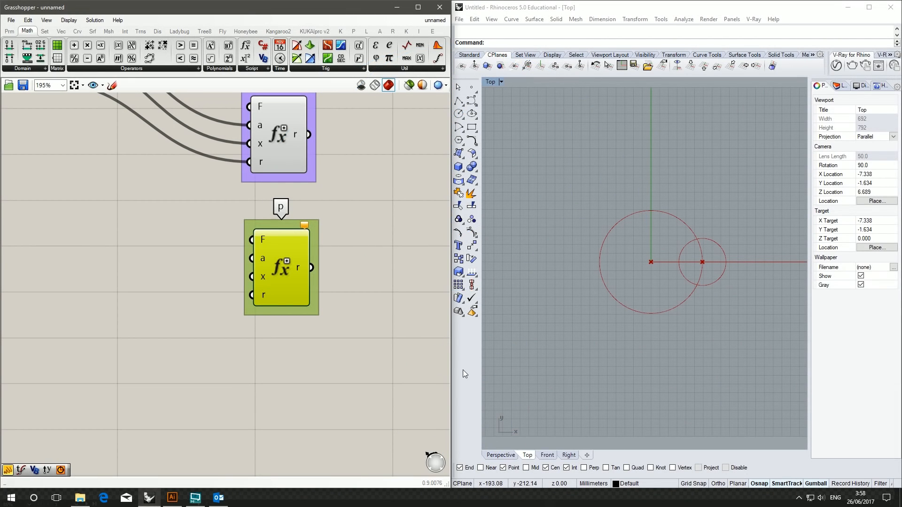
double_click(285, 269)
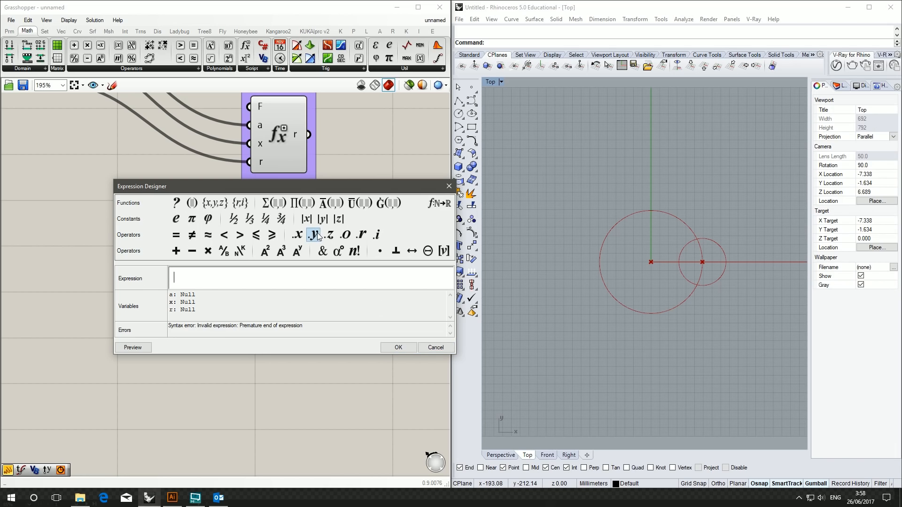
type("(a")
left_click(265, 251)
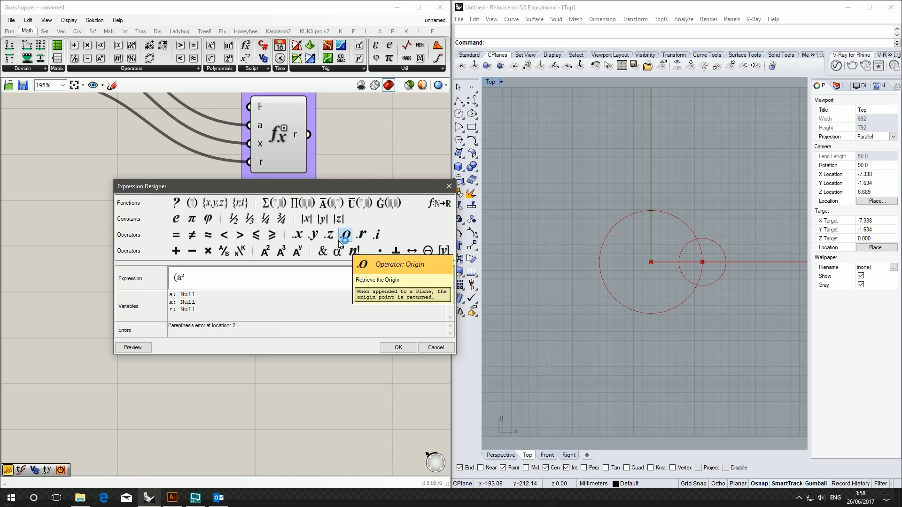
type("+")
type("x²")
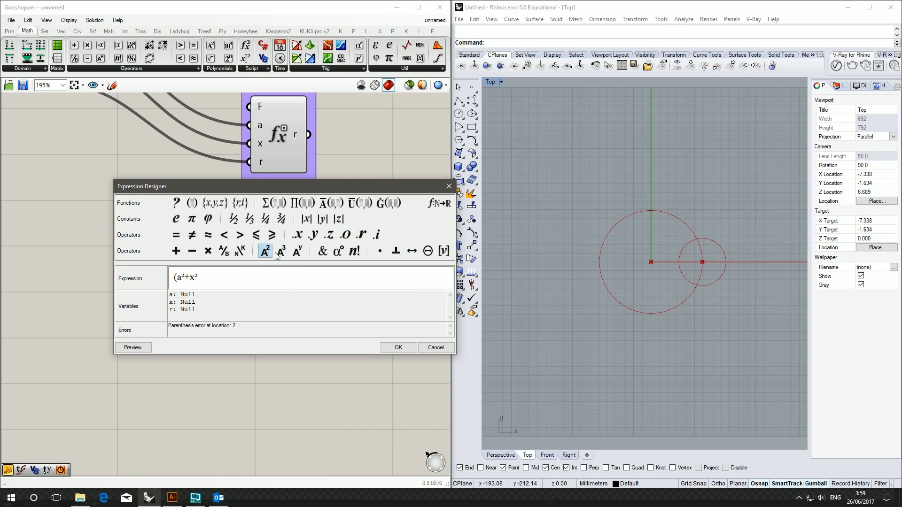
type("-r")
left_click(257, 252)
type(")")
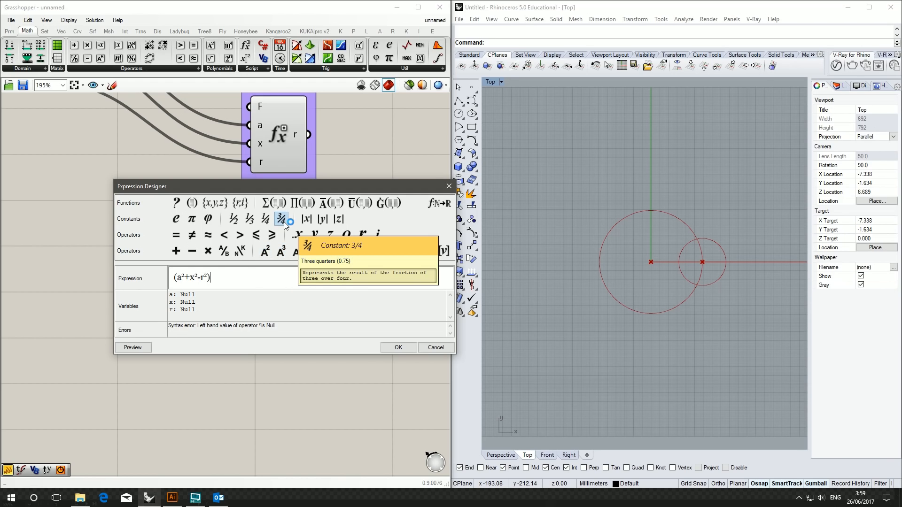
type("/(2")
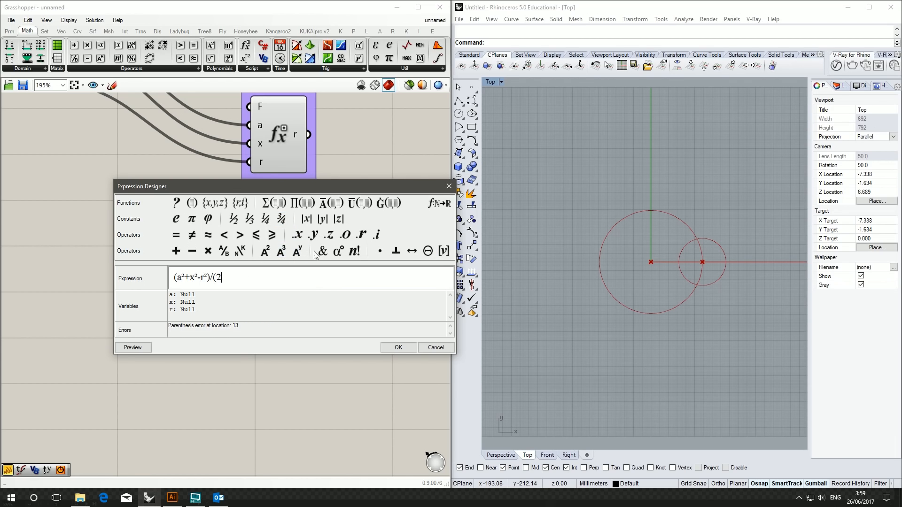
type("*(x")
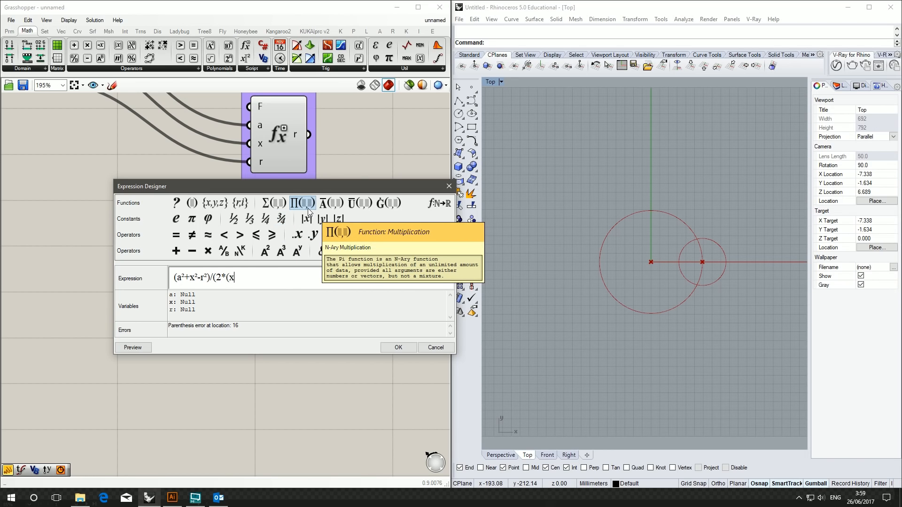
type("-r))")
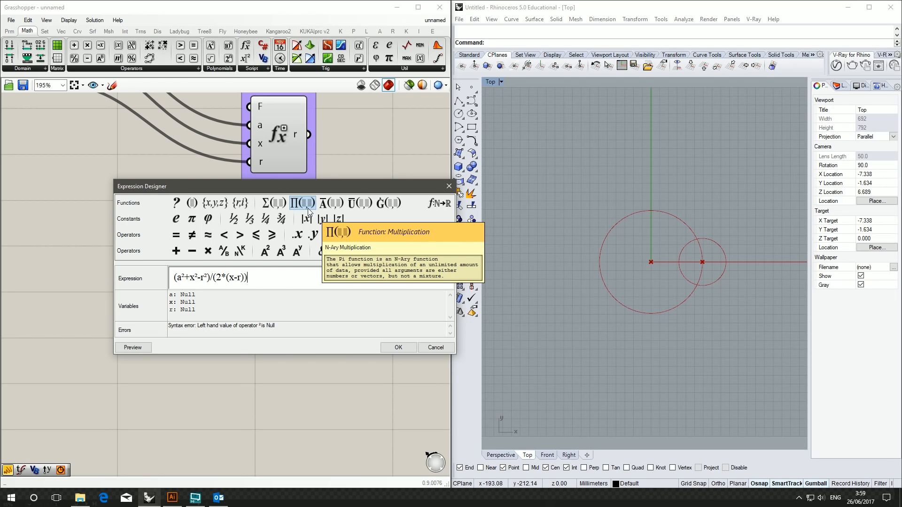
left_click(397, 348)
Wire sliders a, R and r to inputs a, x and r of the p group's Evaluate component
scroll(182, 207, "down", 4)
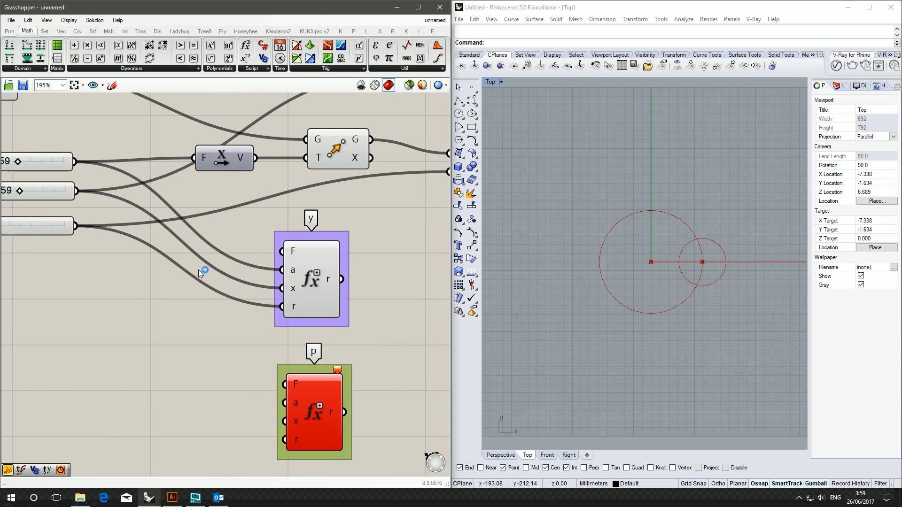
left_click_drag(132, 227, 266, 364)
left_click_drag(133, 205, 266, 352)
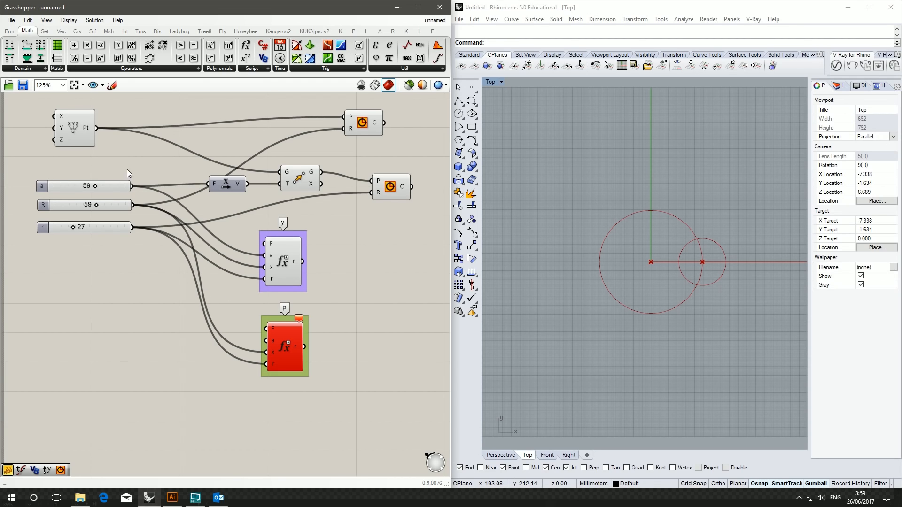
left_click_drag(133, 186, 266, 341)
Shift the p group slightly left so it sits just below the y group
right_click_drag(299, 311, 251, 313)
left_click_drag(221, 331, 208, 330)
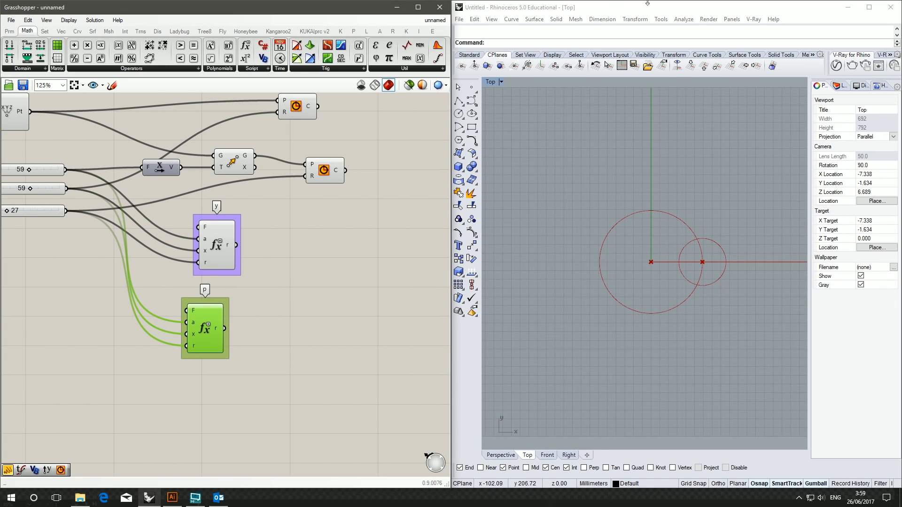
right_click_drag(303, 279, 260, 277)
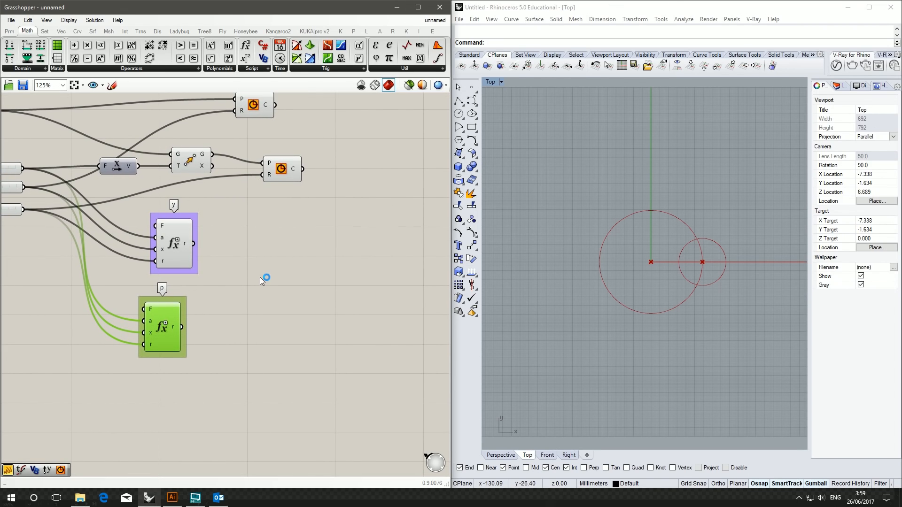
left_click_drag(179, 331, 183, 331)
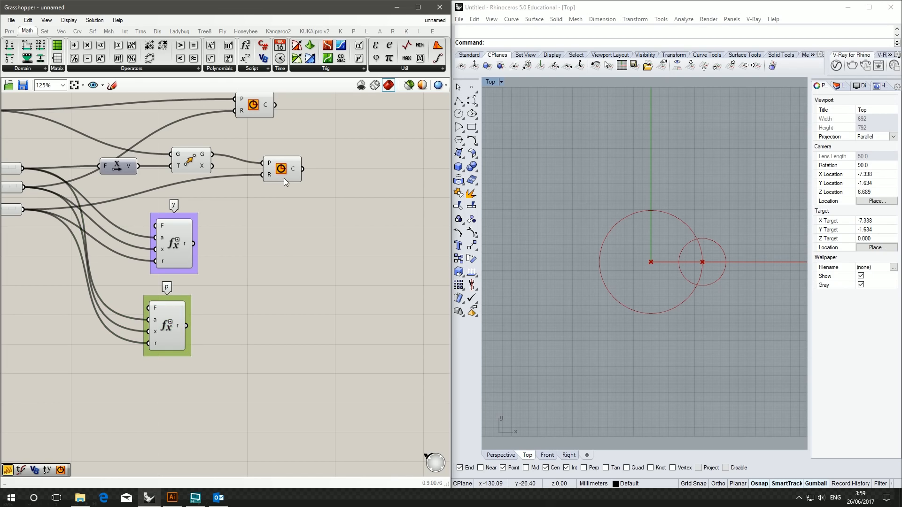
Duplicate the second Circle component together with its input wires and place the copy lower down, beside the y and p groups
left_click_drag(286, 171, 285, 184)
key("ctrl+z")
left_click(315, 290)
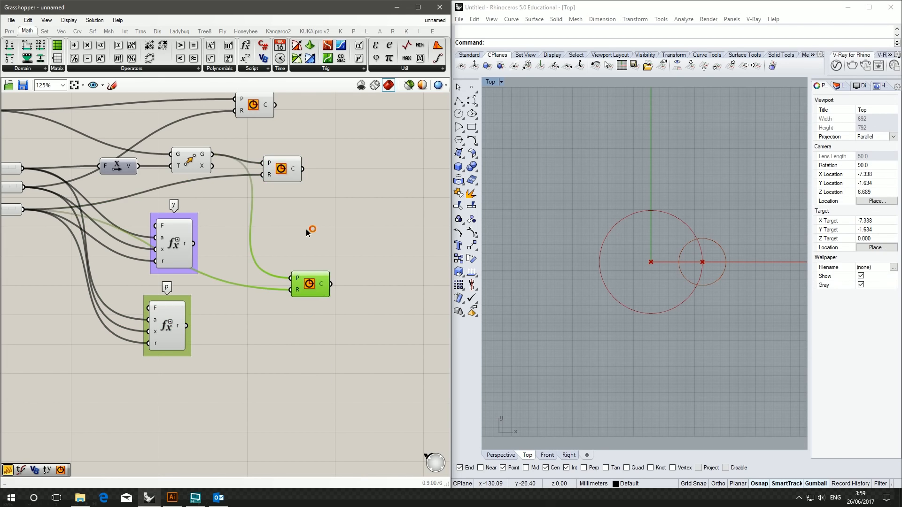
Try to feed the y group's result directly into the centre input P of the copied Circle component
left_click_drag(193, 244, 282, 275)
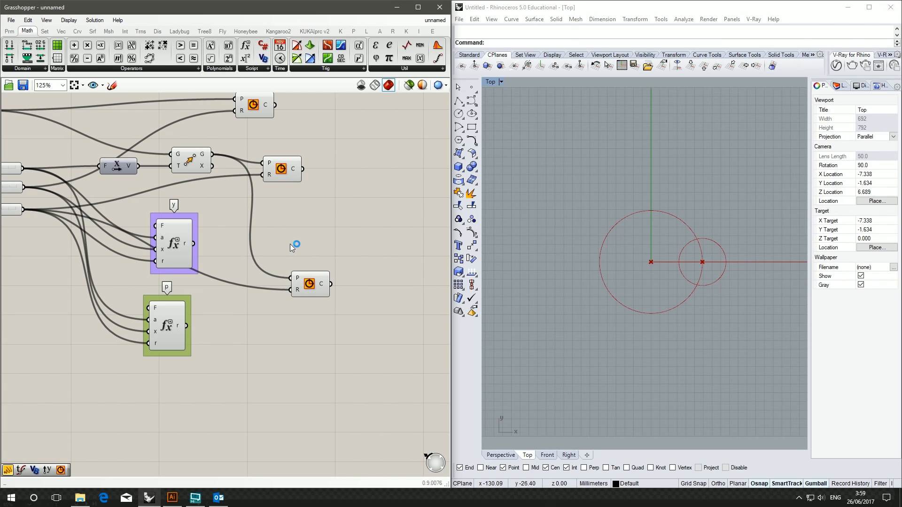
left_click_drag(194, 244, 305, 281)
left_click(315, 253)
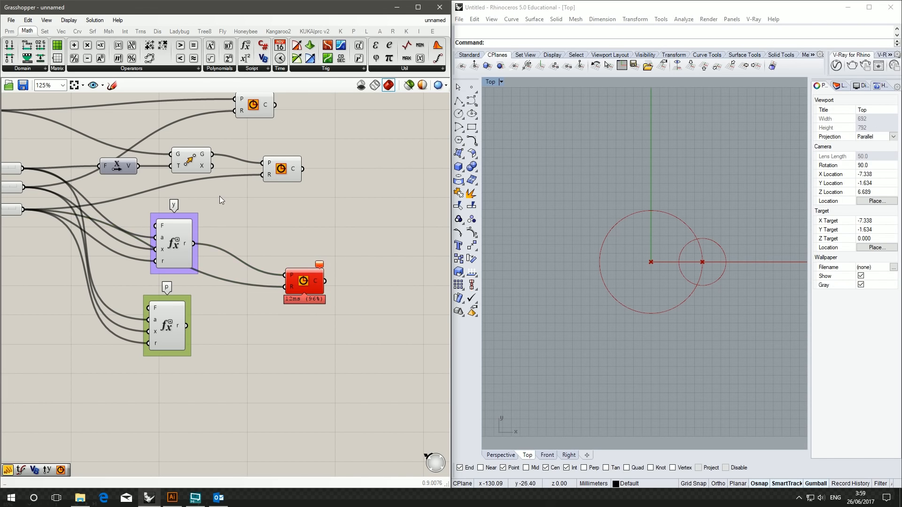
right_click_drag(219, 197, 309, 237)
left_click(262, 274)
left_click(303, 231)
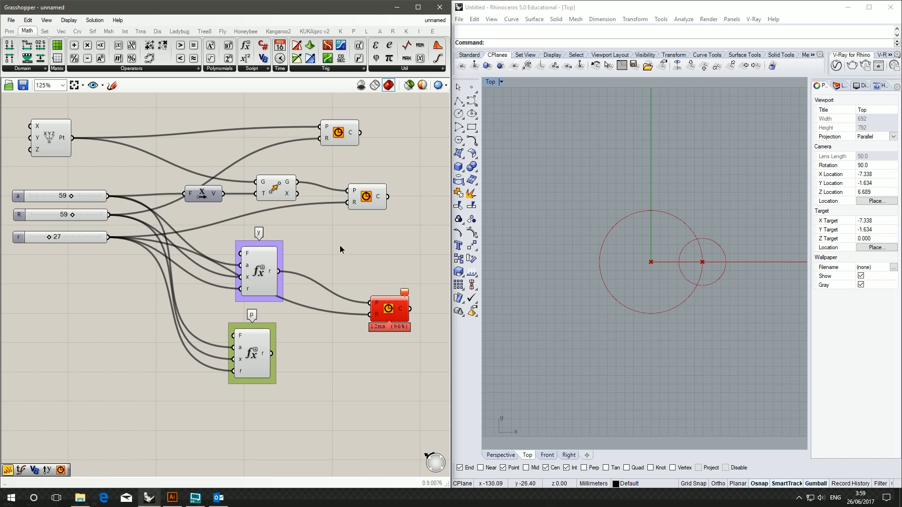
right_click_drag(346, 254, 327, 242)
double_click(326, 241)
key("Escape")
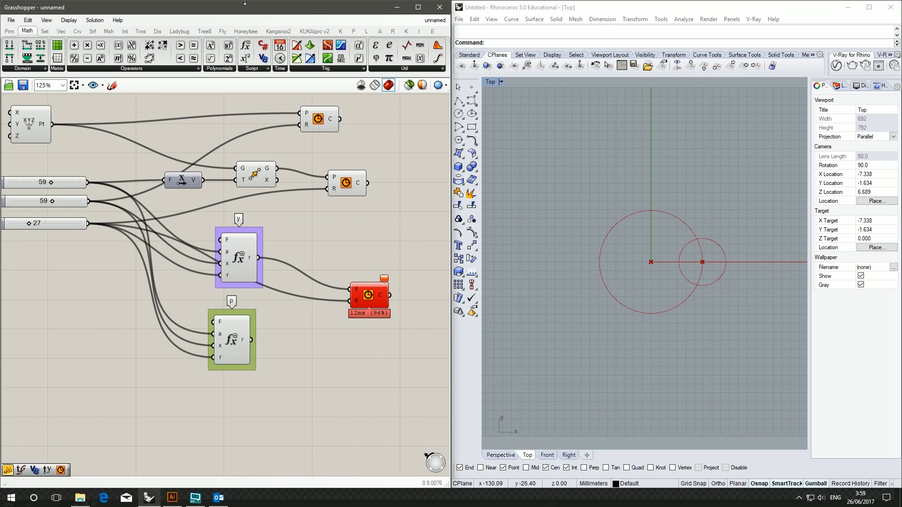
Add a Unit Y vector component and a Move component between the y group and the second Circle component
left_click(68, 30)
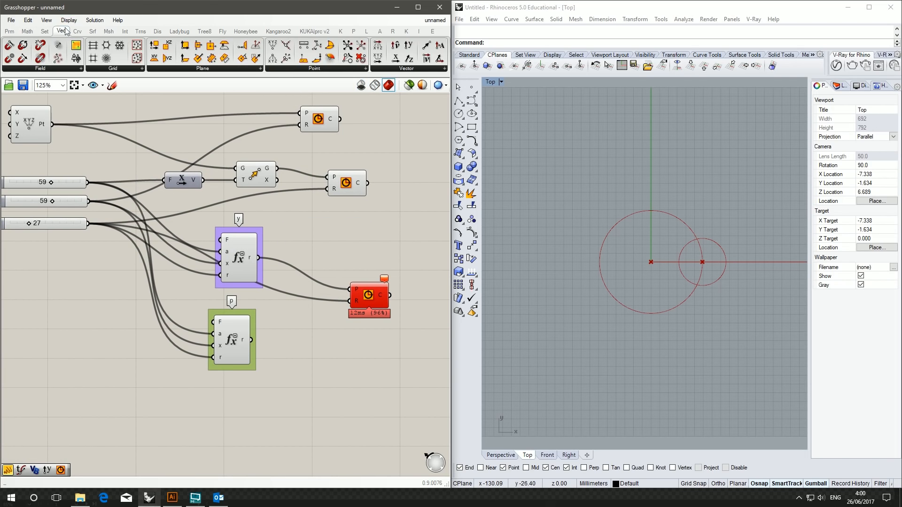
left_click(425, 70)
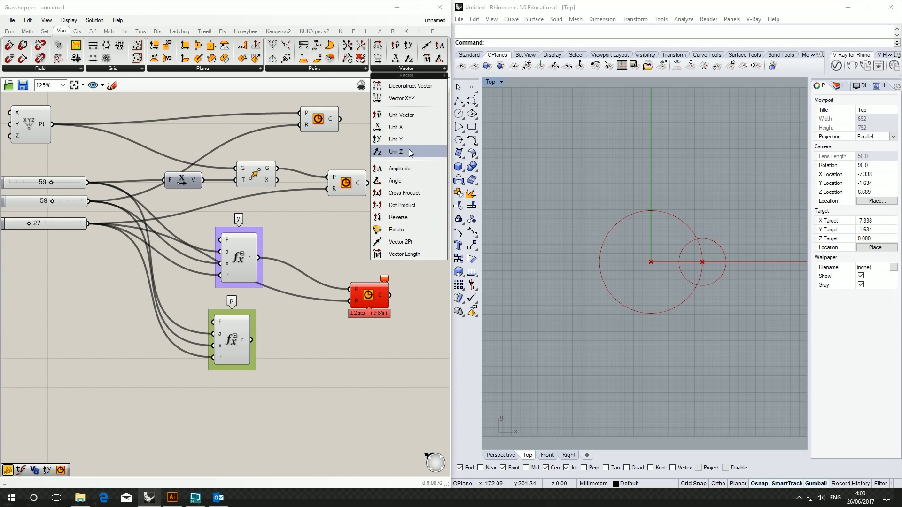
left_click_drag(407, 137, 335, 242)
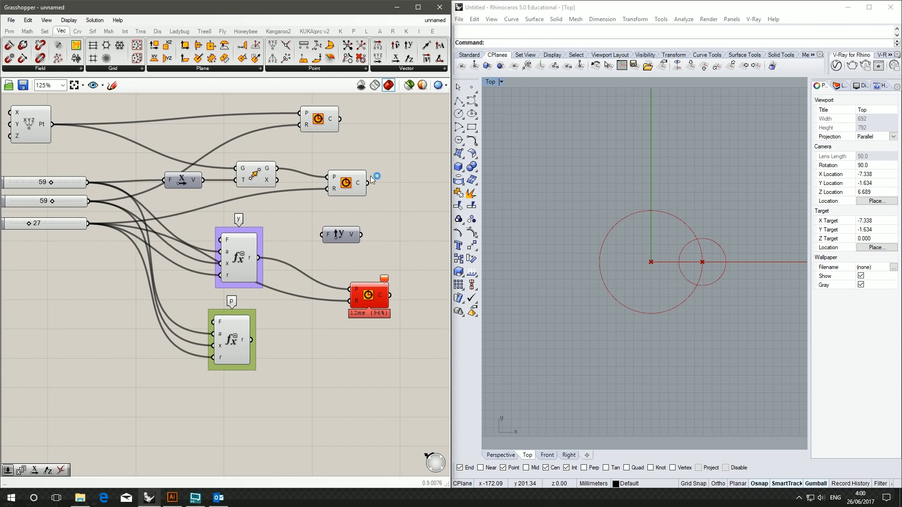
left_click(140, 31)
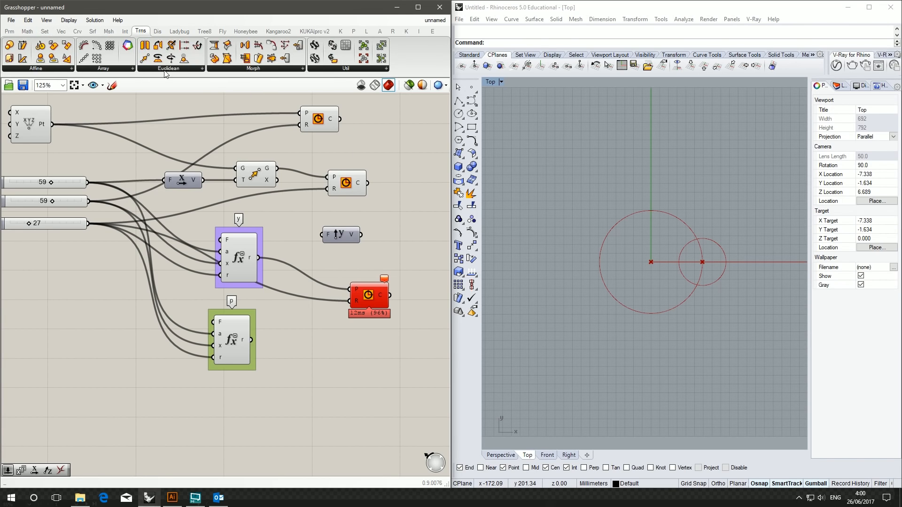
left_click(167, 69)
left_click_drag(171, 100, 288, 233)
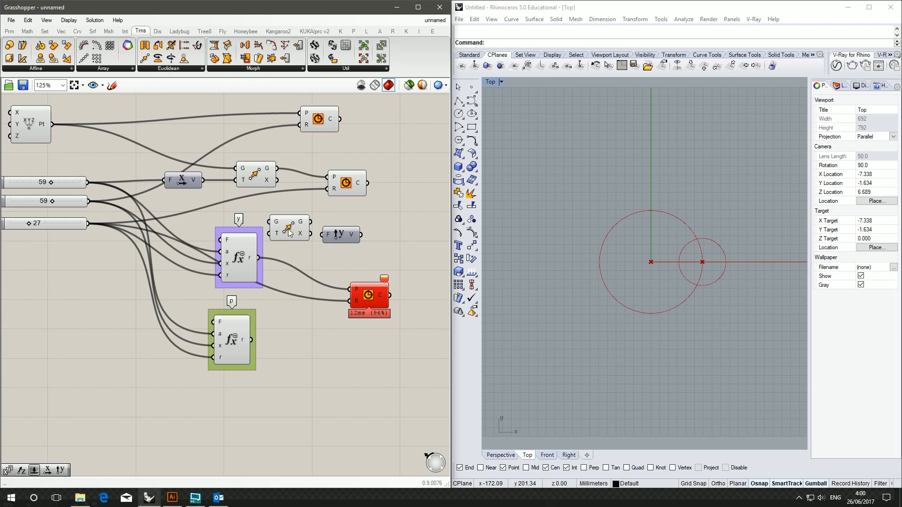
Wire the origin point and Unit Y vector into the new Move component, and the y group's result into Unit Y's factor
left_click_drag(56, 125, 388, 237)
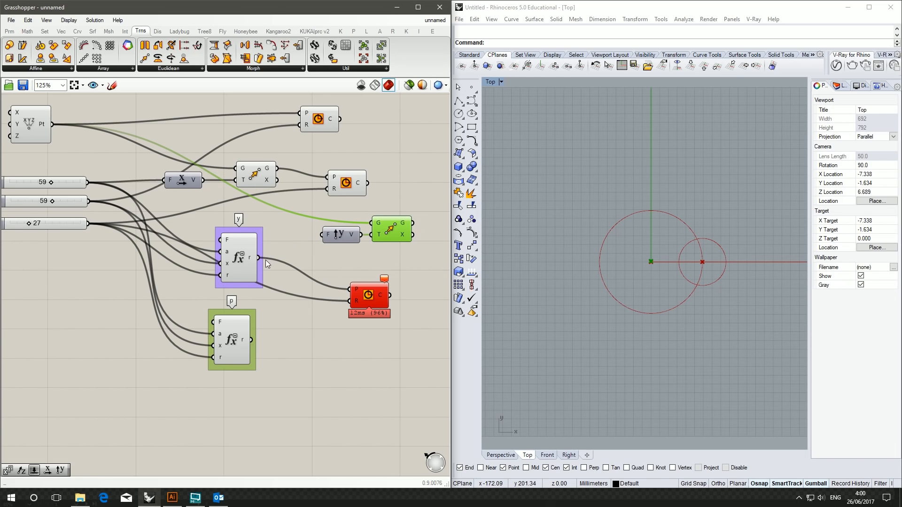
left_click_drag(259, 257, 323, 234)
left_click(401, 252)
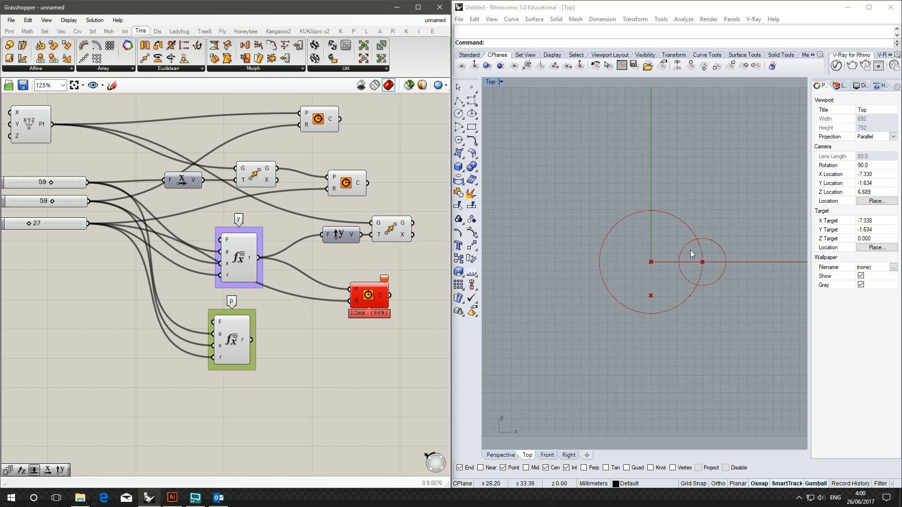
Connect the moved point to the third Circle's centre input and the p group's result to its radius input
left_click_drag(402, 260, 357, 294)
left_click(402, 238)
right_click_drag(410, 319, 235, 283)
left_click_drag(266, 305, 176, 230)
left_click(139, 257)
right_click_drag(75, 315, 182, 303)
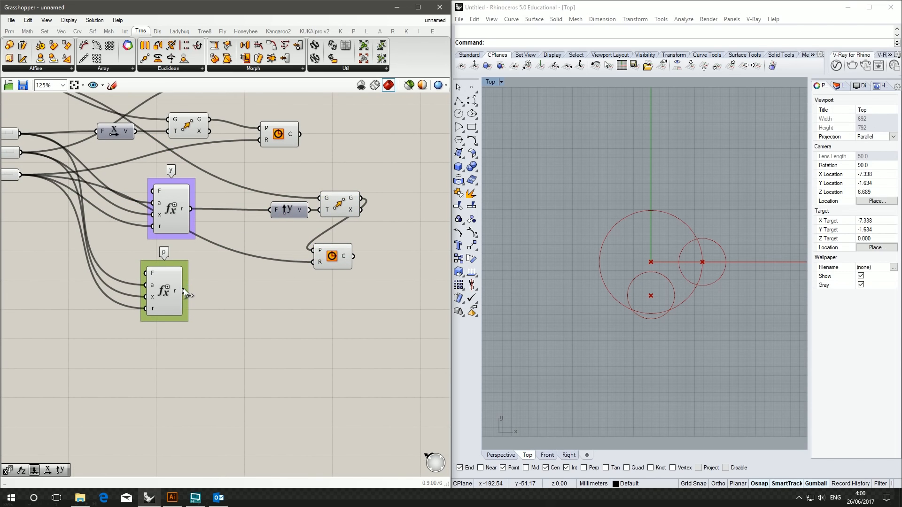
left_click_drag(182, 292, 314, 262)
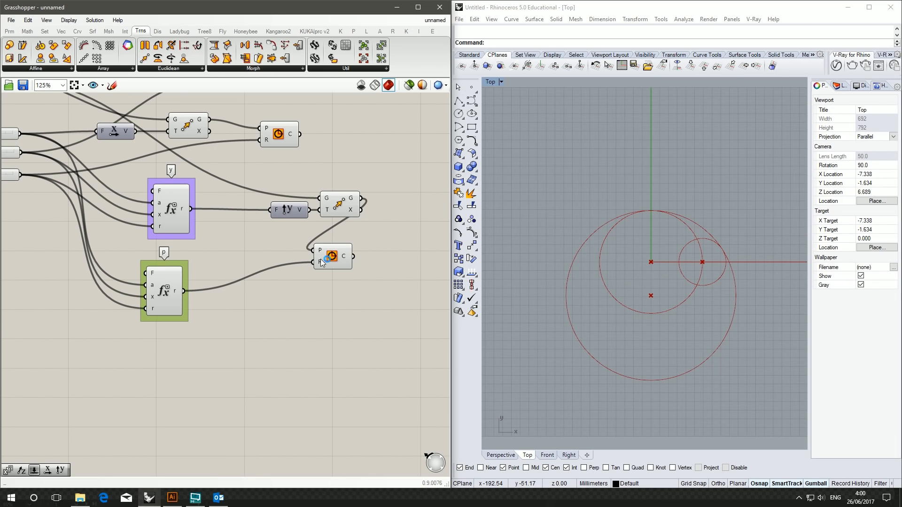
Examine in the Rhino Top viewport where the new large circle meets the two other circles
scroll(719, 239, "up", 10)
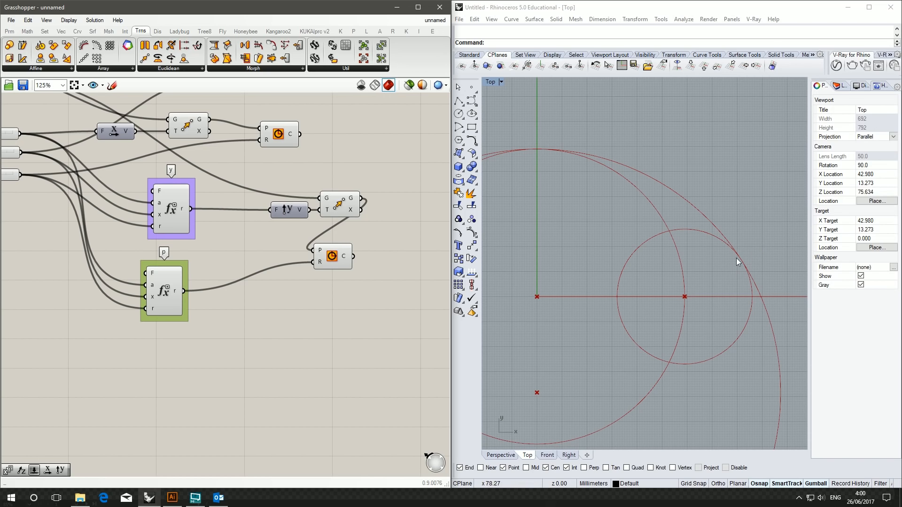
scroll(591, 212, "down", 3)
scroll(742, 175, "up", 2)
scroll(661, 216, "down", 2)
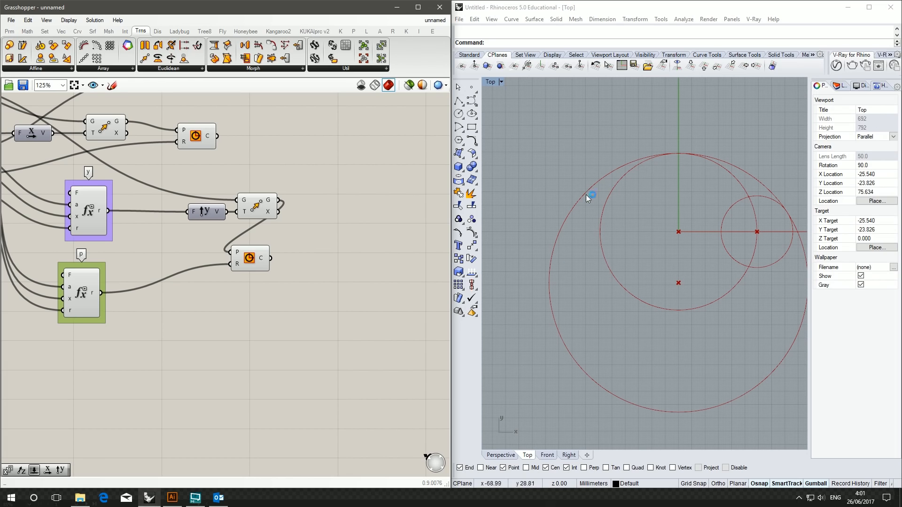
Align the y and p groups in one column and move them together slightly left and down
scroll(396, 258, "down", 4)
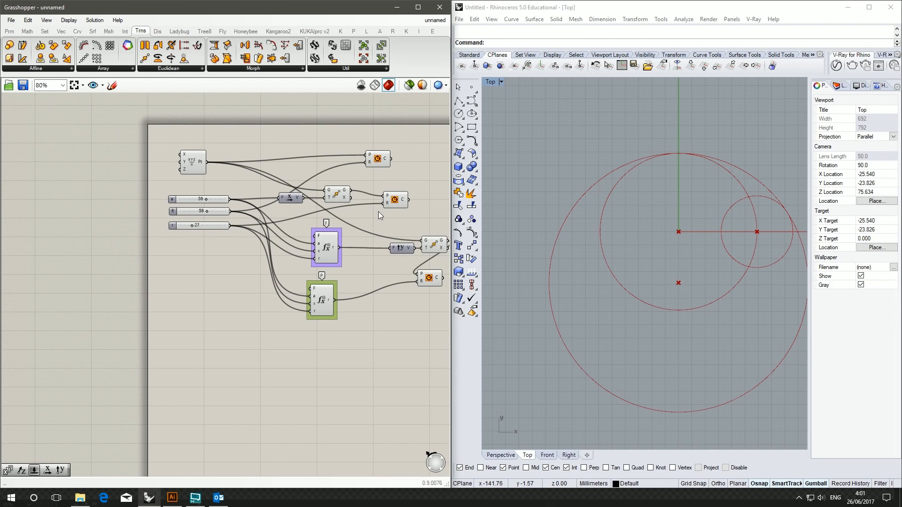
right_click_drag(379, 211, 330, 220)
left_click_drag(310, 357, 251, 238)
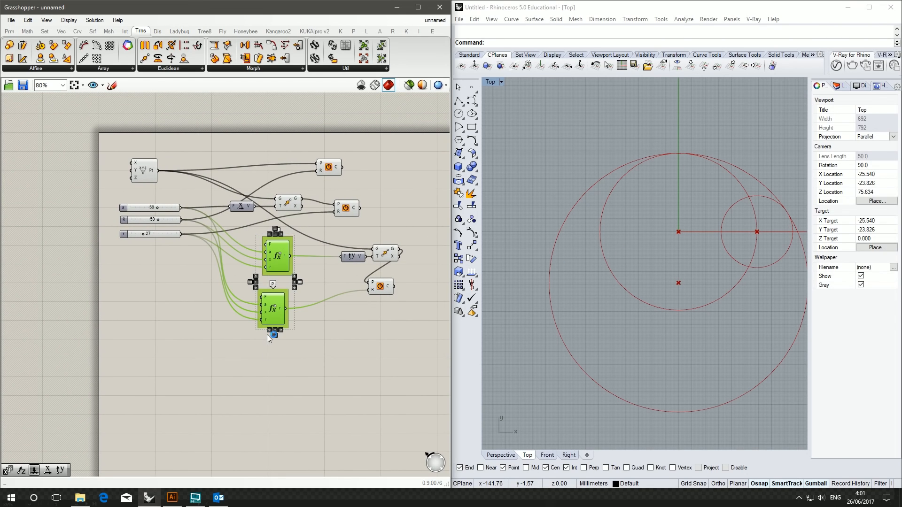
left_click(272, 330)
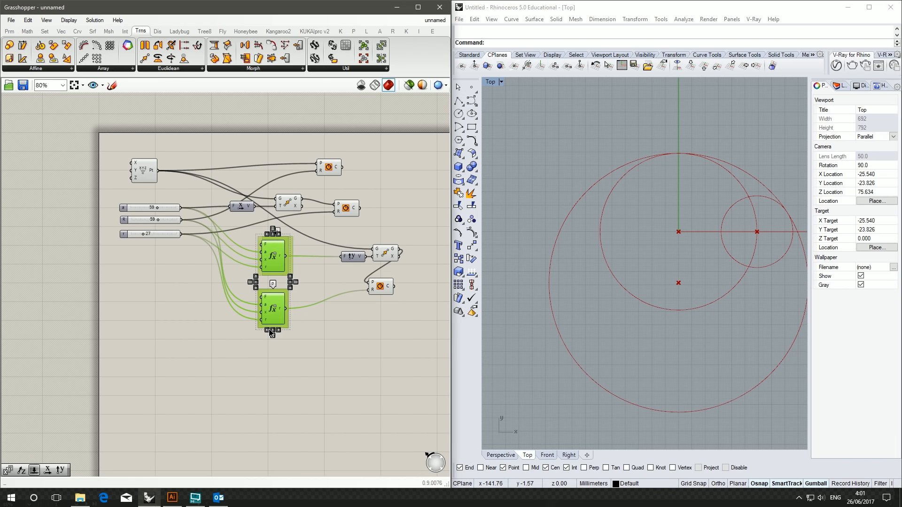
left_click_drag(274, 281, 242, 289)
left_click(373, 366)
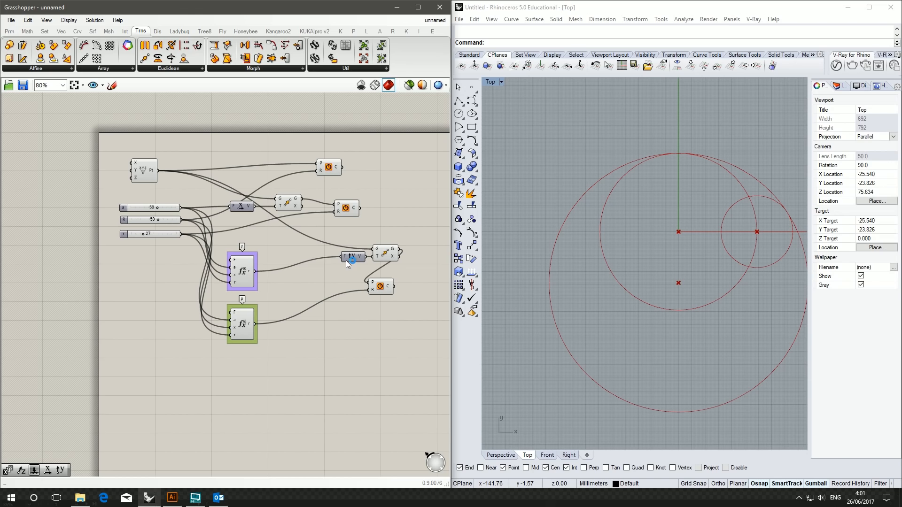
Reposition the Unit Y, Move and third Circle components in line with the outputs of the y and p groups
left_click_drag(351, 261, 295, 273)
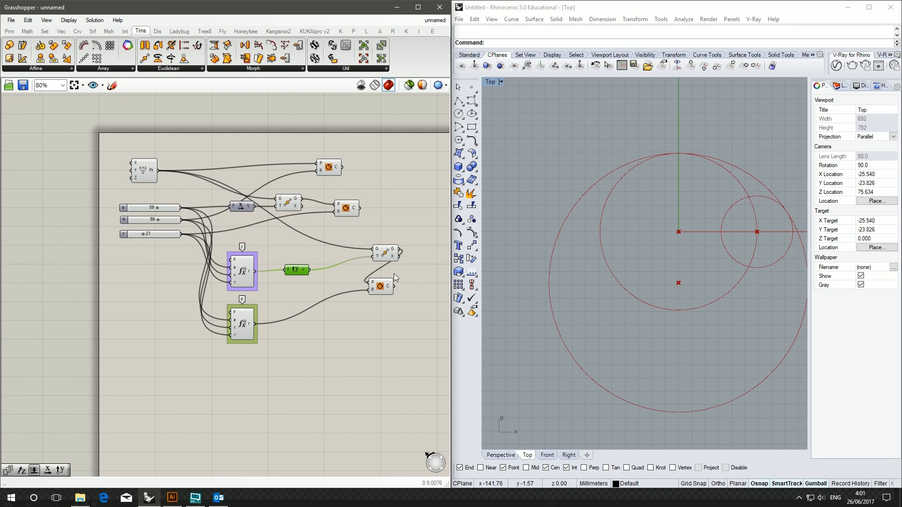
left_click_drag(388, 256, 382, 324)
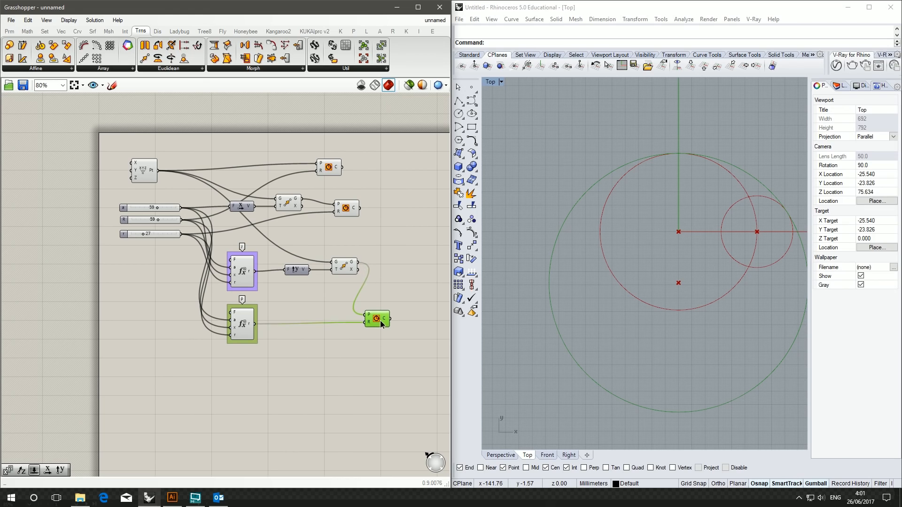
Reposition the first Move and Circle components and align the three Circle components along their right edges
left_click(405, 379)
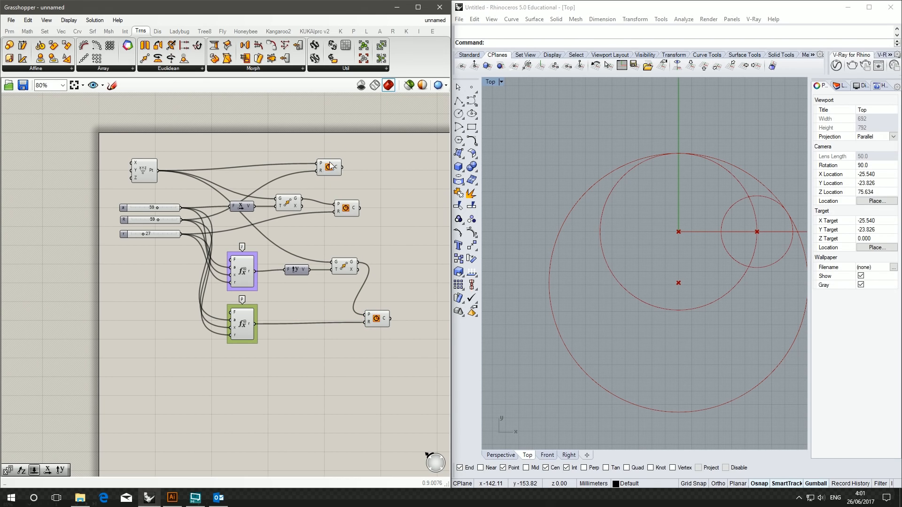
left_click_drag(296, 205, 345, 174)
left_click_drag(366, 217, 314, 151)
right_click_drag(390, 246, 292, 205)
left_click_drag(301, 317, 270, 256, "shift")
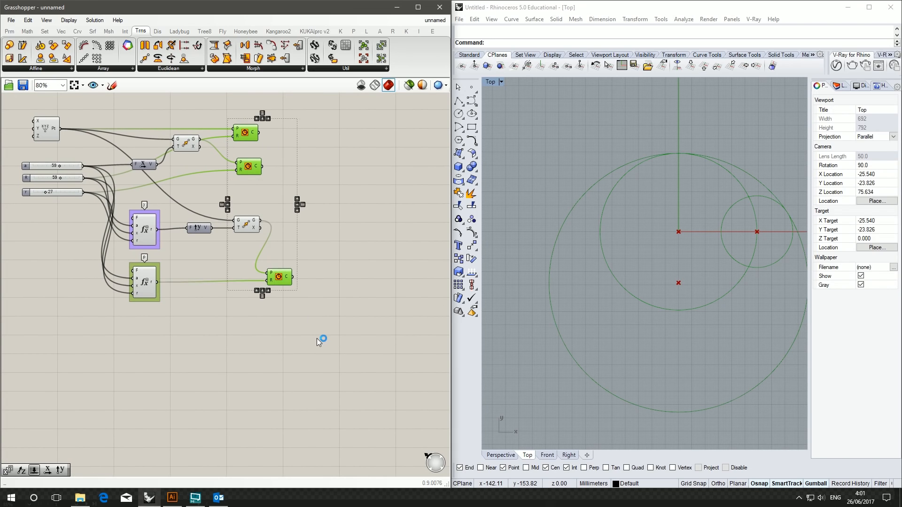
left_click(268, 290)
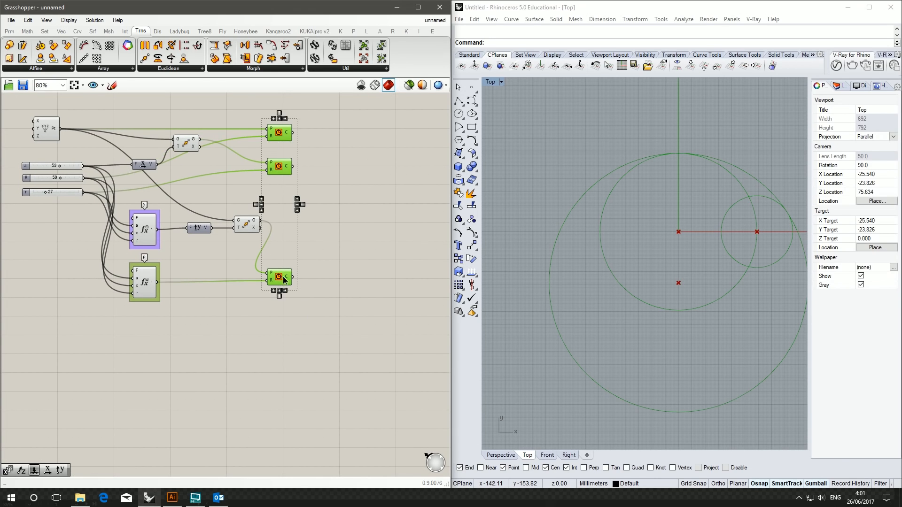
Move the three aligned Circle components further right of the Move components and raise the first Circle slightly
left_click_drag(281, 281, 341, 283)
left_click(249, 279)
right_click_drag(249, 279, 339, 267)
left_click_drag(382, 325, 214, 95)
right_click_drag(257, 156, 294, 160)
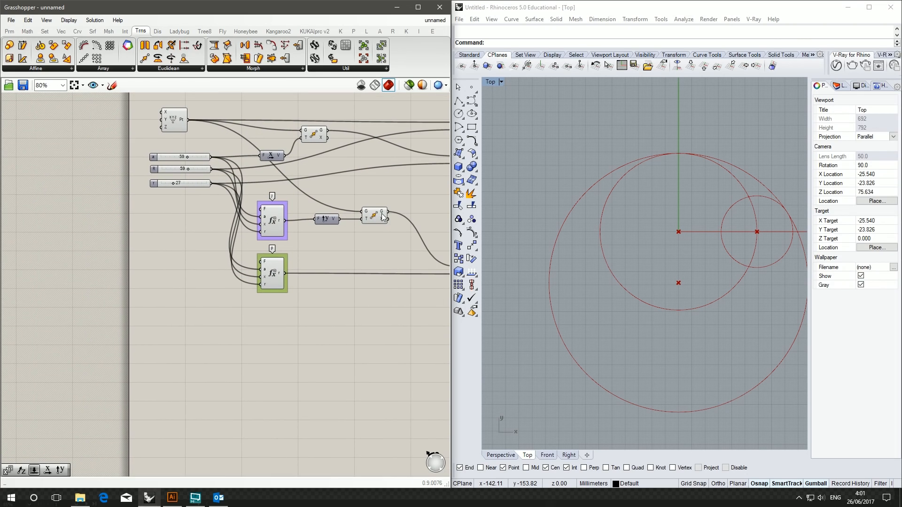
right_click_drag(372, 188, 290, 213)
left_click(385, 189)
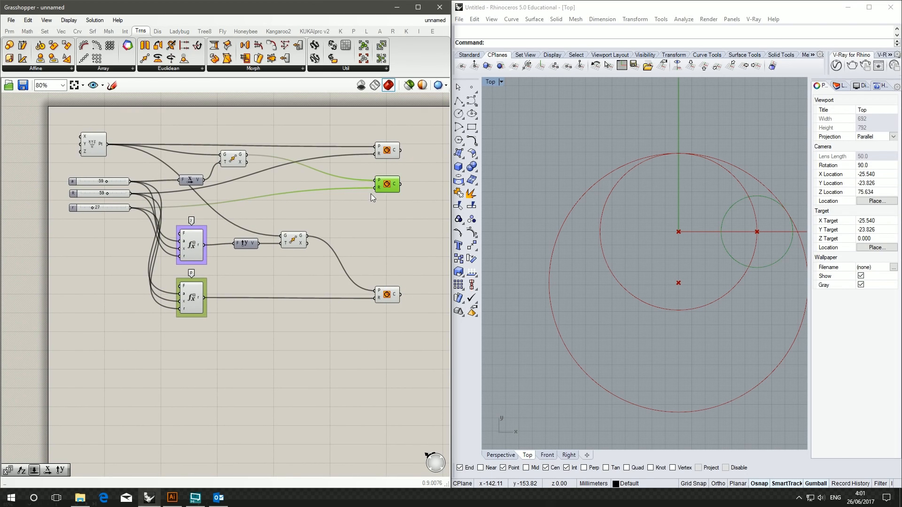
left_click(406, 158)
left_click(392, 155)
left_click_drag(391, 155, 396, 146)
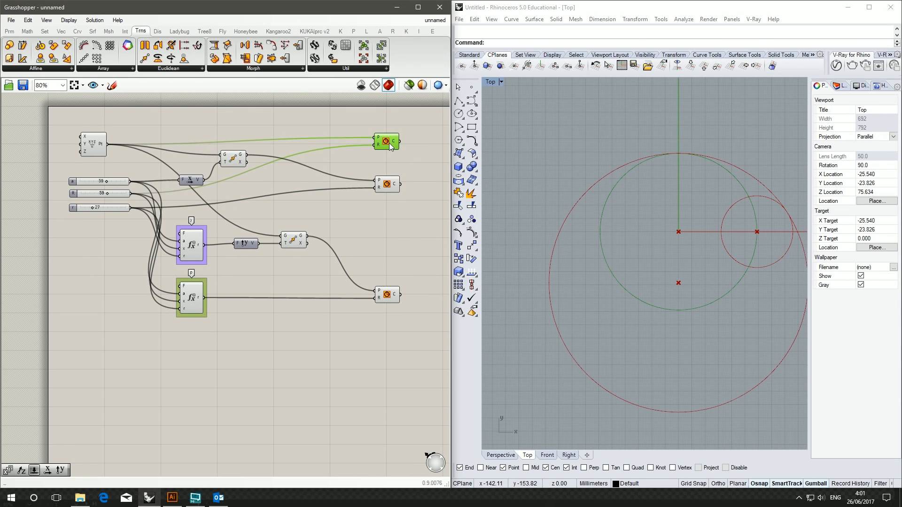
Put the first Circle component in its own group and name the group C1
right_click(396, 146)
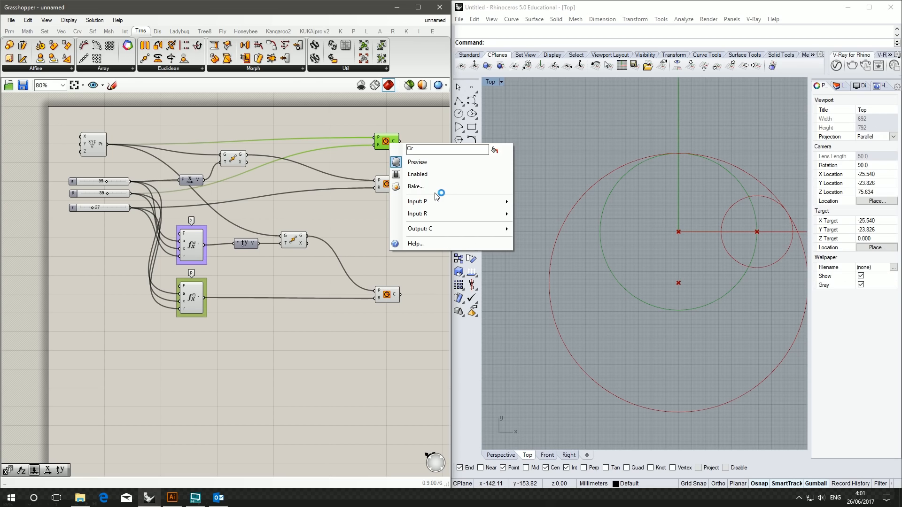
left_click(382, 160)
left_click(385, 141)
middle_click(385, 141)
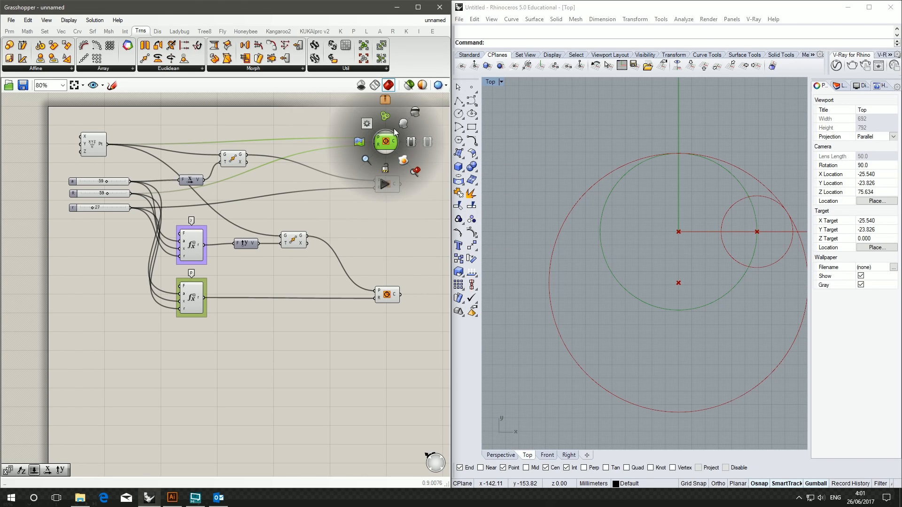
left_click(387, 117)
right_click(393, 135)
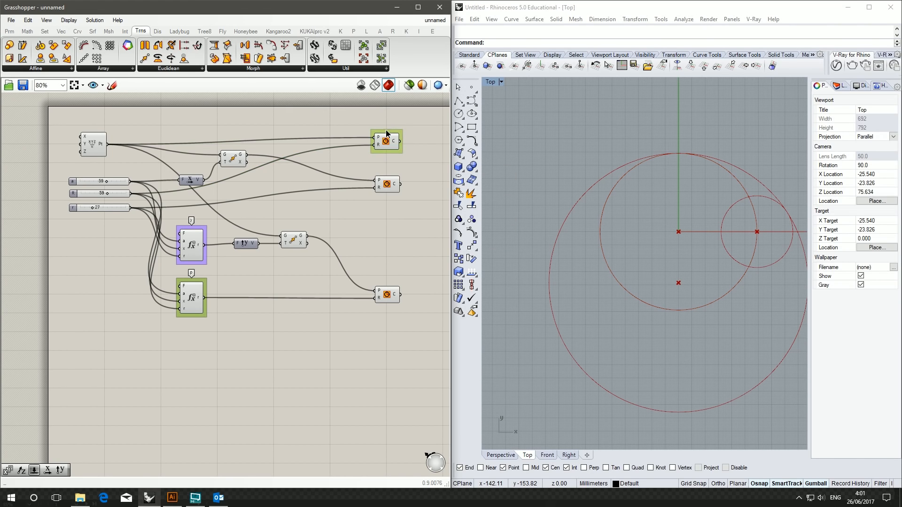
type("C1")
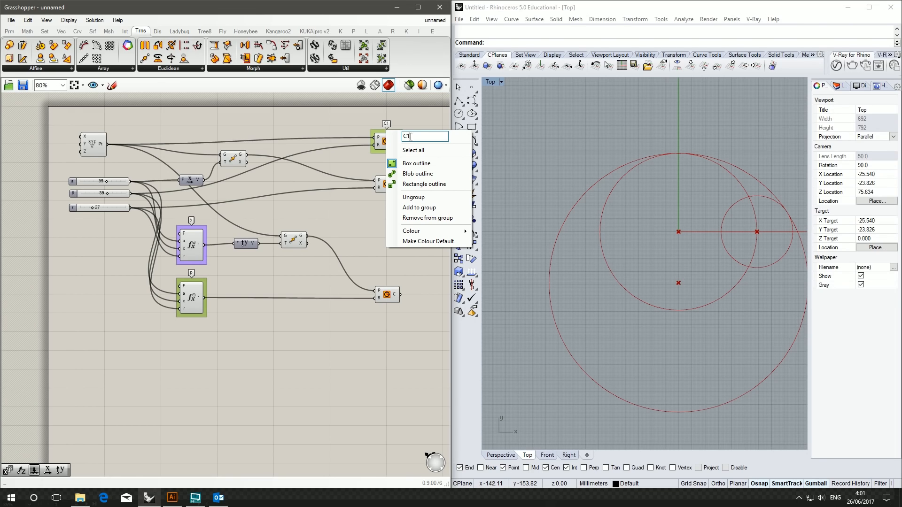
key("Return")
Duplicate the Unit X Move component and the second Circle with their connections, placing the copies just below the originals
right_click_drag(342, 190, 383, 176)
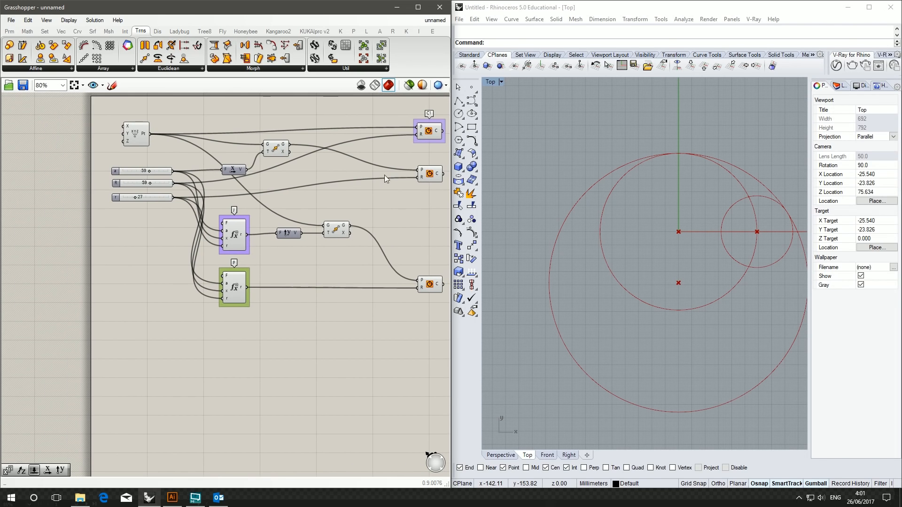
left_click_drag(423, 174, 416, 172)
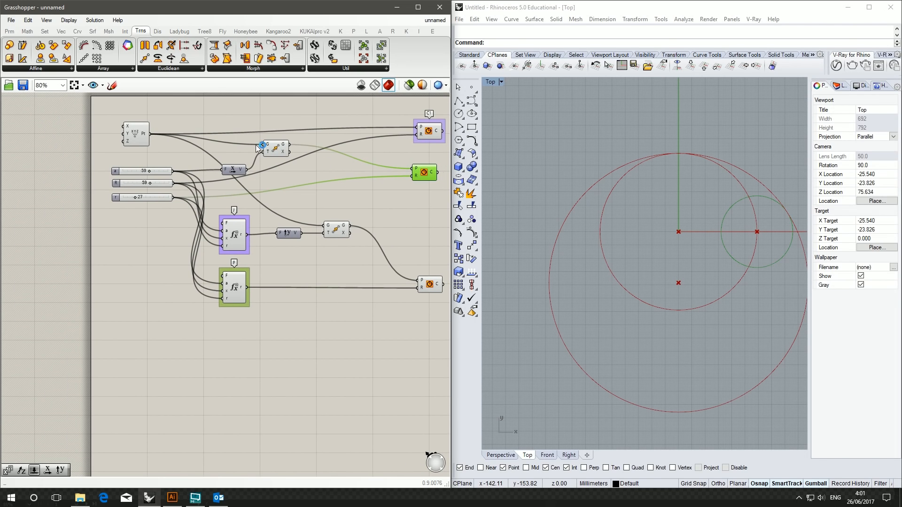
left_click(274, 145, "shift")
left_click_drag(421, 168, 424, 189)
key("ctrl+z")
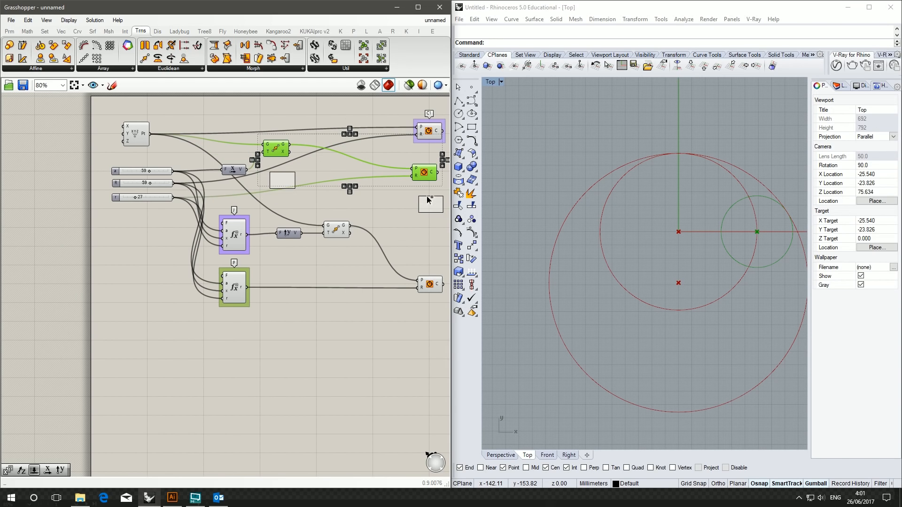
left_click_drag(422, 201, 421, 201, "alt")
left_click(361, 152)
right_click_drag(359, 148, 307, 151)
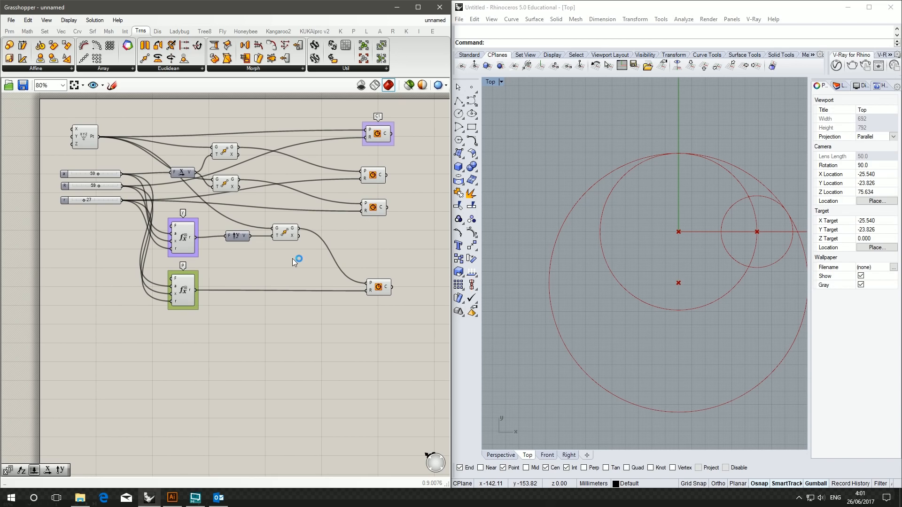
Add an expression to the duplicated Move component's T input that reverses the X vector
left_click(377, 206)
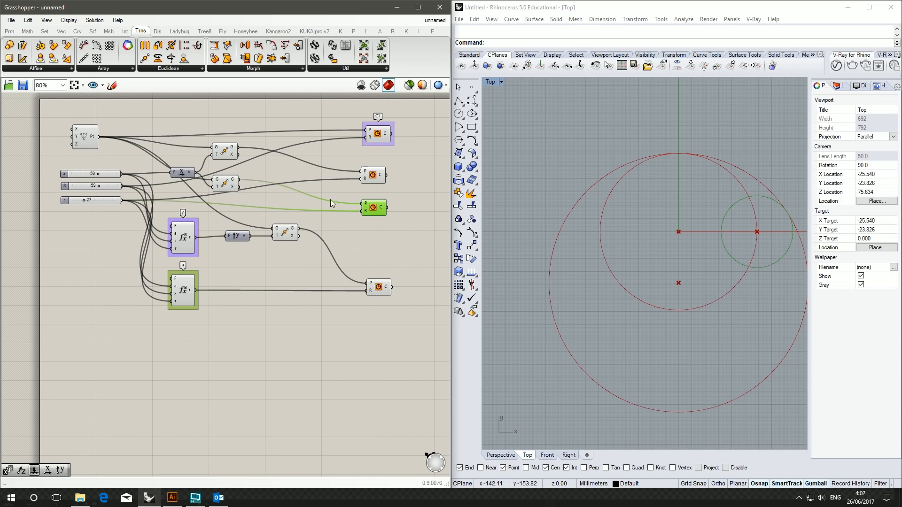
left_click(220, 182)
scroll(210, 176, "up", 8)
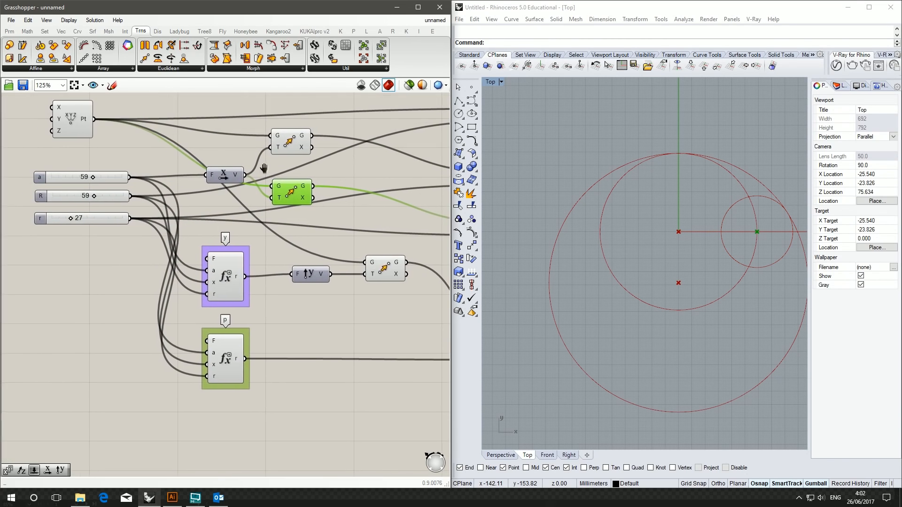
right_click(269, 199)
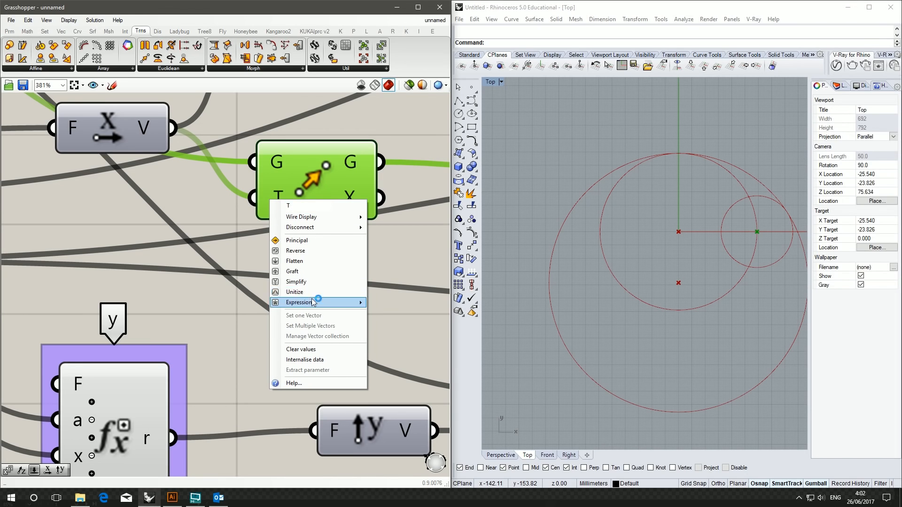
mouse_move(318, 302)
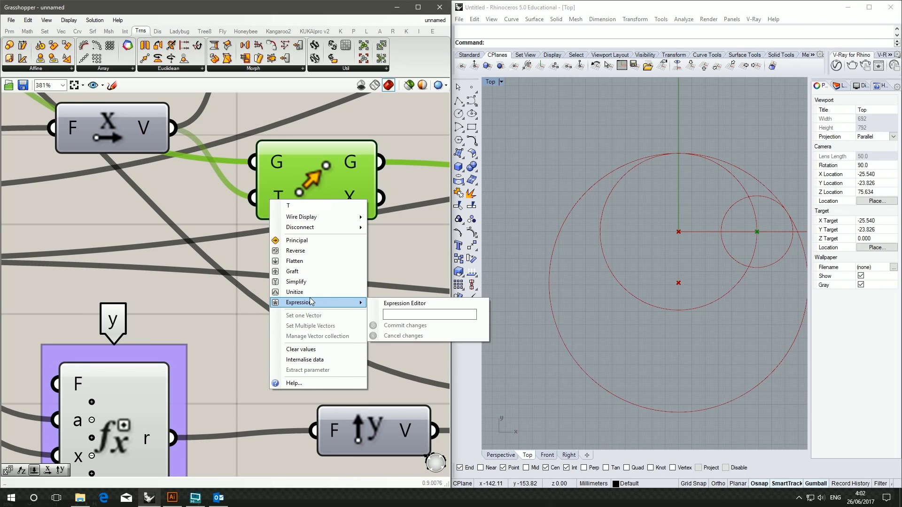
left_click(382, 315)
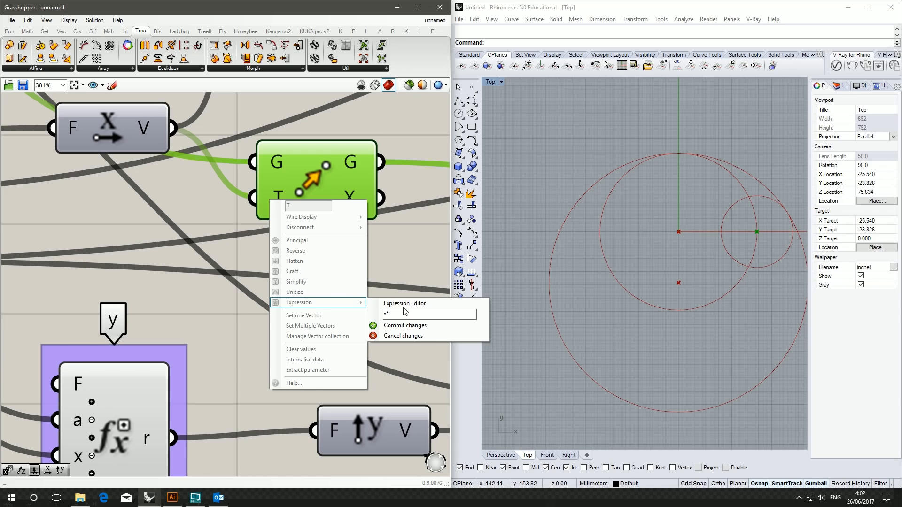
left_click(379, 324)
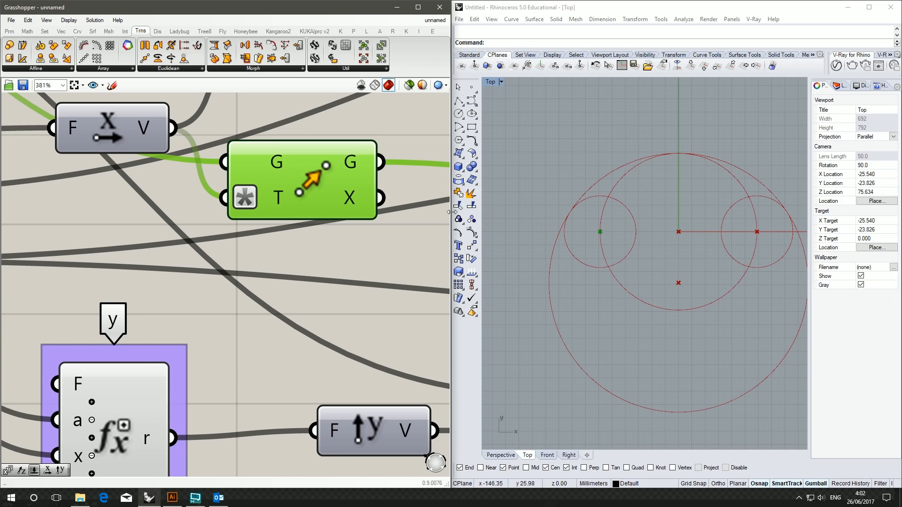
Group the two small Circle components together and name the group C2
scroll(197, 132, "down", 4)
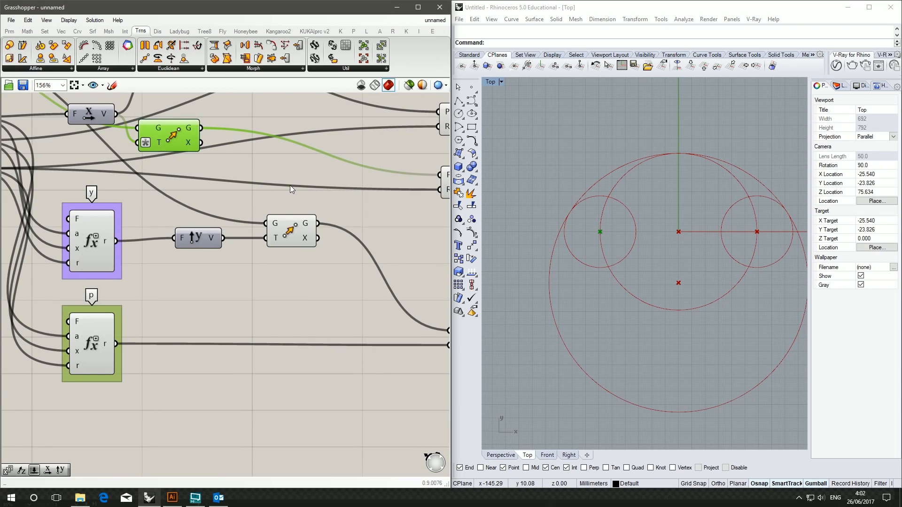
right_click_drag(289, 186, 87, 139)
right_click_drag(162, 146, 319, 193)
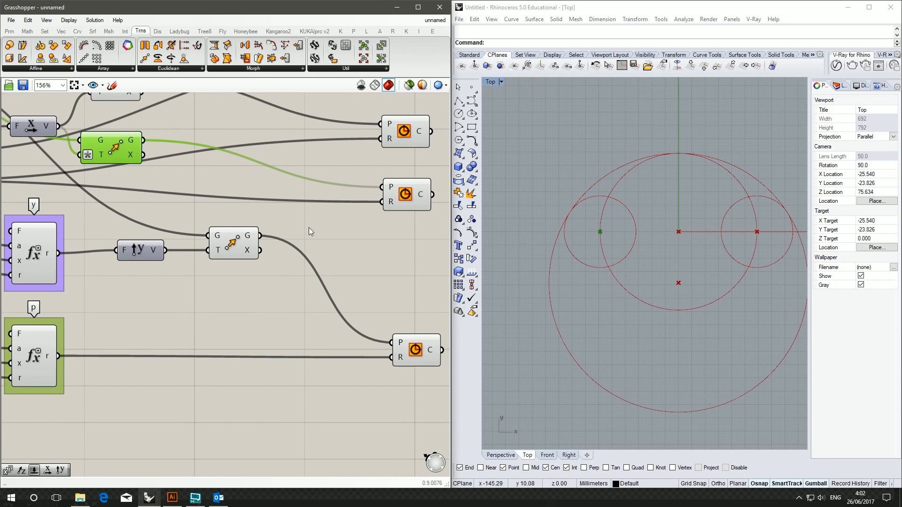
left_click(401, 208)
right_click_drag(402, 209, 293, 272)
left_click_drag(351, 271, 258, 187)
middle_click(260, 183)
left_click(275, 173)
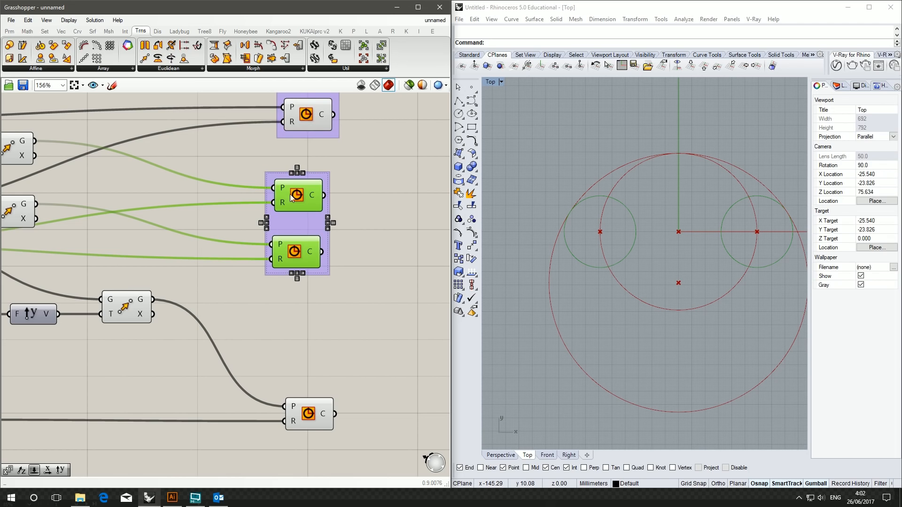
right_click(314, 224)
type("C2")
left_click(371, 211)
Shift the two C2 Circle components right into line with C1 and nudge the large Circle component slightly left
right_click_drag(332, 152, 297, 243)
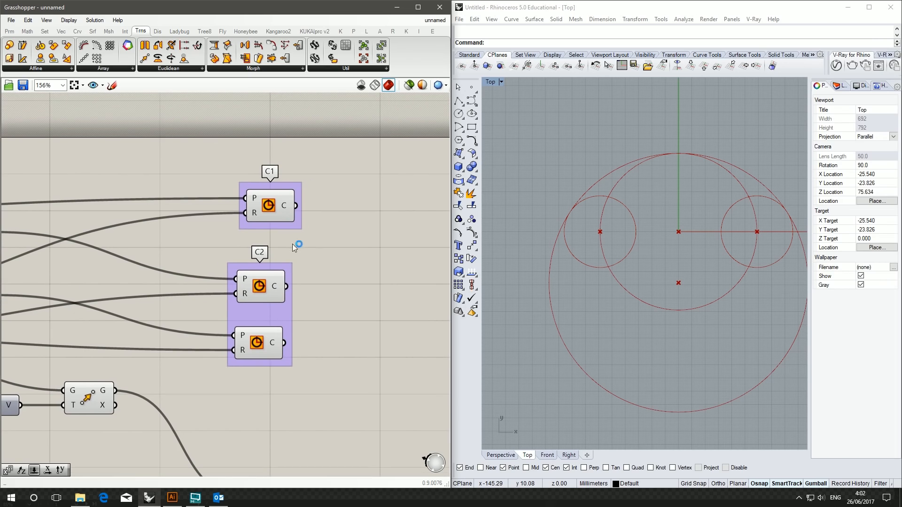
left_click_drag(286, 264, 56, 287)
key("ctrl+z")
left_click(317, 325)
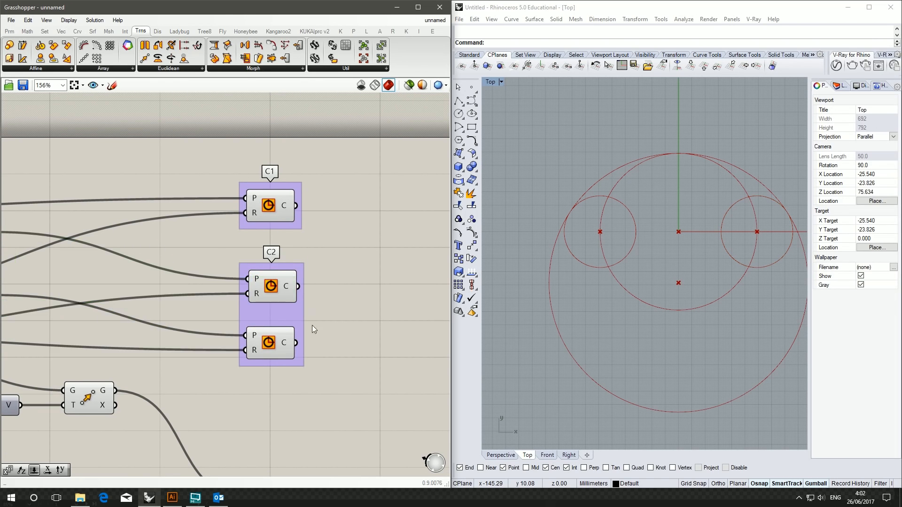
right_click_drag(318, 325, 360, 243)
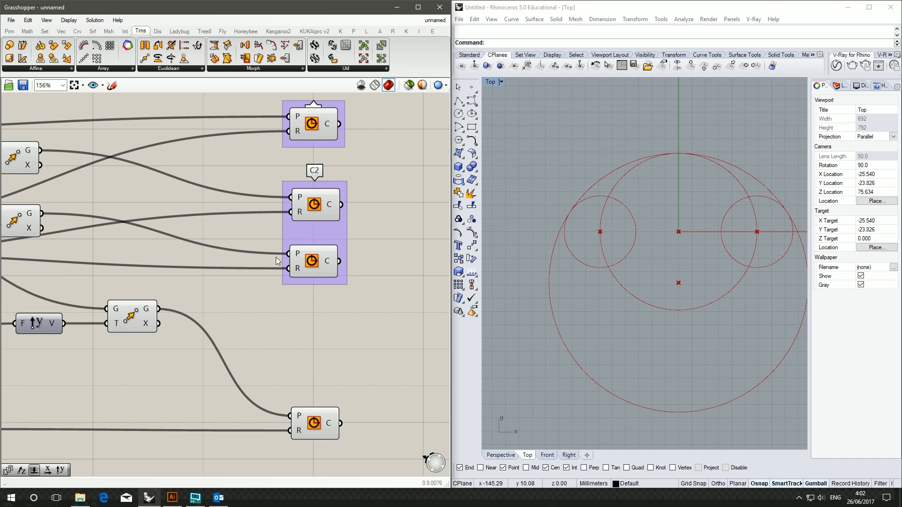
right_click_drag(276, 173, 296, 204)
right_click_drag(280, 302, 345, 188)
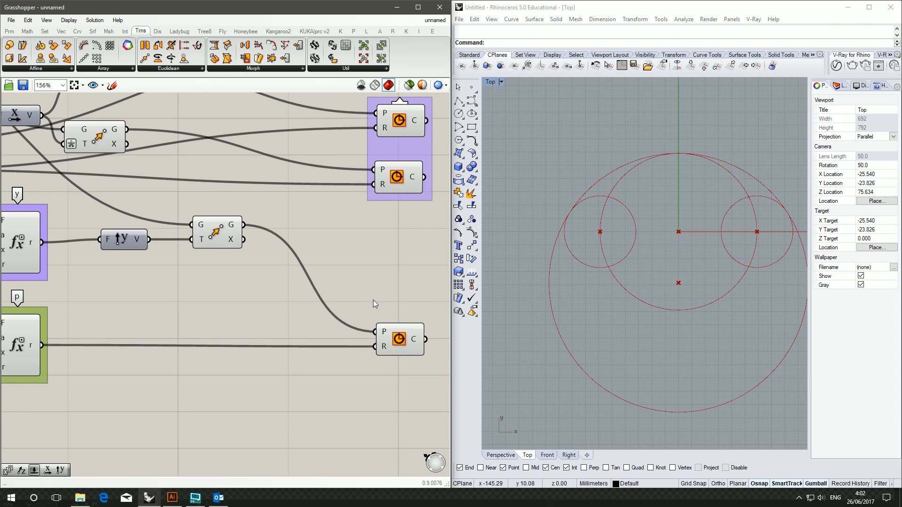
left_click(399, 348)
left_click(392, 292)
scroll(392, 292, "down", 2)
right_click_drag(392, 293, 266, 298)
right_click_drag(293, 340, 324, 324)
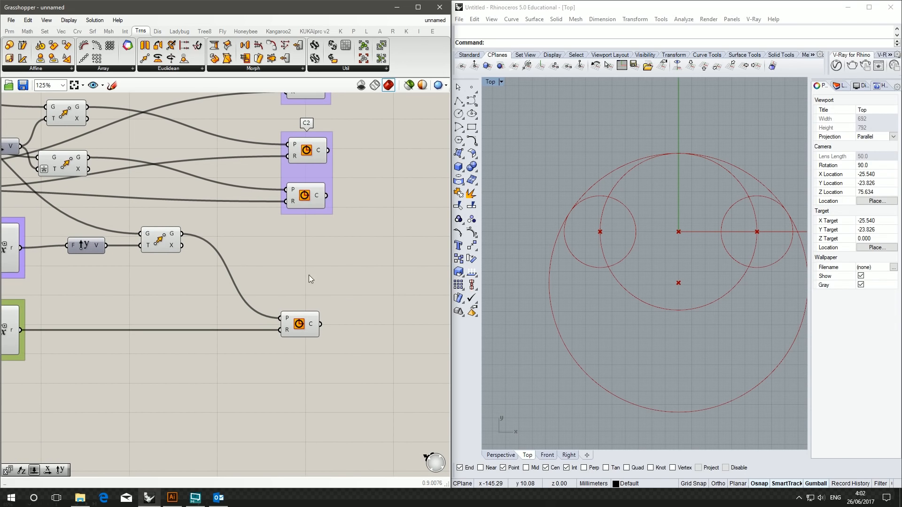
left_click(299, 324)
right_click_drag(291, 249, 337, 256)
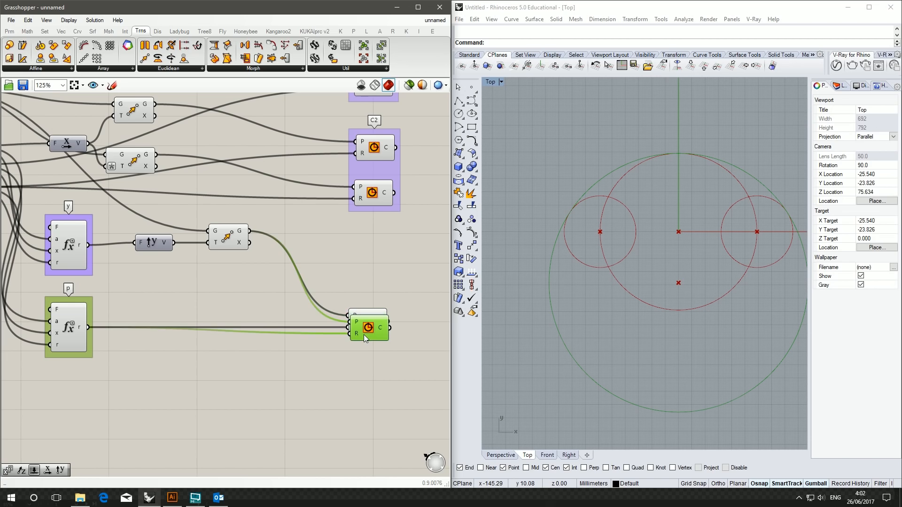
key("ctrl+c")
key("ctrl+v")
key("Delete")
Duplicate the Unit Y Move and large Circle components below the originals and set the copied Move's T expression to x*-1
left_click_drag(371, 362, 232, 294)
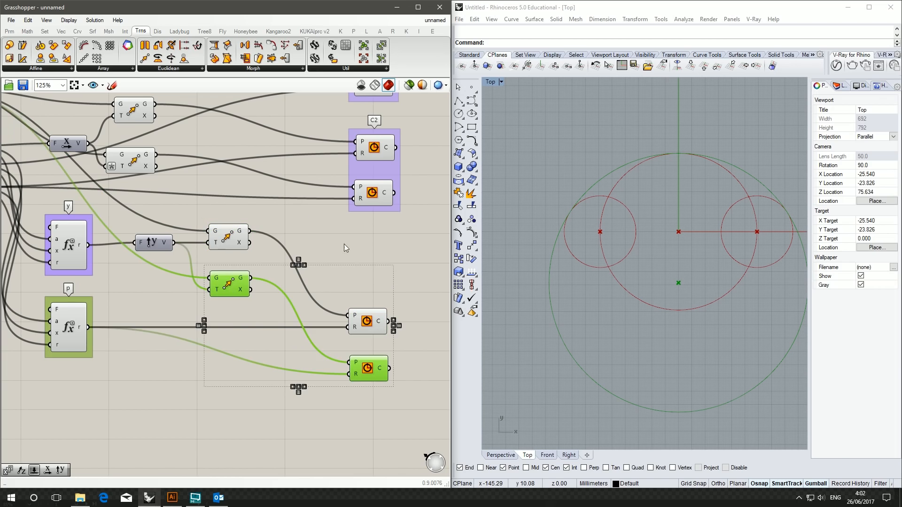
right_click(213, 292)
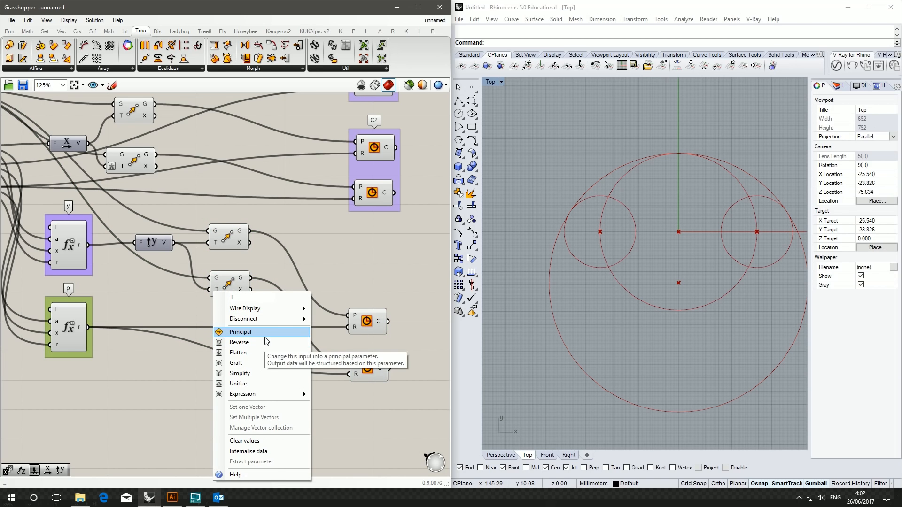
mouse_move(263, 394)
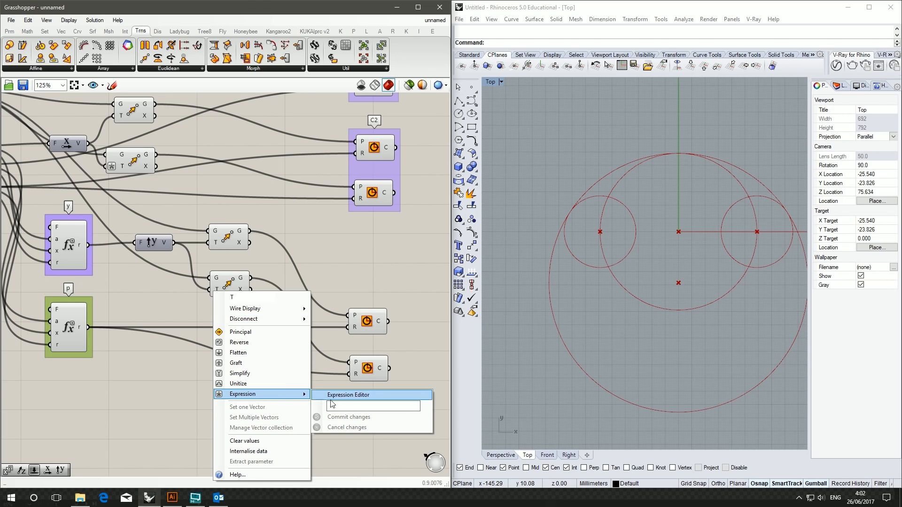
left_click(358, 407)
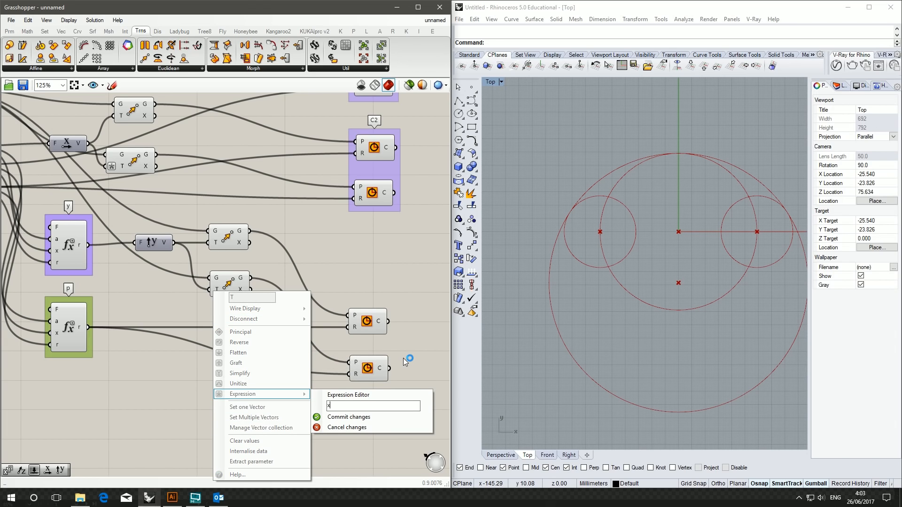
type("x*-1")
left_click(379, 418)
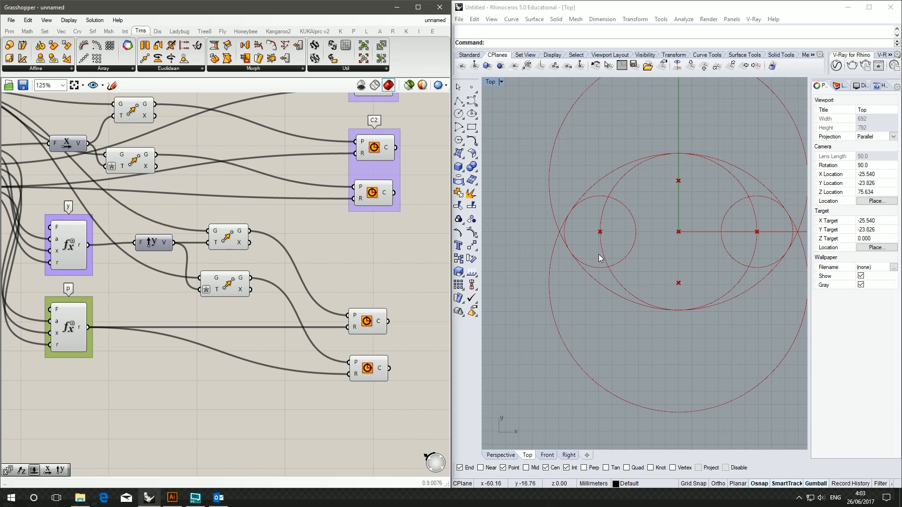
Group the two large Circle components in line with the C2 group and name the group Oval
left_click_drag(392, 307, 357, 376)
middle_click(364, 320)
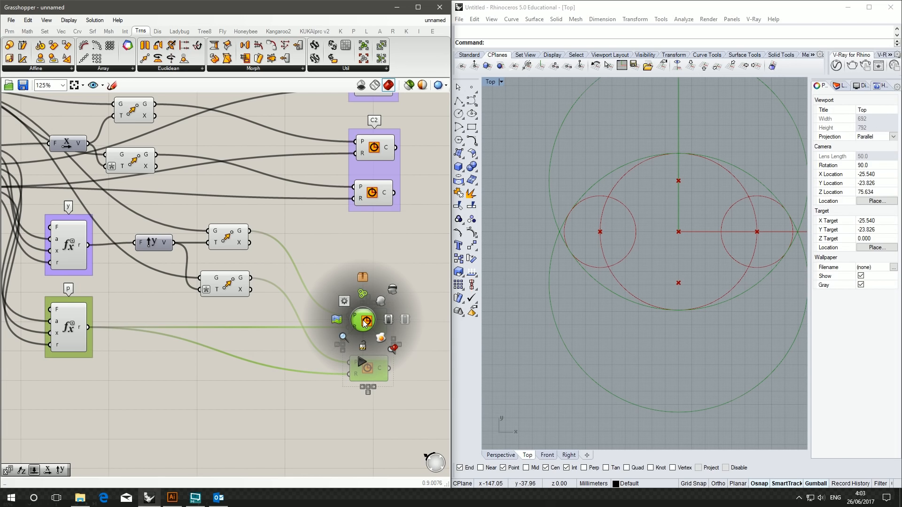
left_click(363, 293)
left_click_drag(383, 288, 383, 292)
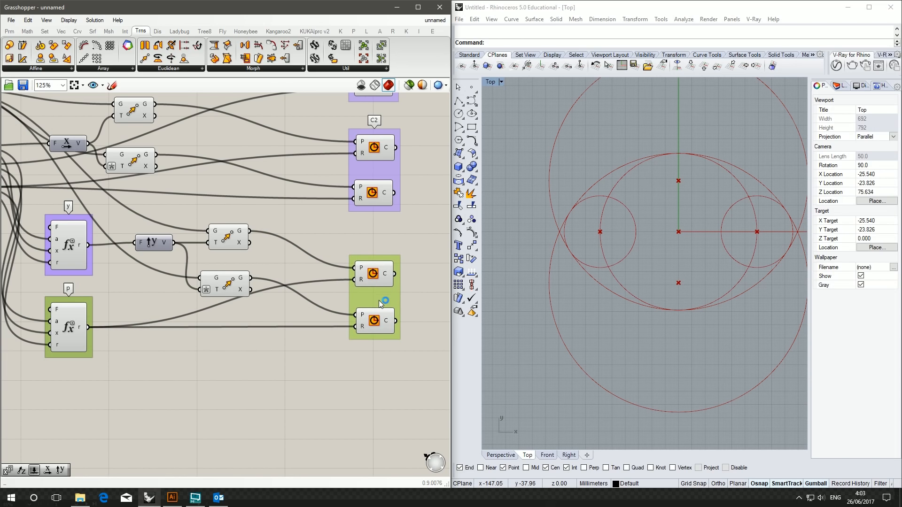
right_click(387, 303)
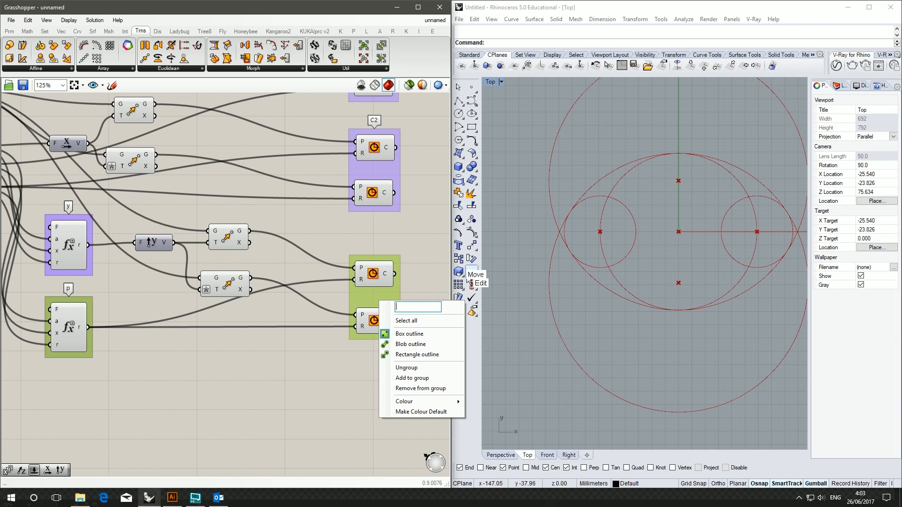
type("Oval")
key("Return")
left_click(337, 219)
Move the second C2 Circle component slightly down and shift the C1 Circle component left, out of line with the other groups
right_click_drag(298, 220, 170, 240)
scroll(235, 253, "down", 3)
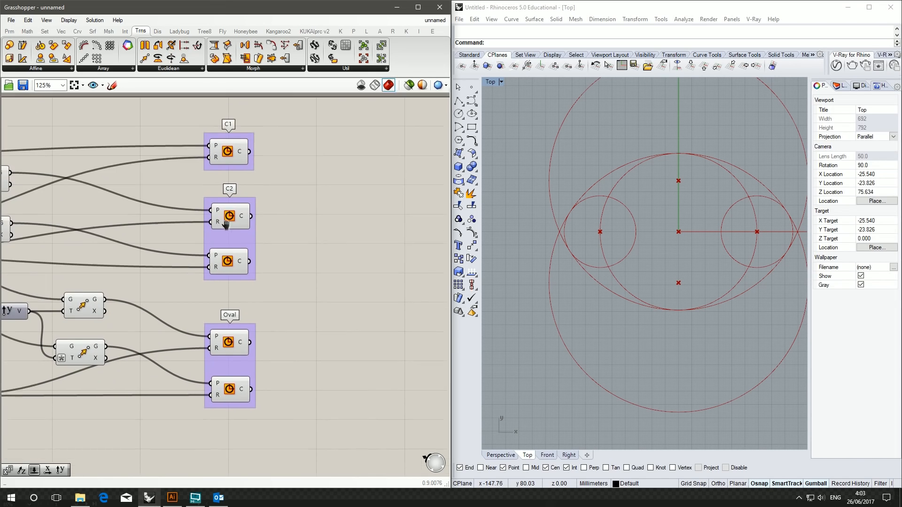
right_click_drag(382, 263, 242, 300)
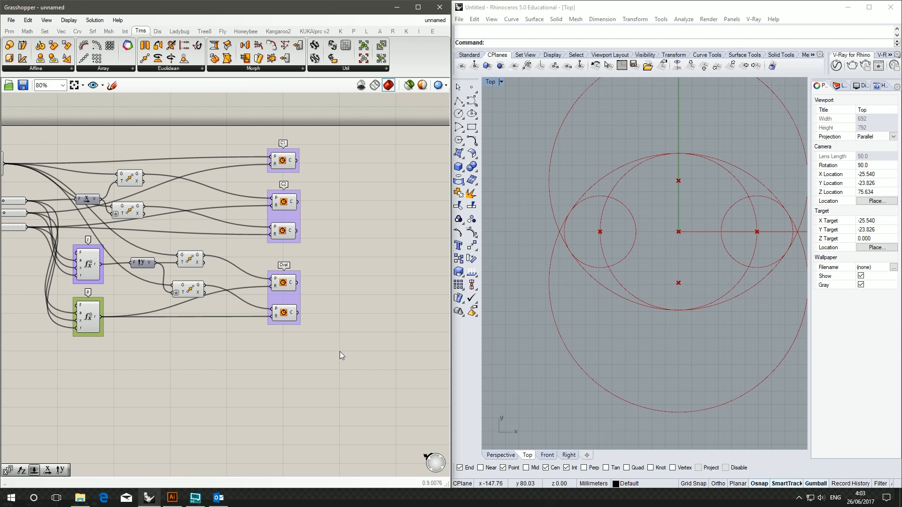
left_click(288, 319)
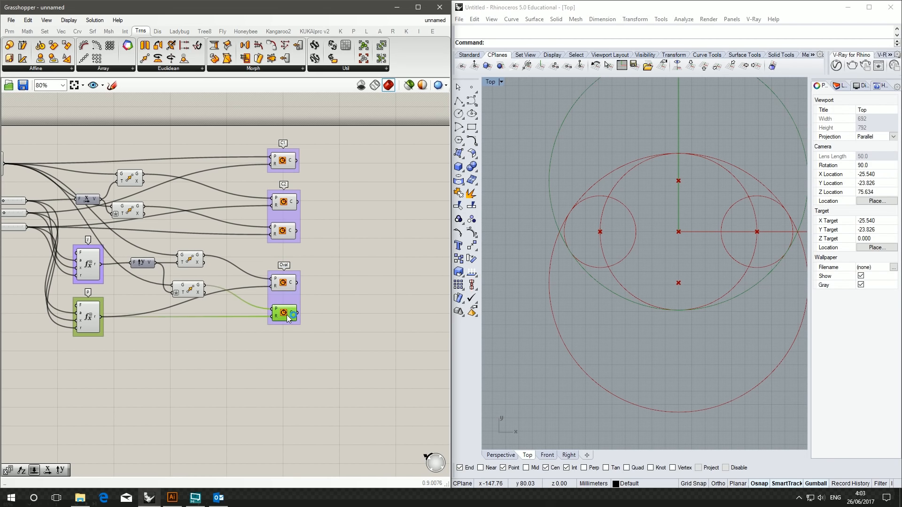
left_click(288, 233)
left_click_drag(288, 234, 288, 244)
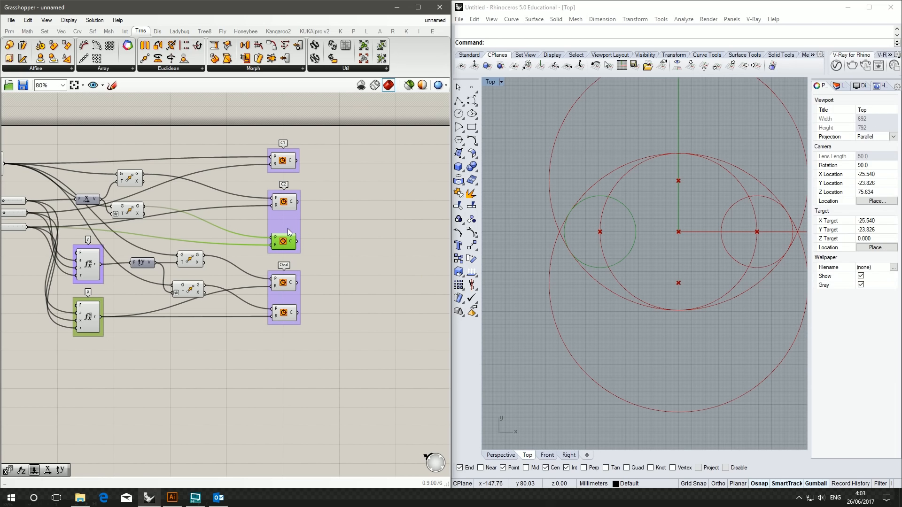
left_click(291, 203)
left_click(287, 161)
left_click_drag(318, 186, 225, 136)
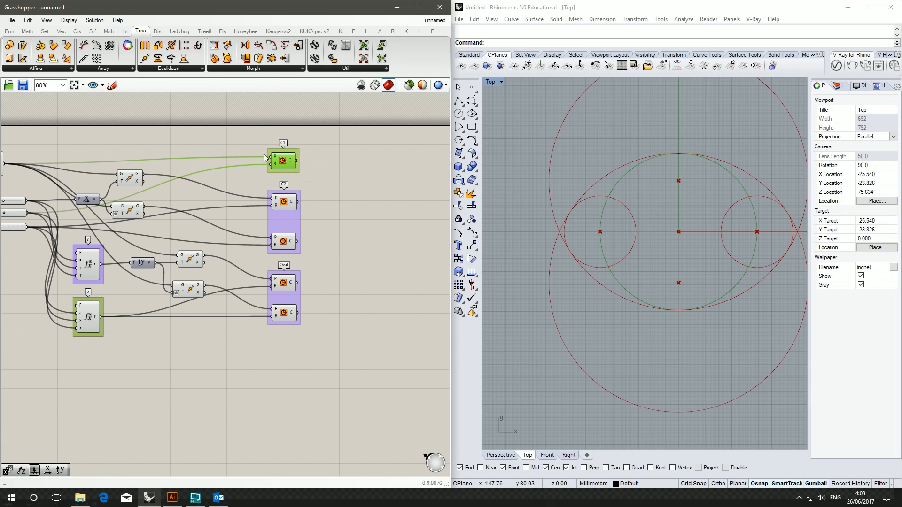
left_click_drag(287, 165, 240, 154)
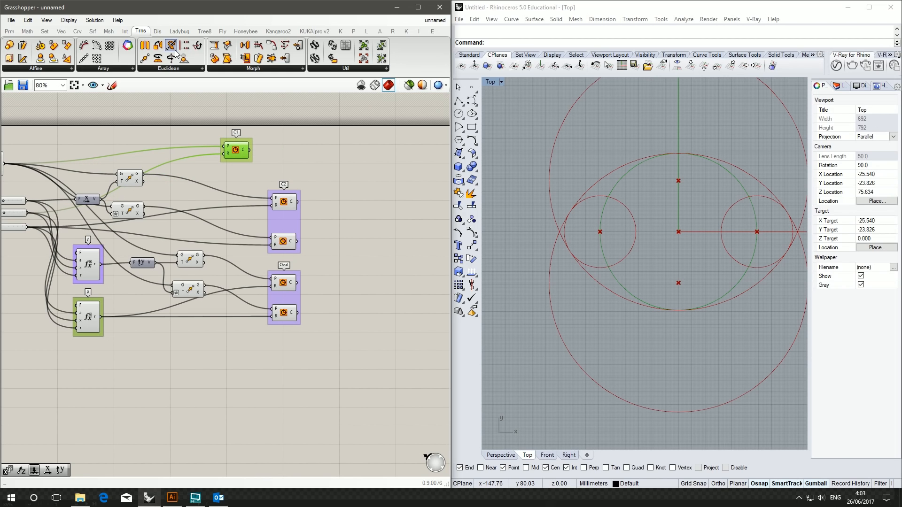
Add a Curve | Curve intersection component to the right of the C2 group
right_click_drag(336, 167, 247, 158)
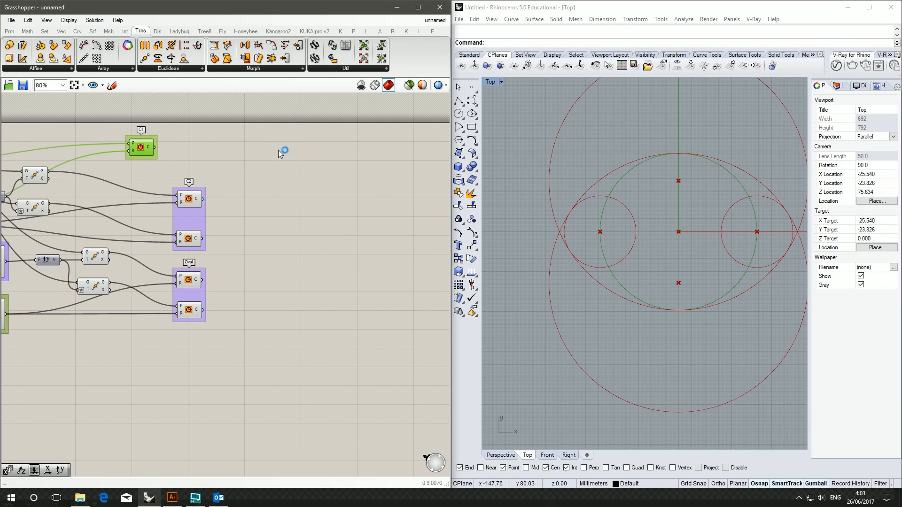
right_click_drag(283, 243, 235, 234)
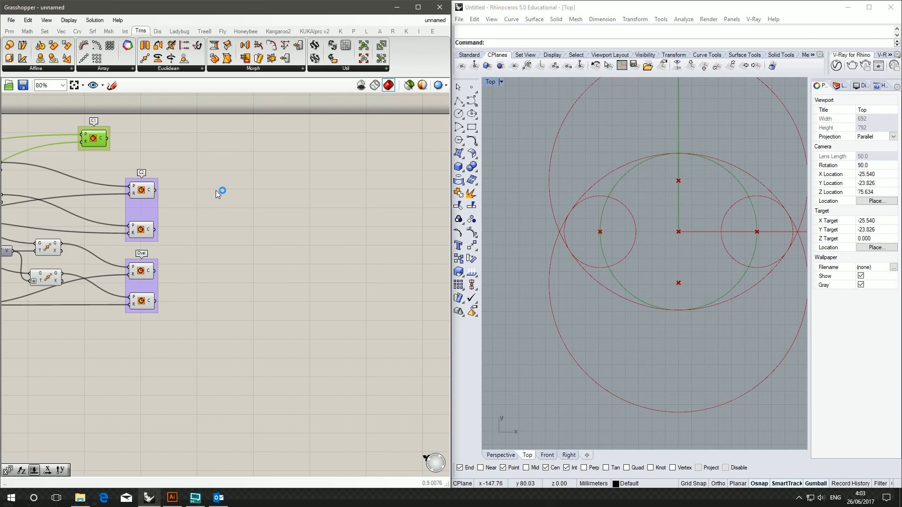
left_click(125, 31)
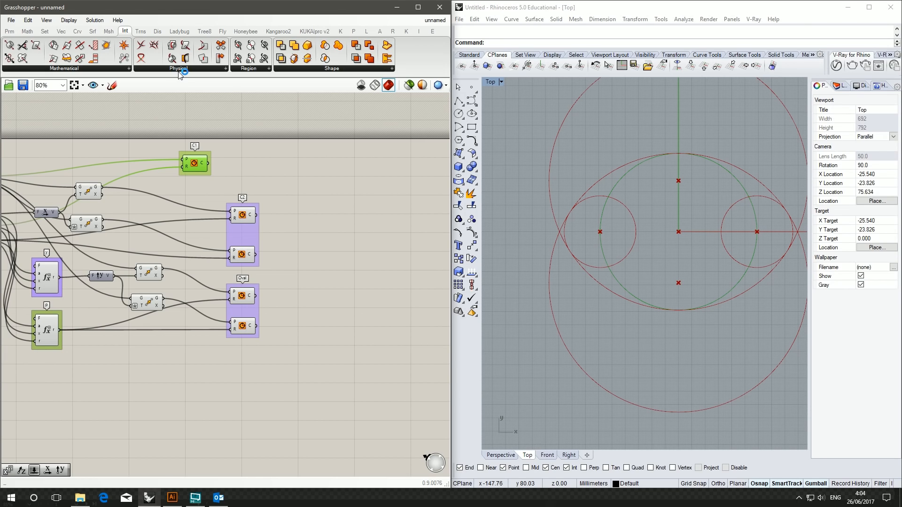
left_click(185, 69)
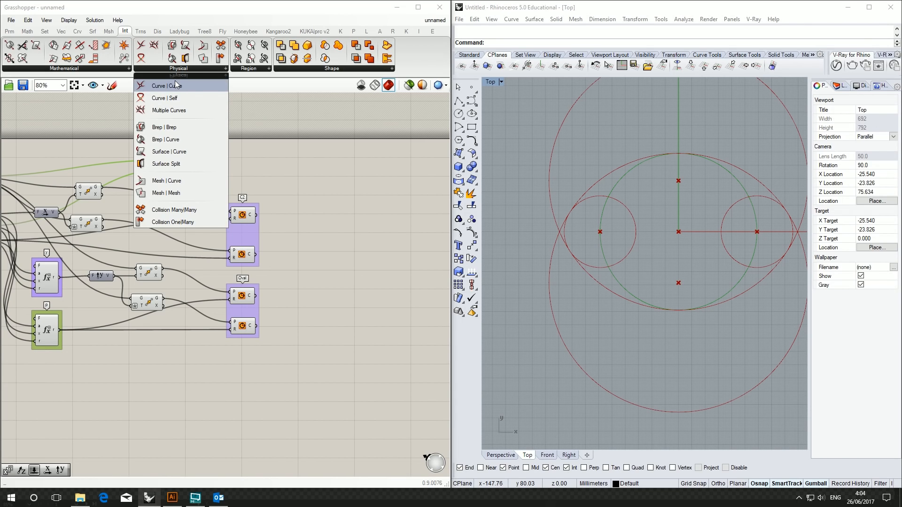
left_click_drag(176, 86, 371, 172)
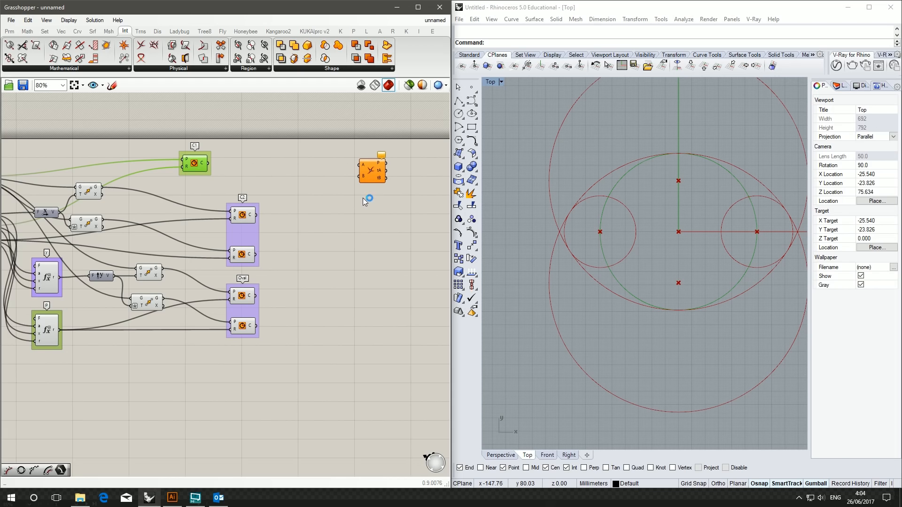
right_click_drag(346, 204, 297, 201)
left_click_drag(328, 174, 300, 206)
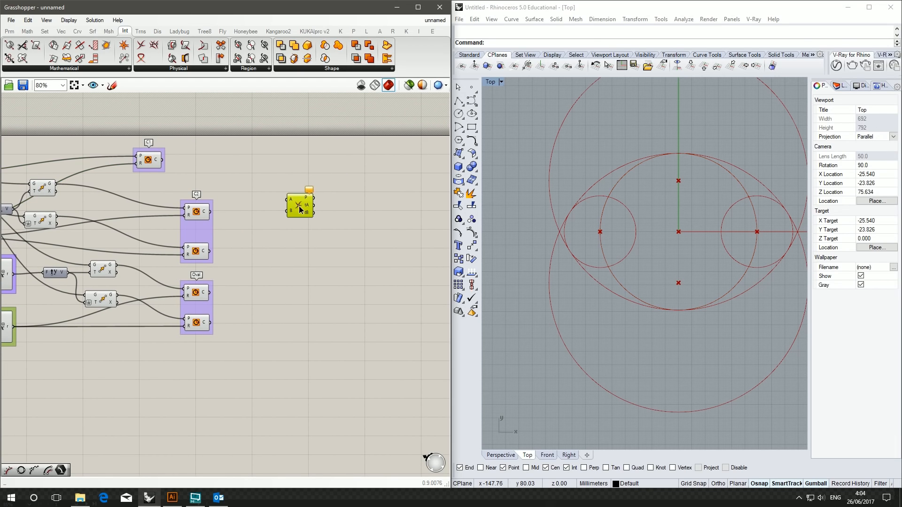
Duplicate the Curve | Curve component three times and stack all four in a column beside the circle groups
key("ctrl+v")
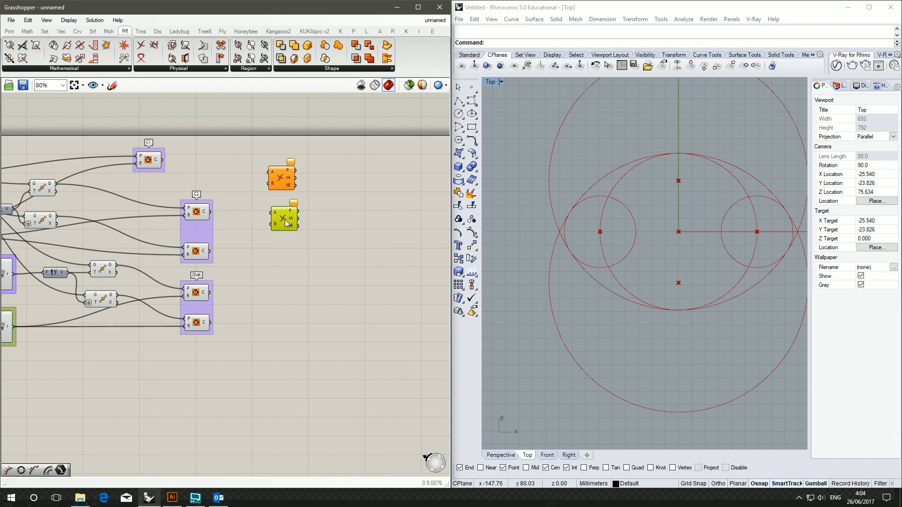
key("ctrl+v")
key("ctrl+v")
left_click(329, 369)
right_click_drag(333, 335, 396, 307)
scroll(378, 295, "up", 1)
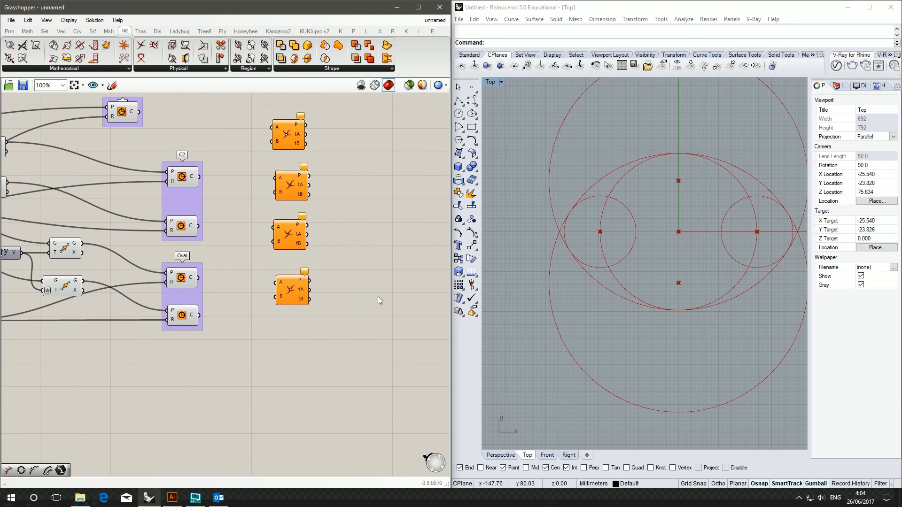
left_click_drag(291, 295, 289, 298)
left_click(246, 317)
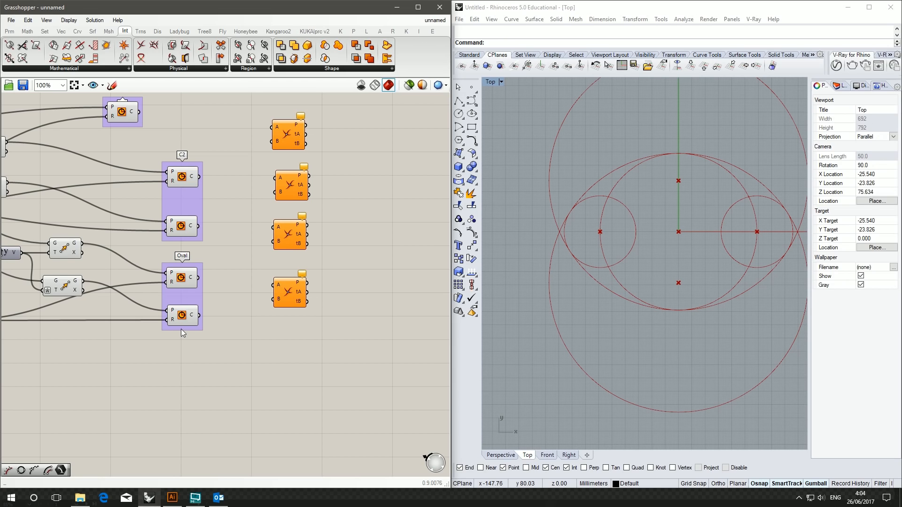
Connect the lower C2 circle to input A and the lower Oval circle to input B of the lowest Curve | Curve component
left_click(187, 318)
left_click_drag(199, 315, 274, 299)
left_click(291, 299)
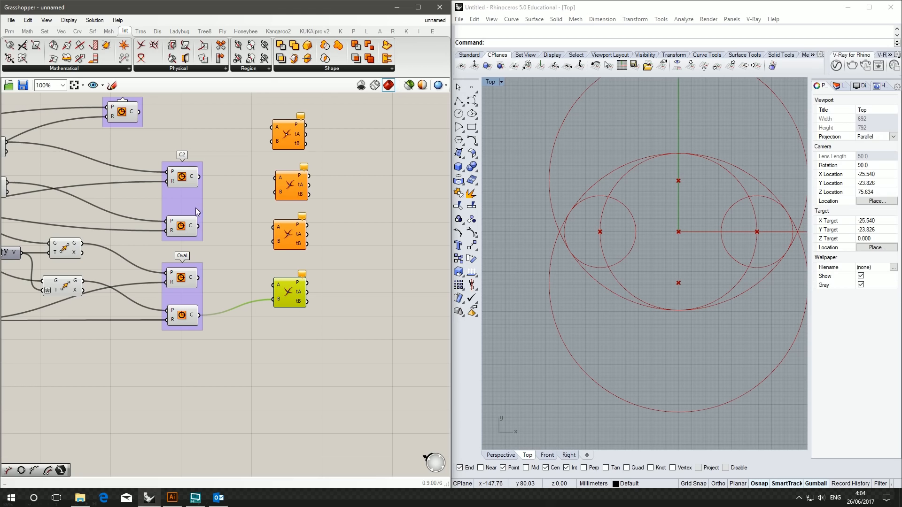
left_click_drag(198, 227, 265, 288)
left_click_drag(199, 226, 274, 286)
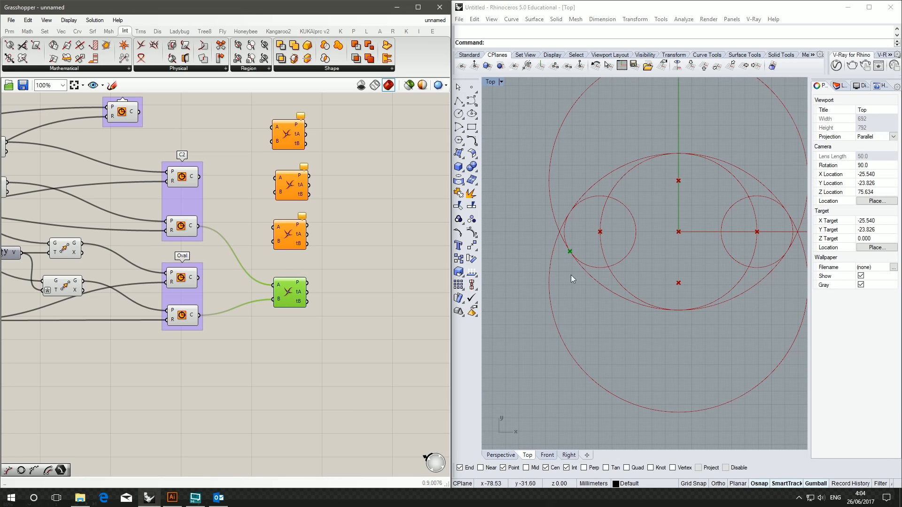
Wire the upper C2 circle to A and the lower Oval circle to B of the third Curve | Curve component
right_click_drag(348, 280, 329, 294)
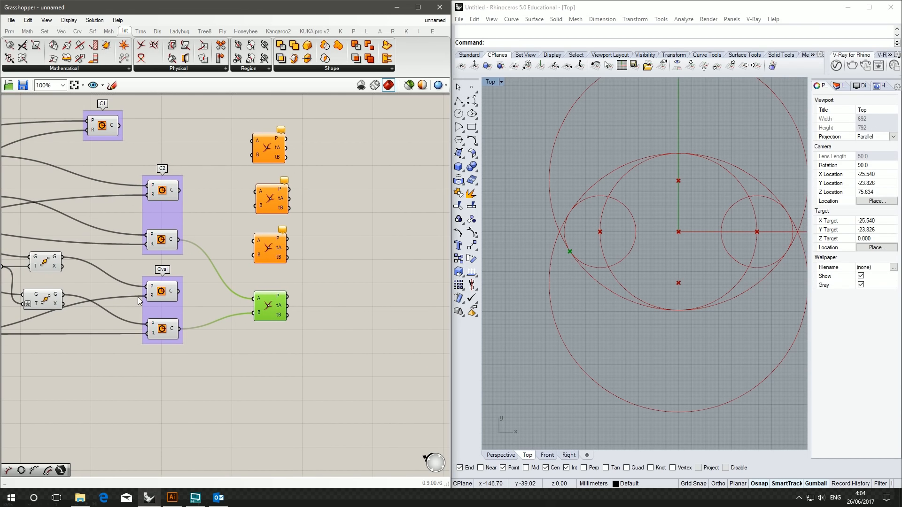
left_click_drag(180, 329, 262, 261)
left_click_drag(179, 190, 250, 241)
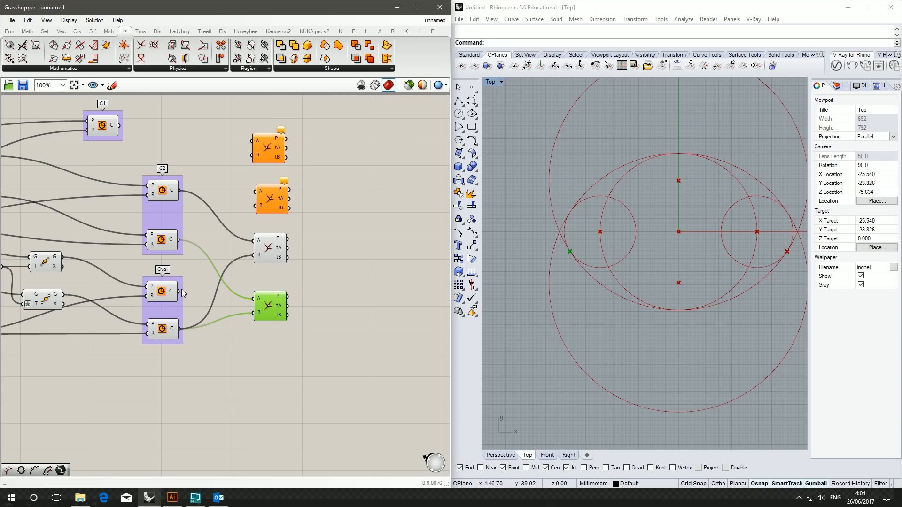
Wire the upper Oval circle to B of the first two Curve | Curve components, with the upper C2 circle feeding A of the first and the lower C2 circle A of the second
left_click_drag(180, 291, 250, 210)
left_click_drag(180, 291, 254, 156)
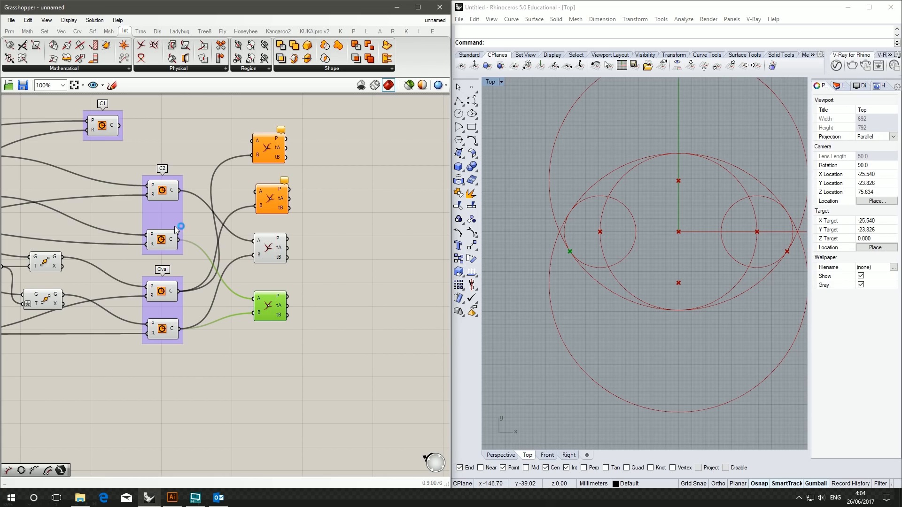
left_click_drag(179, 240, 257, 192)
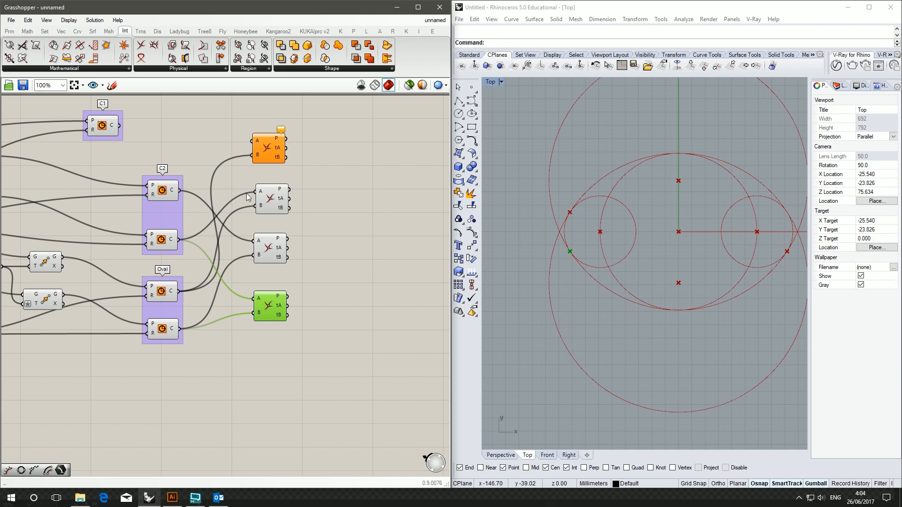
left_click_drag(177, 190, 255, 146)
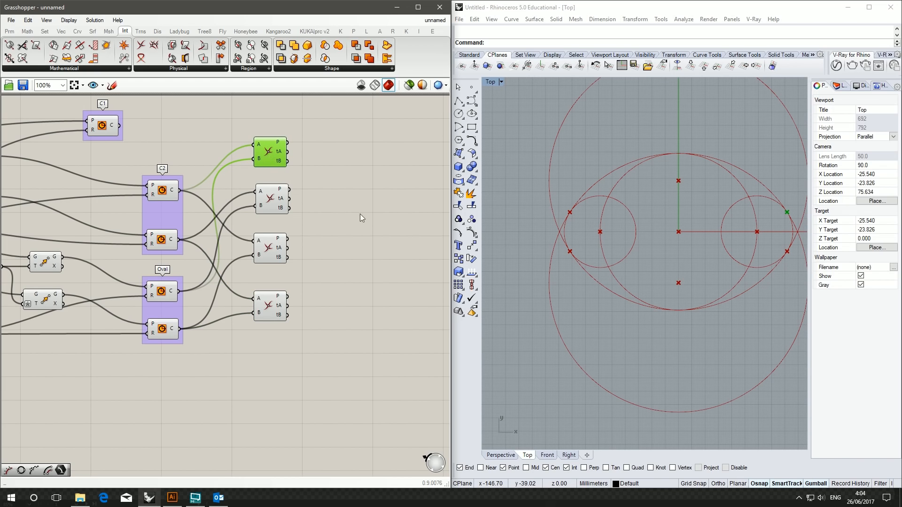
Align the four Curve | Curve components in an evenly spaced column beside the C2 and Oval groups
right_click_drag(341, 200, 315, 193)
left_click_drag(304, 106, 230, 360)
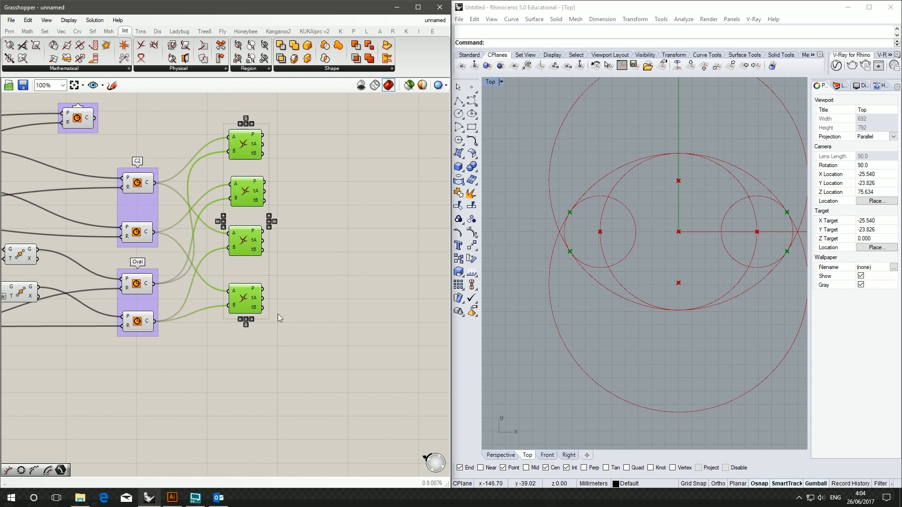
middle_click(246, 241)
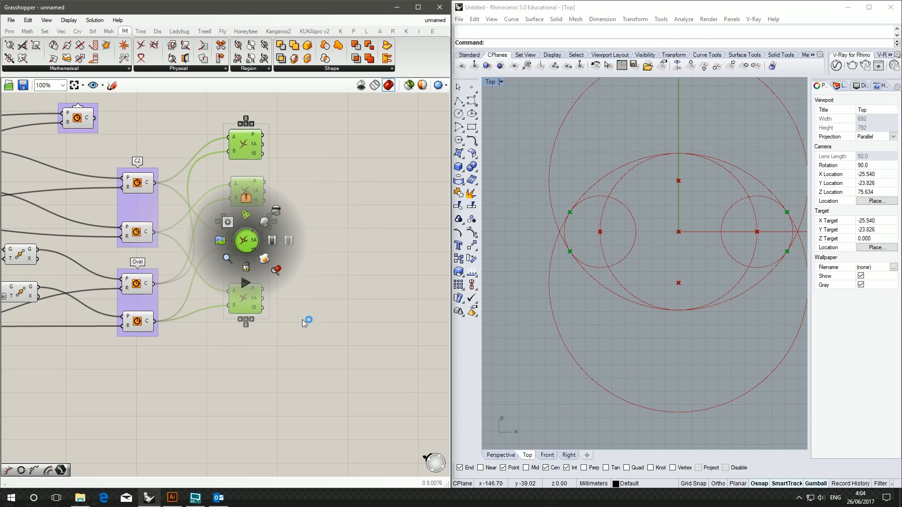
left_click(245, 325)
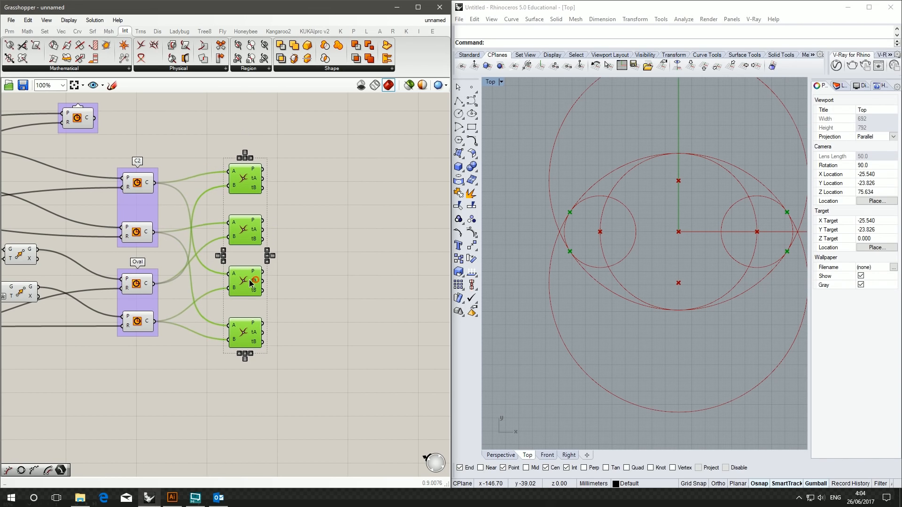
left_click(289, 254)
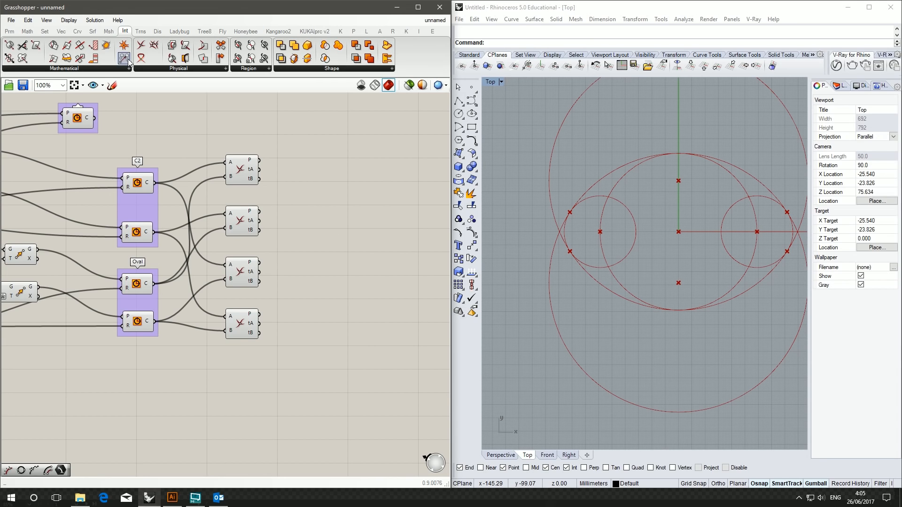
Add a Shatter component to the right of the Curve | Curve components
left_click(77, 31)
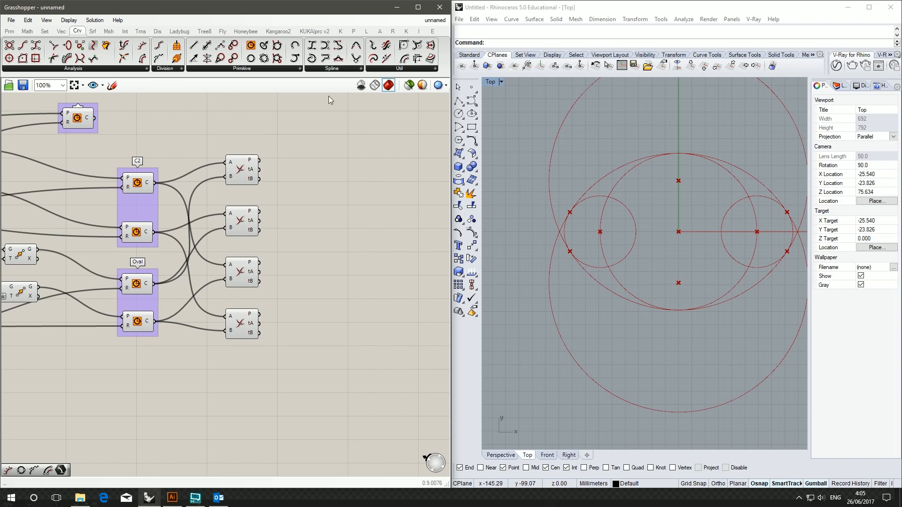
left_click_drag(159, 58, 310, 147)
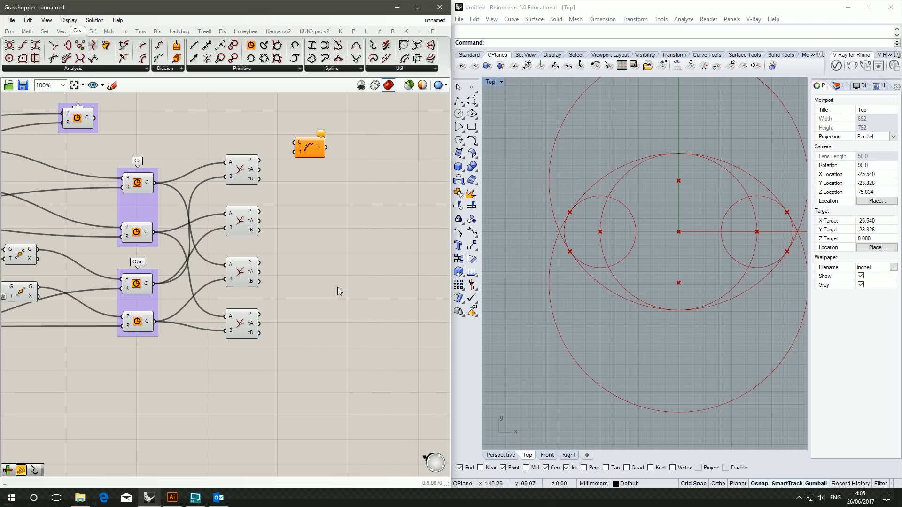
right_click_drag(337, 198, 288, 177)
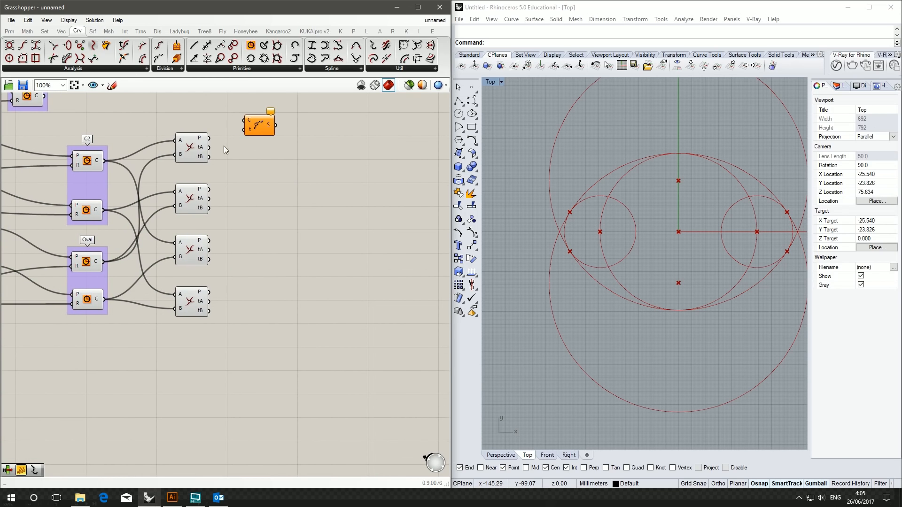
Duplicate the Shatter component to make four and distribute them evenly in a column beside the intersection components
left_click_drag(263, 121, 266, 238)
left_click_drag(287, 285, 248, 107)
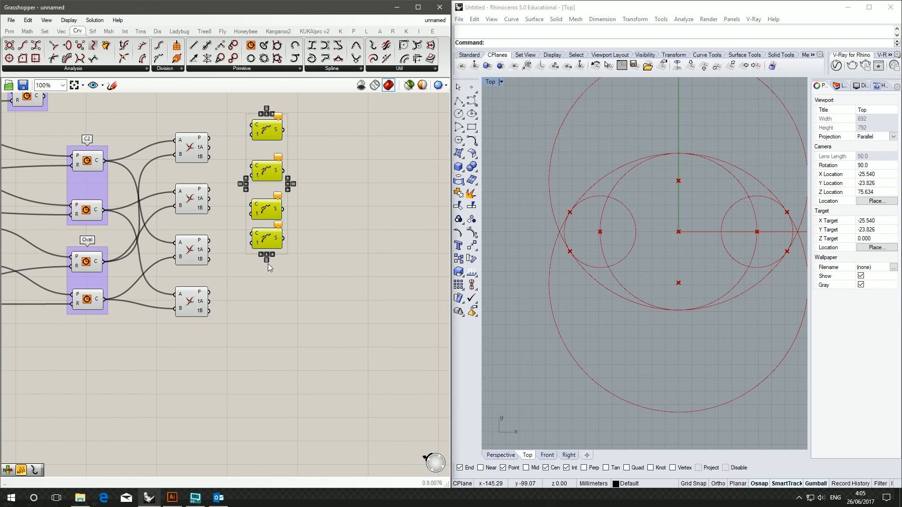
left_click(267, 260)
left_click_drag(263, 247, 275, 281)
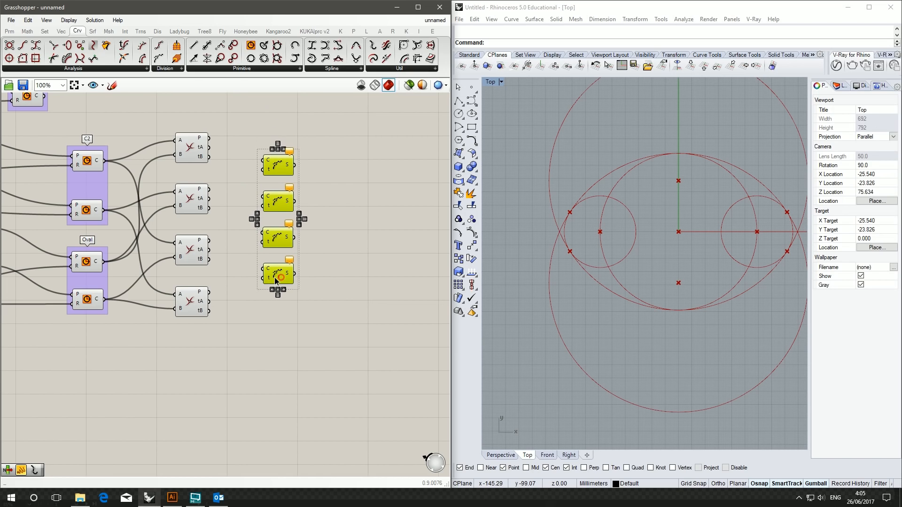
left_click(303, 284)
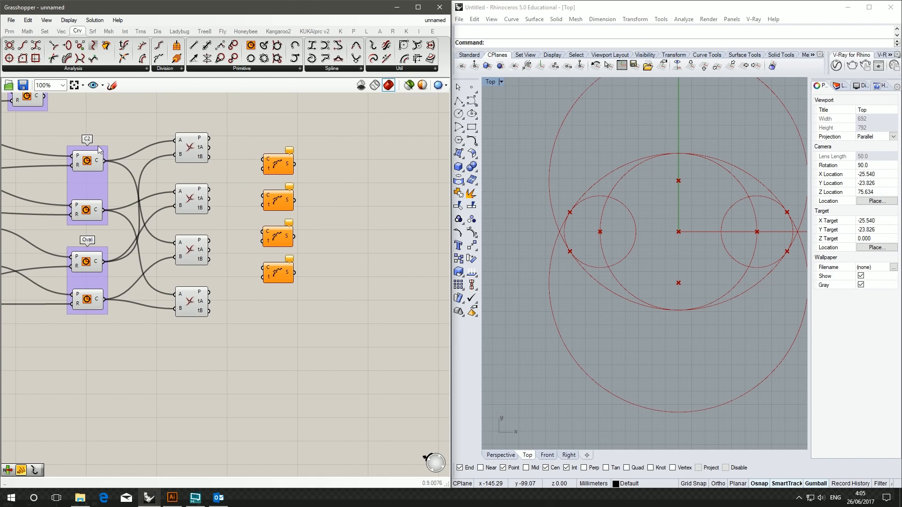
Wire the upper C2 circle to C of the first Shatter, with tA of the first and tB of the second Curve | Curve component feeding t
left_click_drag(106, 160, 264, 161)
left_click(280, 167)
left_click(187, 150)
left_click(122, 190)
left_click_drag(188, 150, 195, 136)
left_click_drag(195, 213, 262, 168)
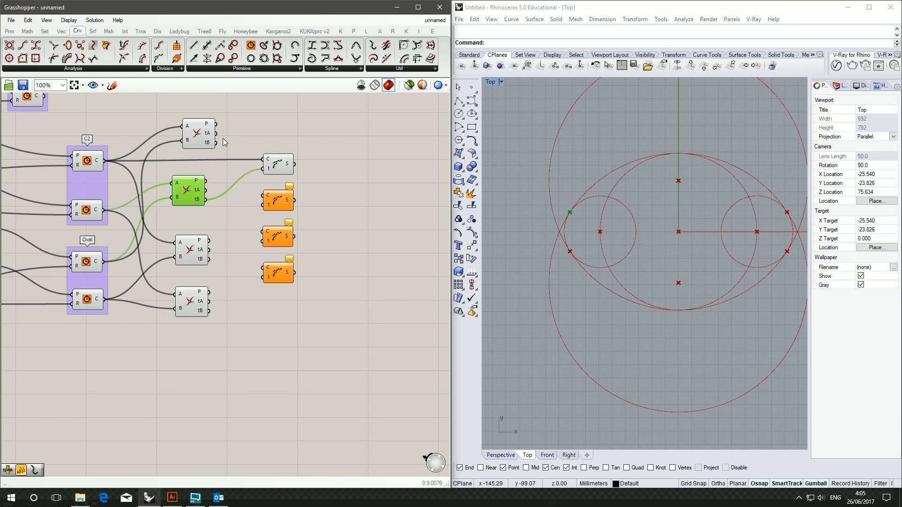
left_click_drag(216, 133, 256, 175)
mouse_move(258, 176)
left_mouse_down("ctrl")
mouse_move(216, 142)
mouse_move(263, 168)
left_mouse_up("ctrl")
left_click(278, 164)
Turn off the preview of the circles in the C2 and Oval groups, and select the first Shatter to inspect its result
right_click_drag(197, 199, 416, 236)
left_click_drag(359, 360, 292, 166)
middle_click(291, 166)
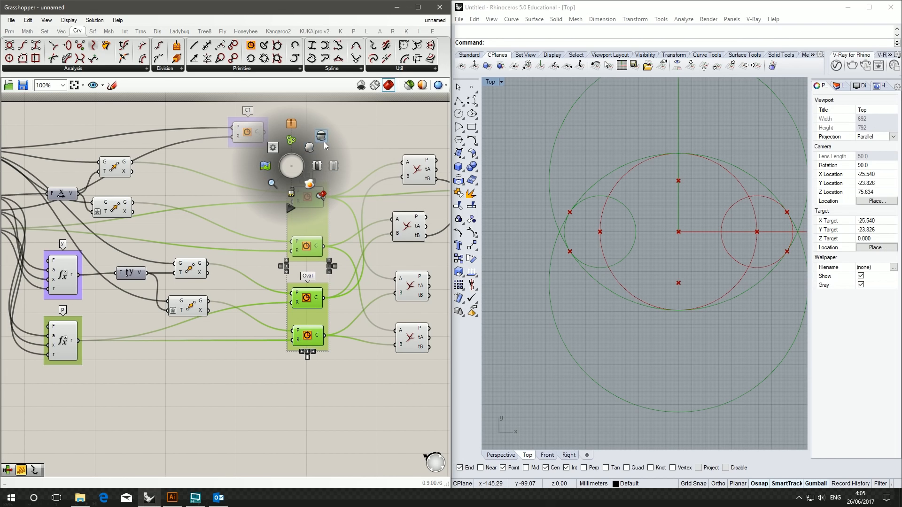
left_click(321, 137)
right_click_drag(349, 148, 181, 133)
left_click(396, 197)
left_click(332, 181)
right_click_drag(278, 157, 331, 144)
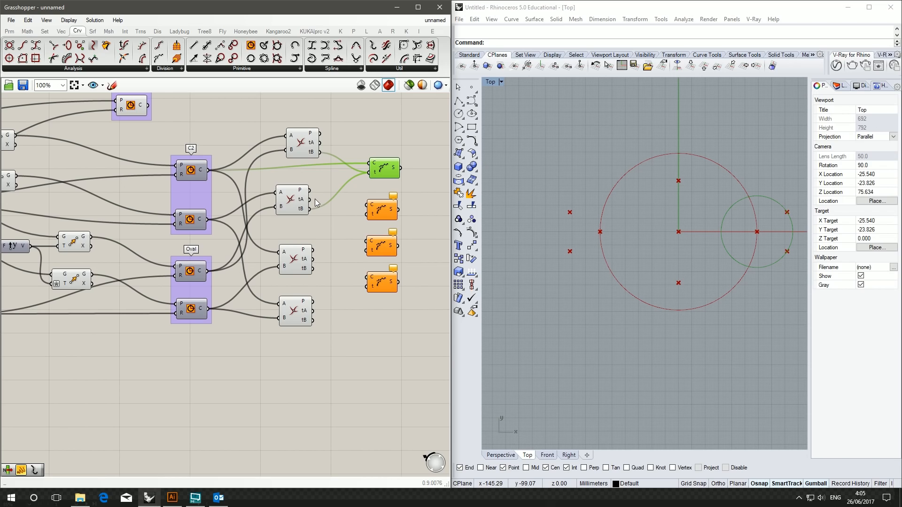
Move the first Shatter slightly up and rewire its t input from tA of the first and tB of the second Curve | Curve component
left_click_drag(313, 203, 365, 174)
left_click_drag(323, 144, 363, 177, "shift")
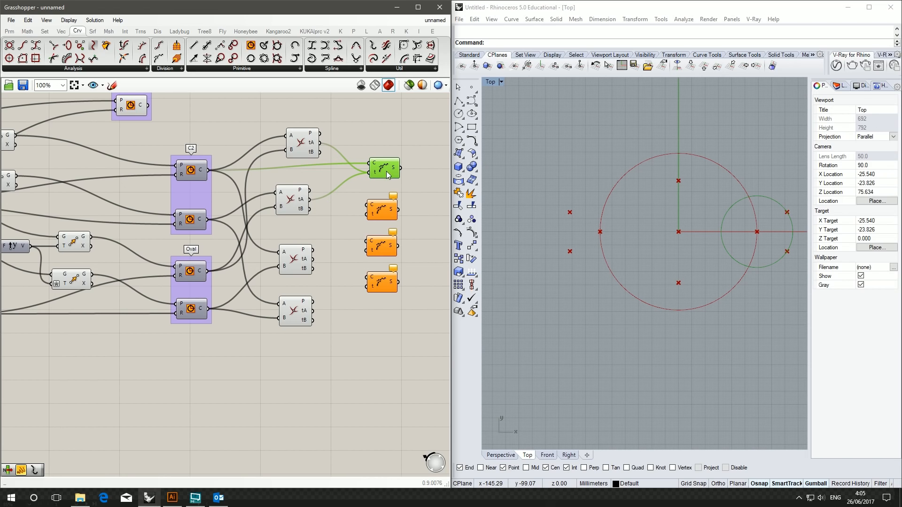
left_click(372, 128)
left_click_drag(379, 170, 373, 158)
left_click(382, 183)
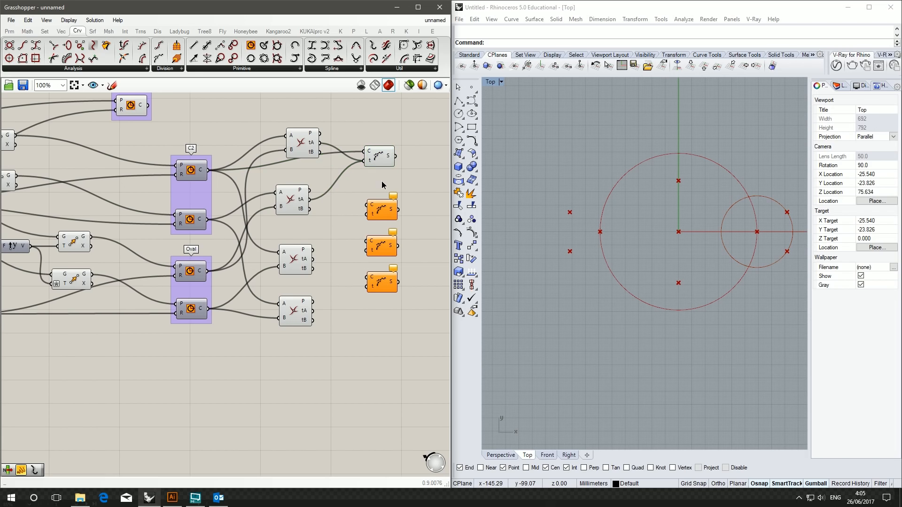
left_click_drag(310, 208, 366, 161)
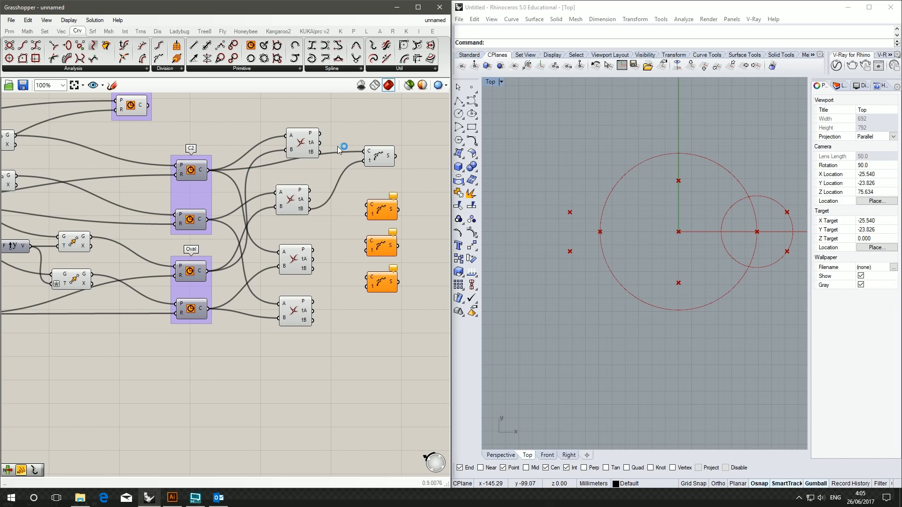
left_click_drag(321, 143, 373, 167)
left_click(377, 154)
left_click(365, 184)
left_click(378, 160)
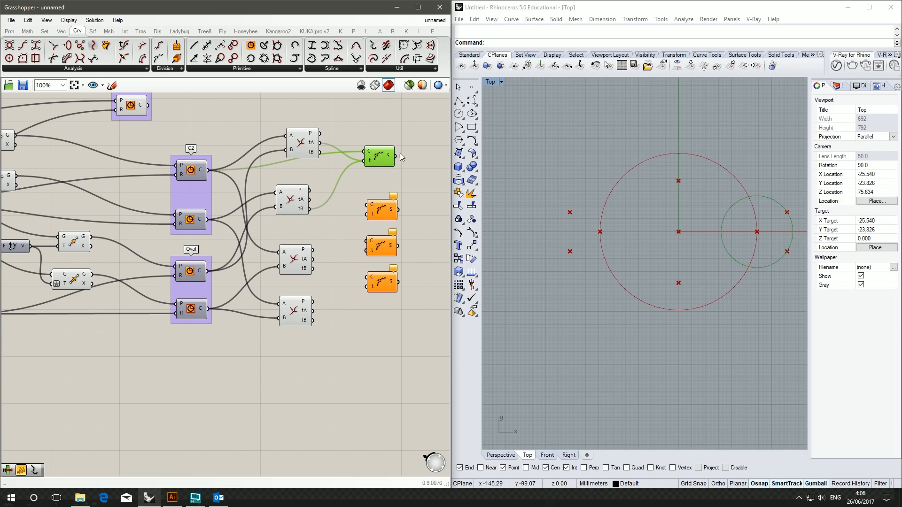
Add a panel beside the first Shatter to display its S output
right_click_drag(378, 160, 338, 184)
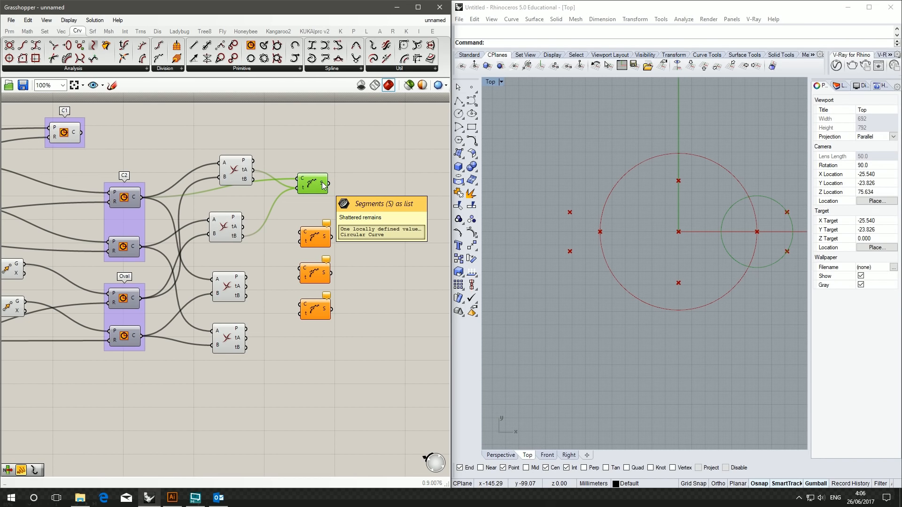
double_click(353, 171)
type("//")
key("Return")
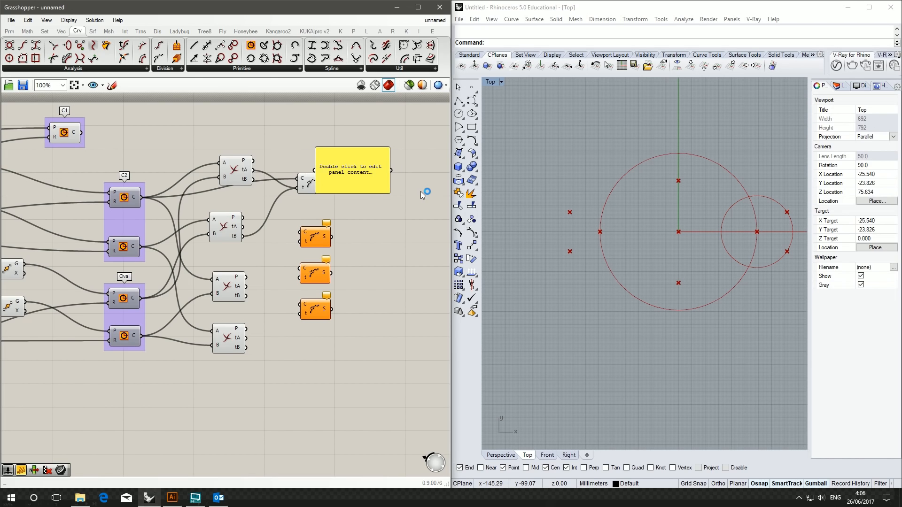
left_click_drag(376, 170, 342, 184)
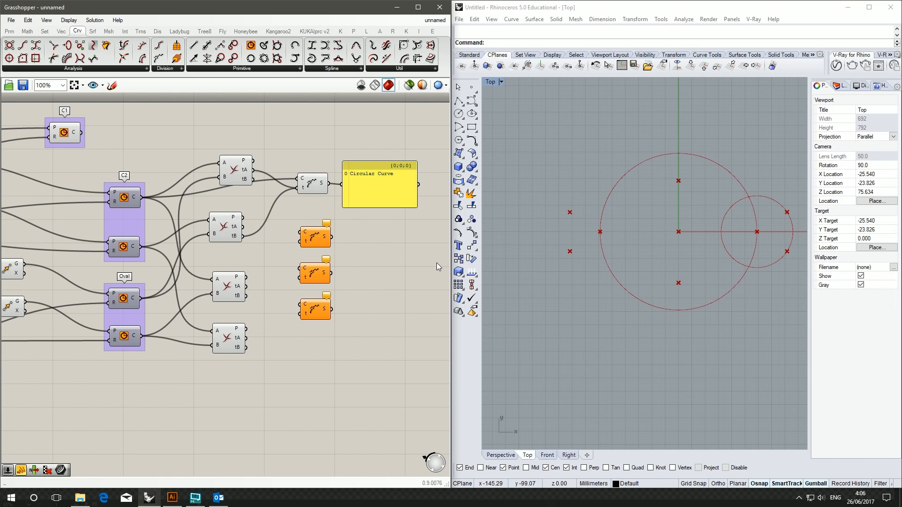
Check which circles and intersection points belong to the first two Curve | Curve components, nudging them to trace their wires
left_click_drag(247, 164, 235, 168)
left_click(162, 241)
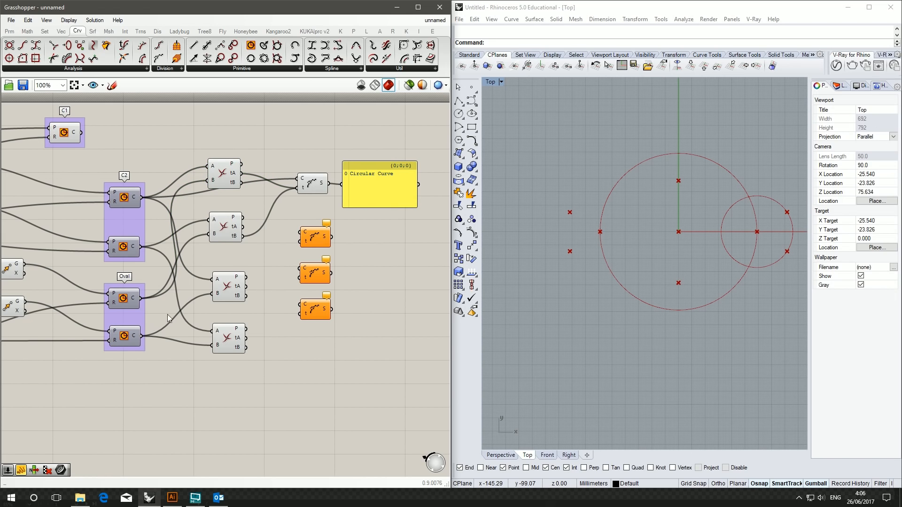
mouse_move(224, 238)
left_mouse_down()
mouse_move(236, 228)
mouse_move(226, 230)
left_mouse_up()
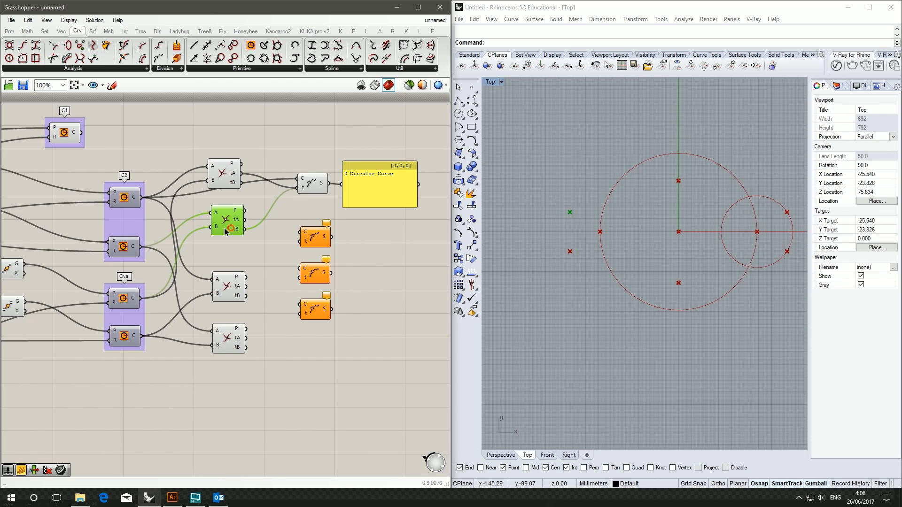
left_click_drag(129, 300, 127, 300)
left_click(225, 223)
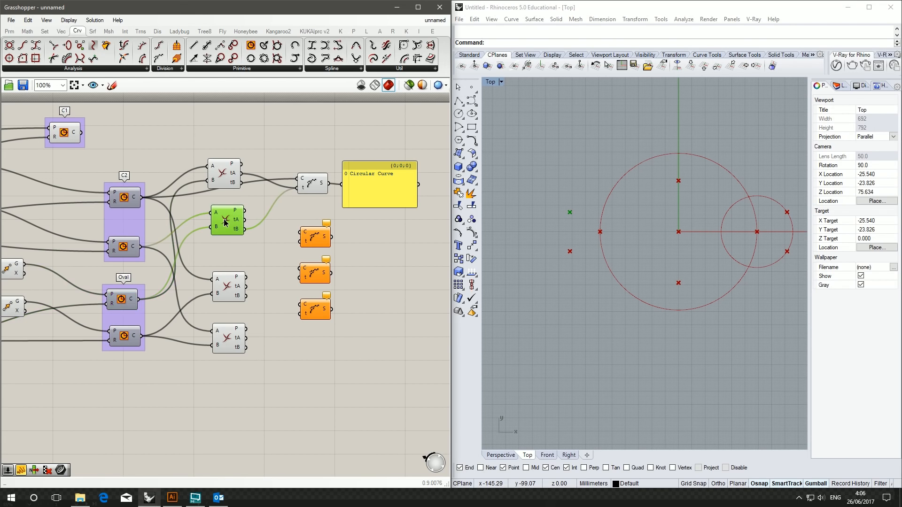
left_click_drag(225, 222, 224, 231)
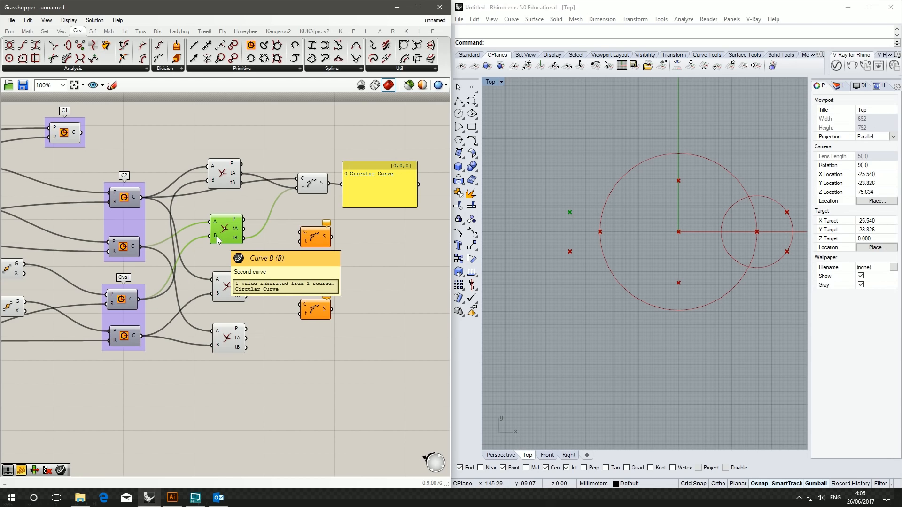
left_click(233, 181)
left_click_drag(233, 181, 233, 175)
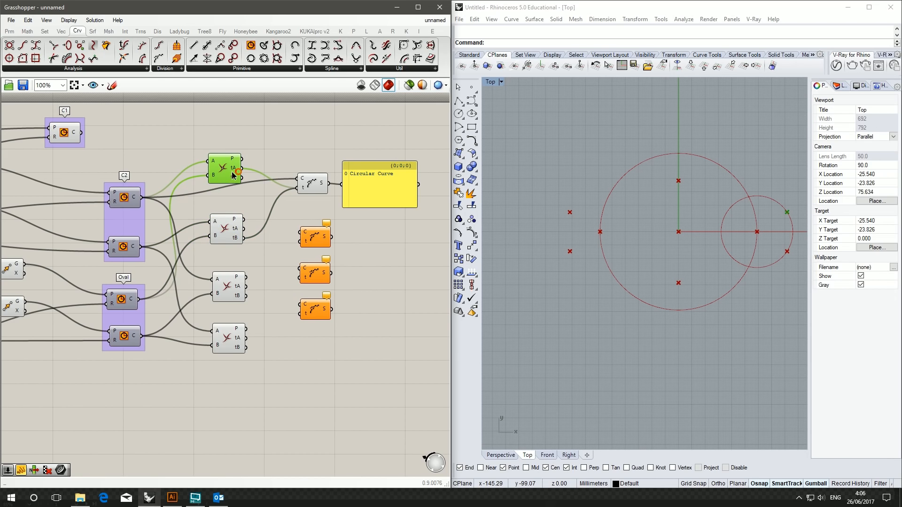
left_click(228, 227)
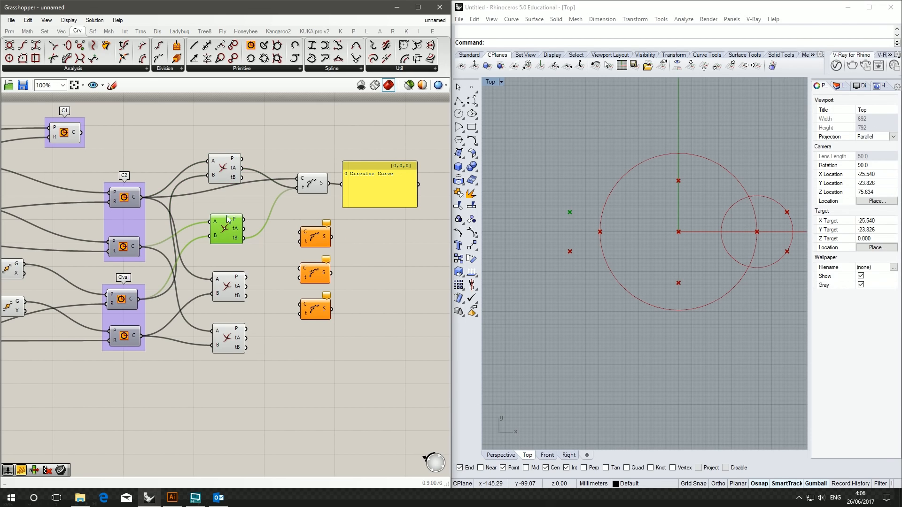
Swap the second and third Curve | Curve components so the two fed by the upper C2 circle sit together
left_click_drag(227, 233, 201, 320)
left_click_drag(225, 286, 220, 215)
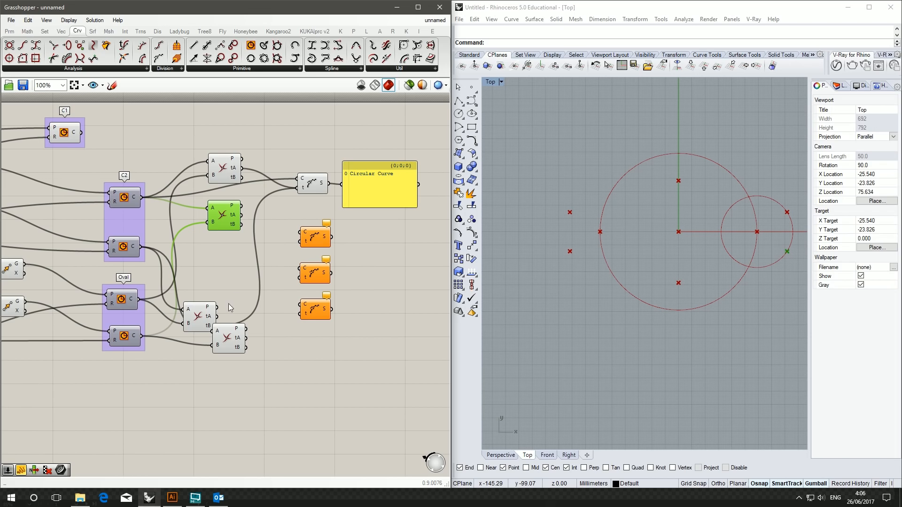
left_click_drag(211, 313, 239, 281)
left_click(217, 252)
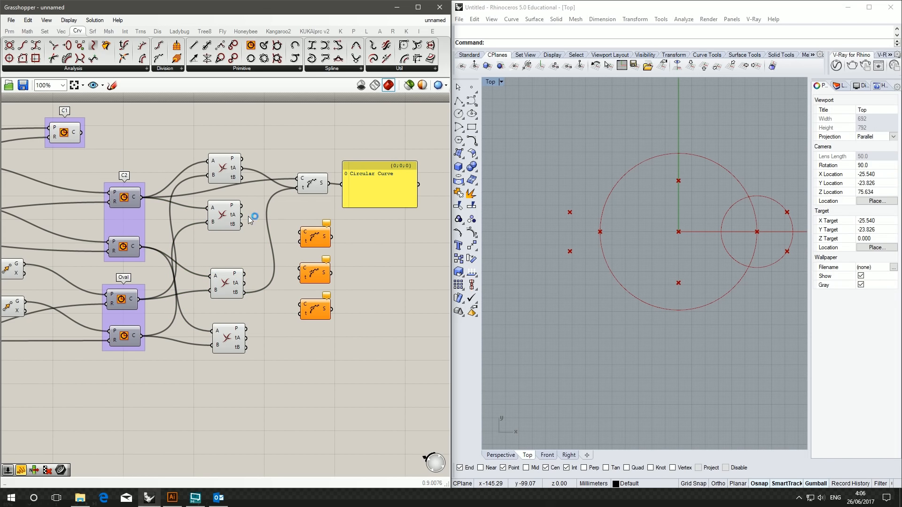
Replace the t wires of the first Shatter with tA from each of the upper two Curve | Curve components
left_click_drag(241, 225, 291, 191)
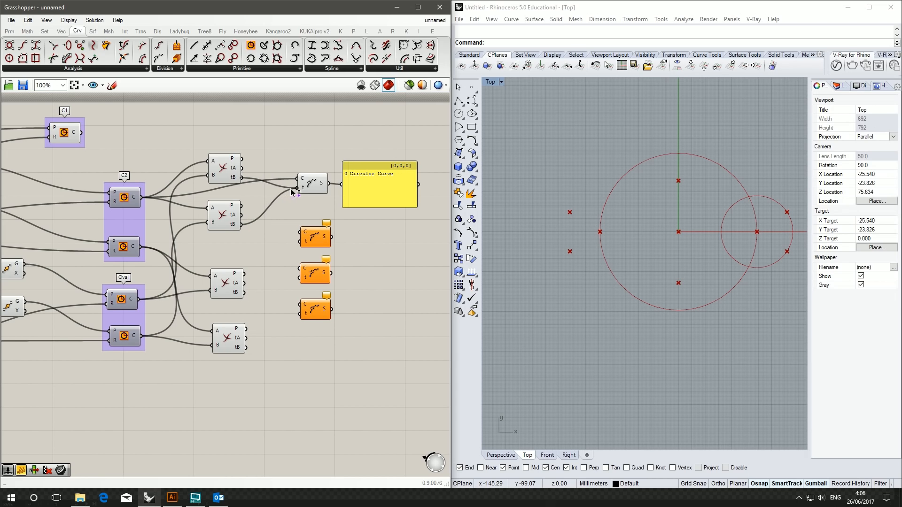
left_click(310, 189)
left_click(397, 185)
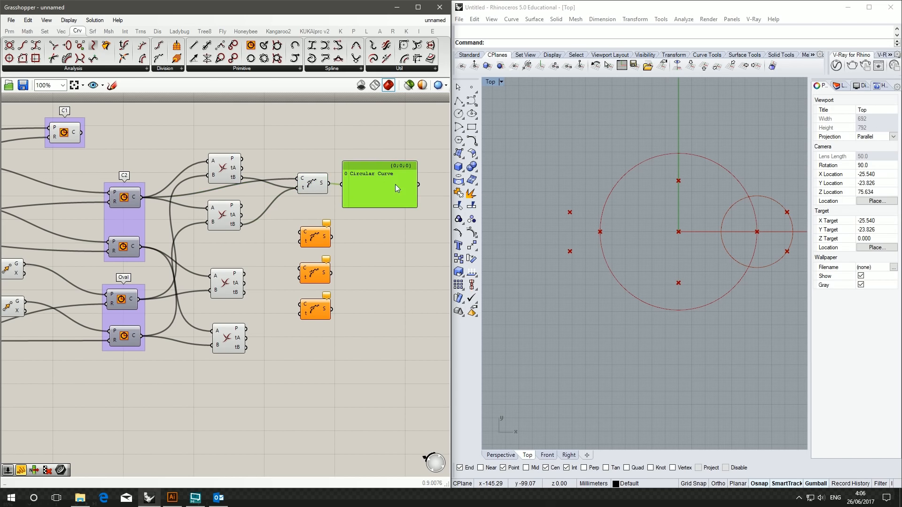
left_click(315, 183)
left_click_drag(239, 167, 297, 189)
left_click_drag(241, 215, 297, 188, "shift")
left_click(300, 130)
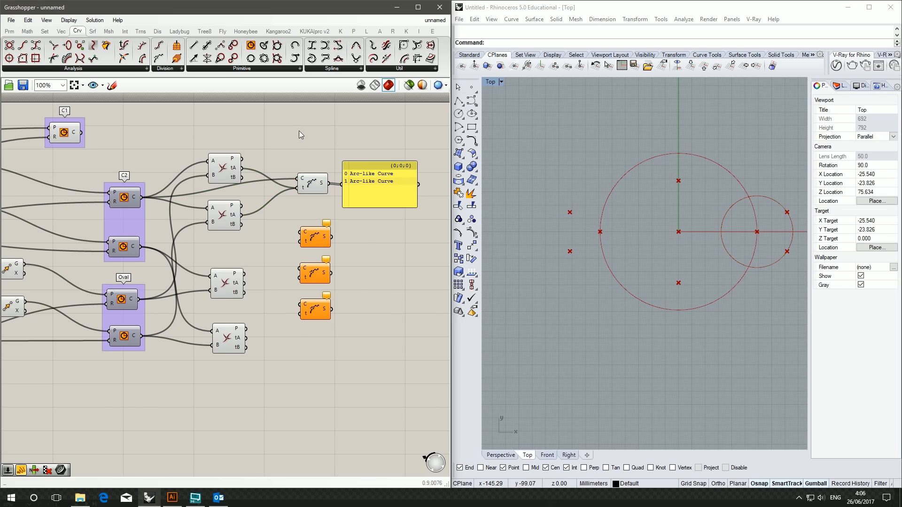
Examine the panel's segment list and which intersection point each of the four Curve | Curve components produces
left_click(364, 188)
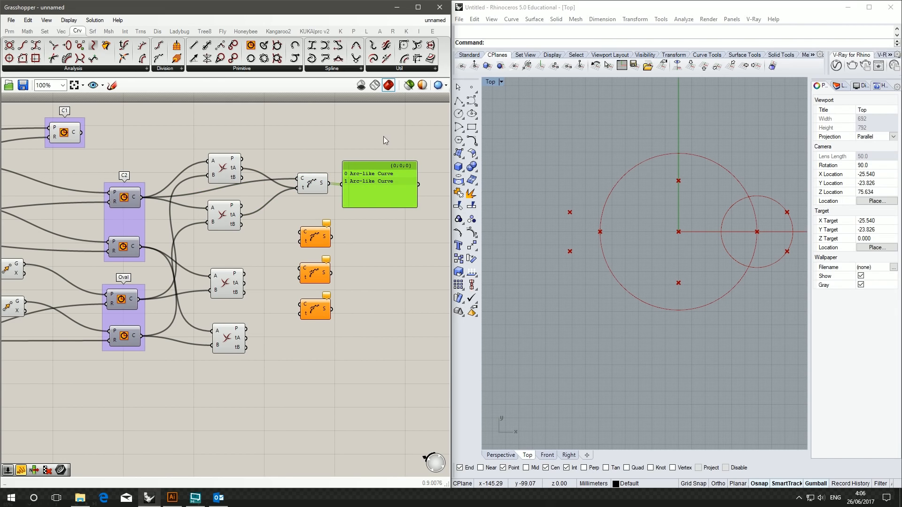
left_click(213, 229)
left_click(235, 166)
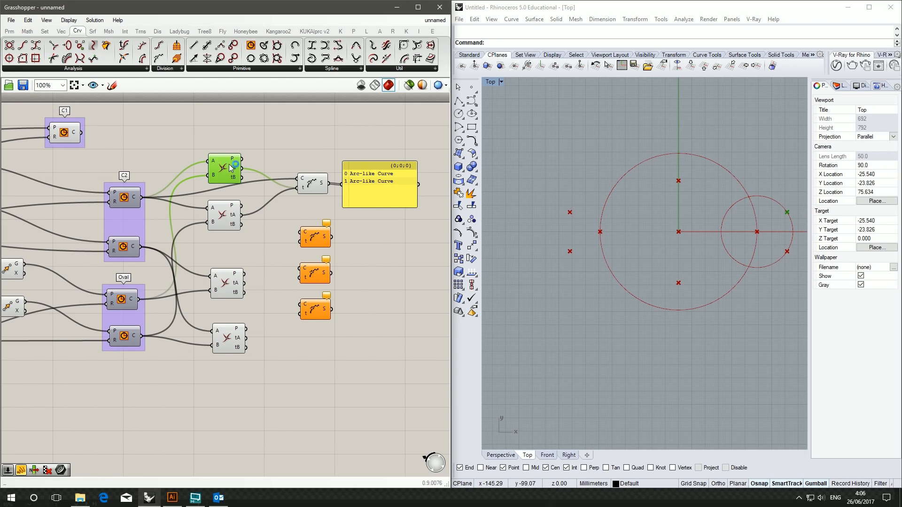
left_click(230, 207)
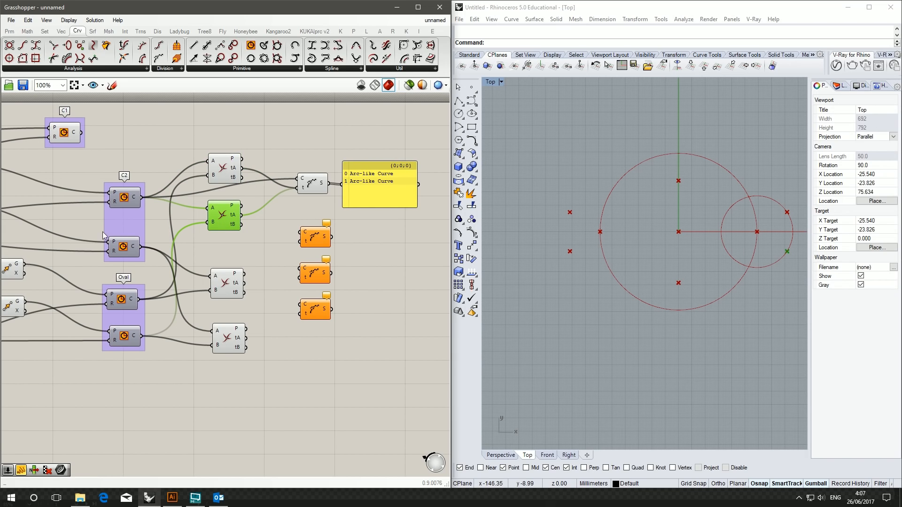
left_click(227, 282)
left_click(237, 338)
left_click(233, 287)
left_click(233, 338)
left_click(230, 281)
left_click(235, 333)
left_click(230, 281)
left_click(234, 334)
left_click(230, 291)
Wire the upper C2 circle to C of the second Shatter and move that component up closer to the first
left_click(314, 236)
mouse_move(141, 198)
left_mouse_down()
mouse_move(282, 209)
mouse_move(306, 248)
mouse_move(255, 234)
left_mouse_up()
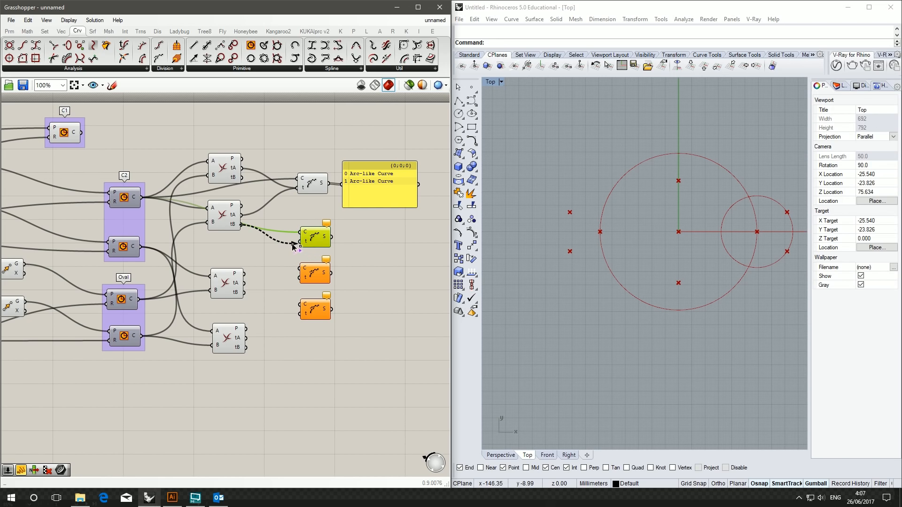
left_click_drag(320, 243, 322, 233)
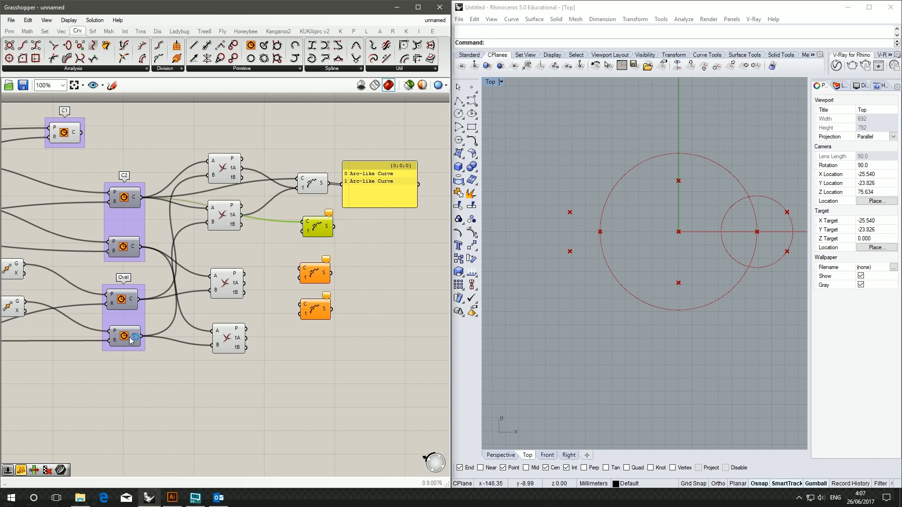
Preview the lower Oval circle temporarily to identify which large circle it draws
left_click(120, 340)
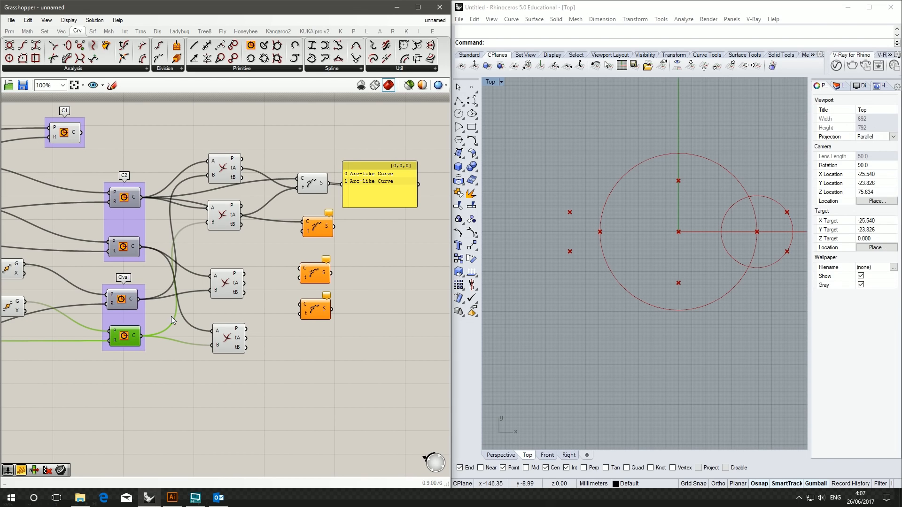
right_click(126, 325)
left_click(152, 346)
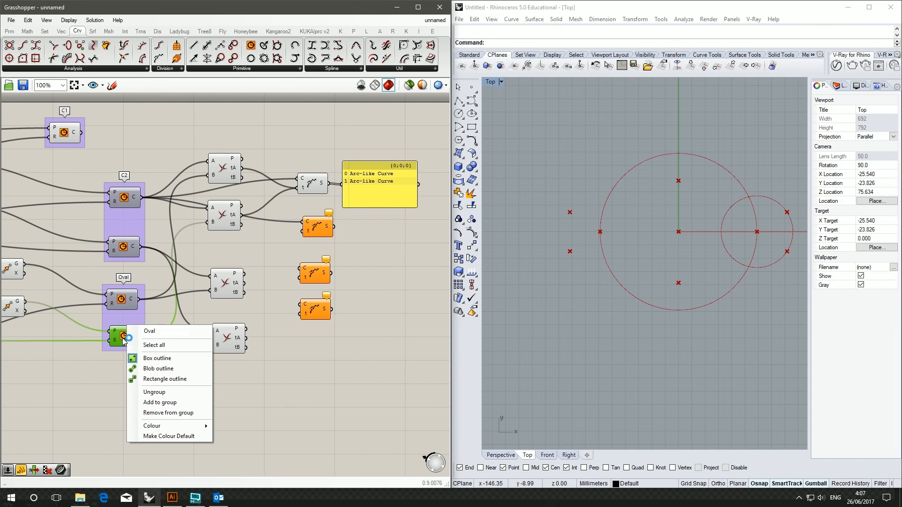
key("space")
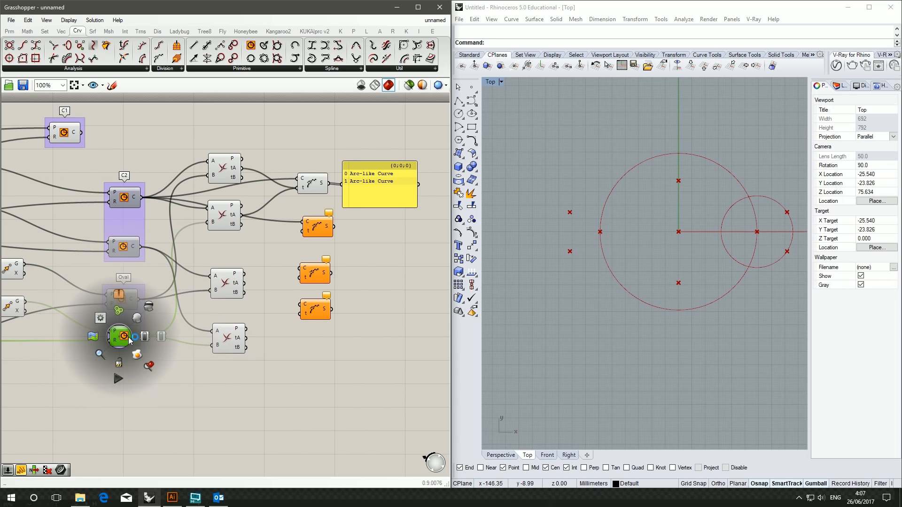
left_click(148, 317)
key("space")
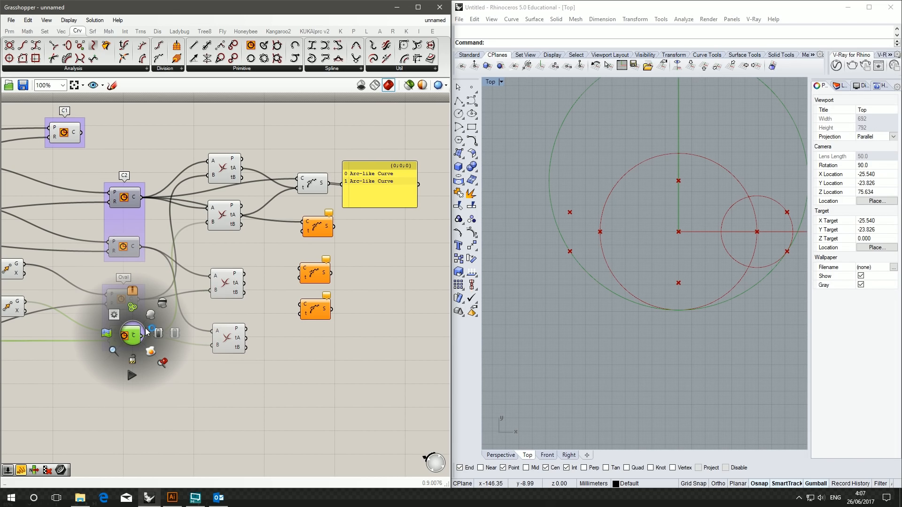
left_click(133, 310)
left_click(138, 304)
Wire the upper Oval circle to C of the second Shatter and tB of the upper two Curve | Curve components to its t
left_click_drag(139, 303, 303, 222)
left_click(316, 229)
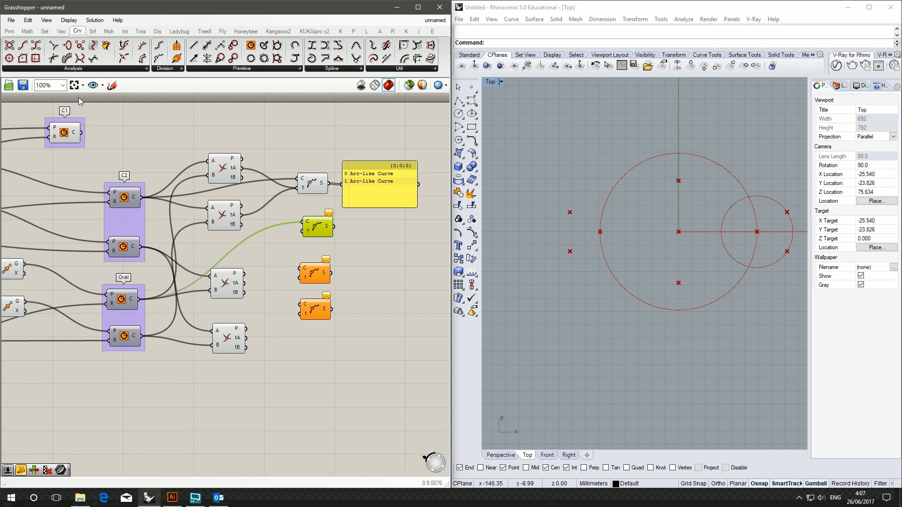
left_click_drag(241, 225, 303, 231)
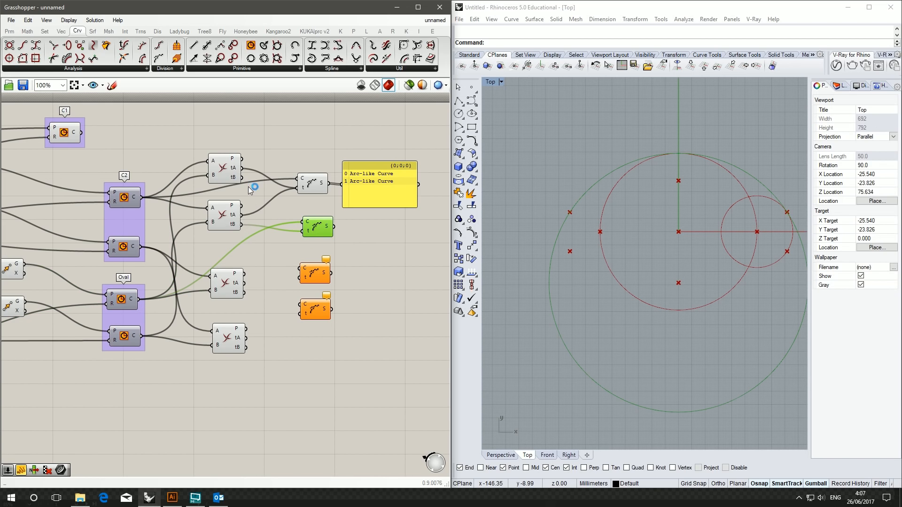
left_click_drag(244, 181, 296, 233)
Switch the panel's source to S of the second Shatter and place the panel farther away from the components
left_click_drag(338, 226, 406, 214)
left_click(378, 223)
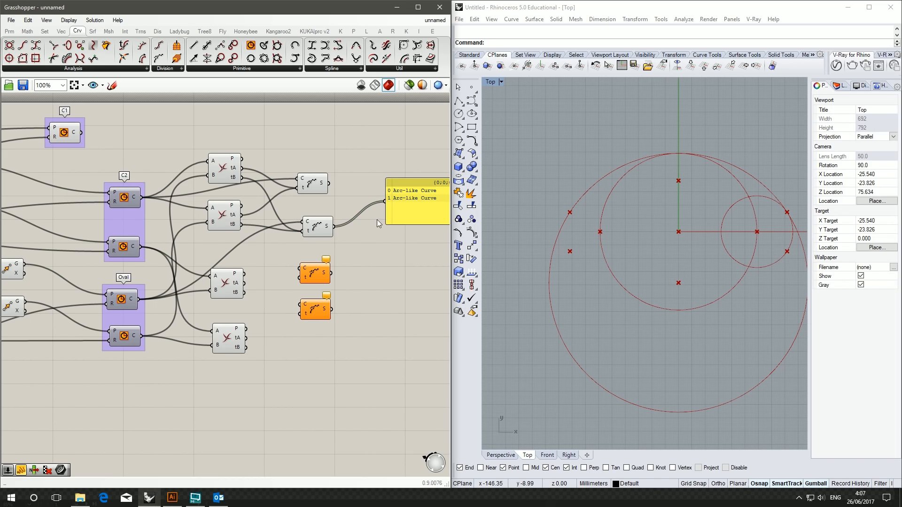
left_click(317, 228)
Move the third and fourth Shatter components down to line up with the lower two Curve | Curve components
left_click(227, 283)
right_click_drag(176, 277, 184, 271)
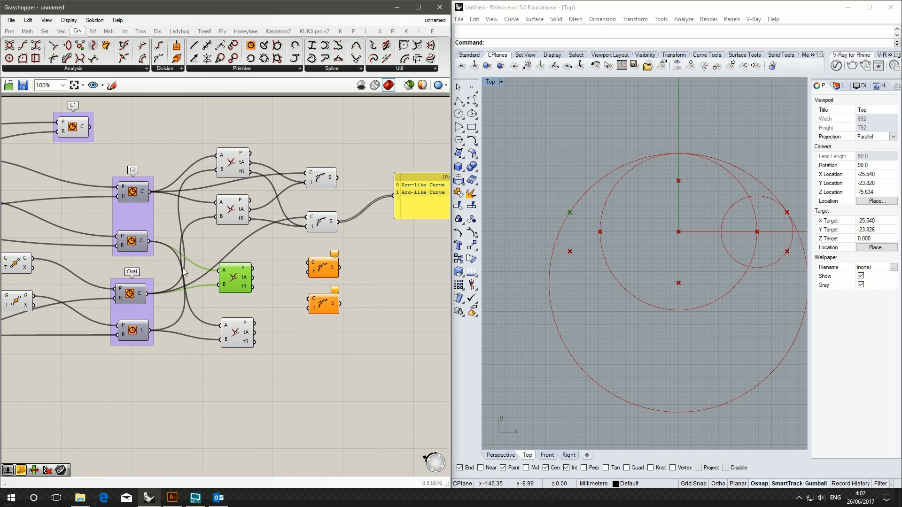
left_click(318, 277)
left_click_drag(319, 306, 318, 324)
left_click_drag(323, 269, 318, 284)
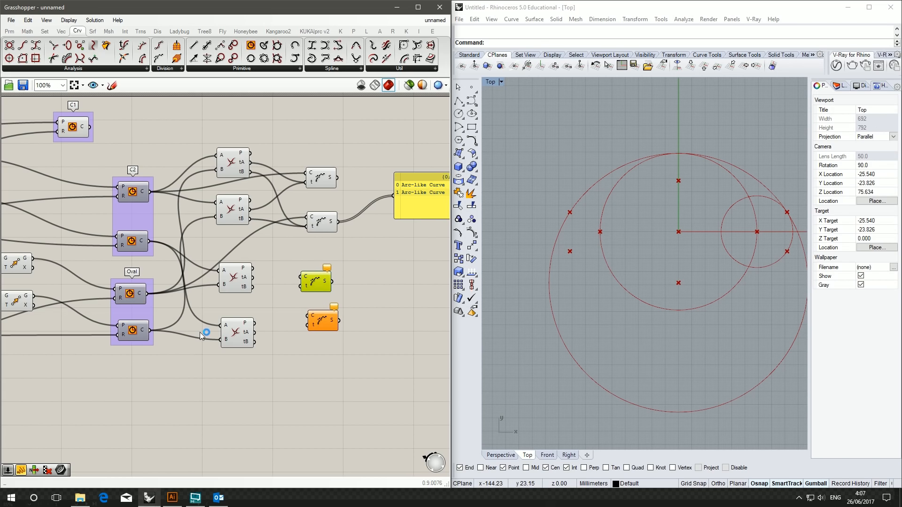
Wire the lower C2 circle to C of the third Shatter and tA of the lower two Curve | Curve components to its t
left_click_drag(136, 253, 304, 273)
left_click(232, 282)
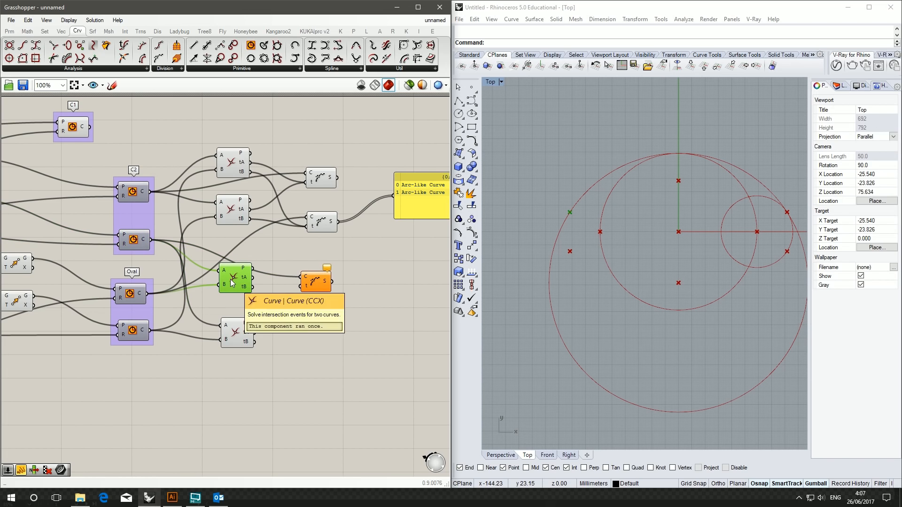
left_click(236, 334)
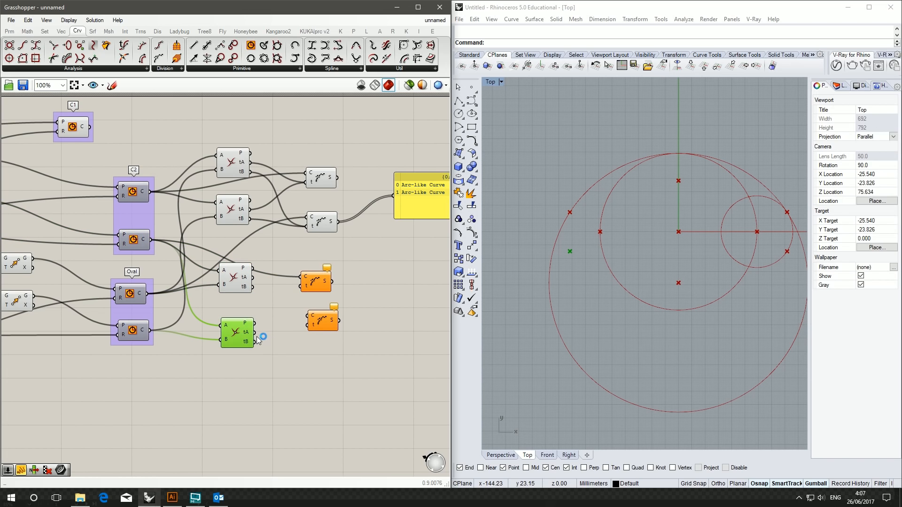
left_click_drag(255, 333, 302, 286)
left_click_drag(323, 325, 316, 323)
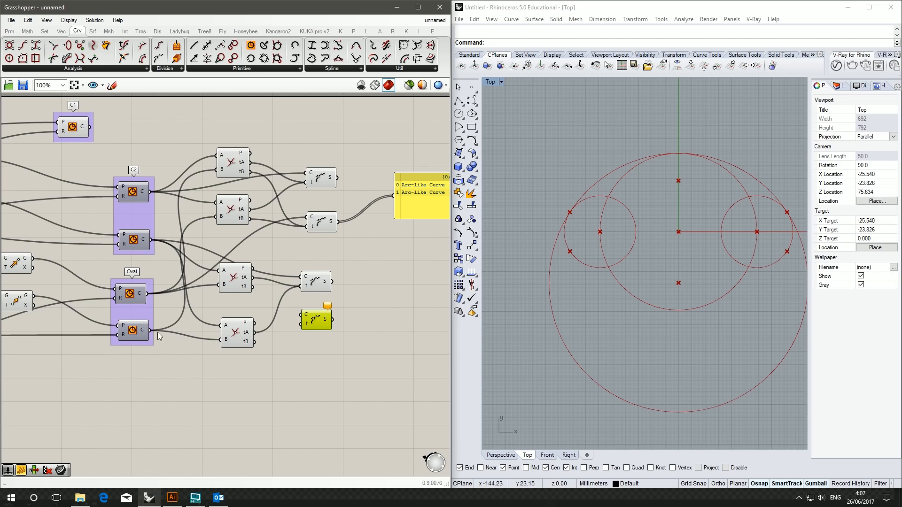
Wire the lower Oval circle to C of the fourth Shatter and tB of the lower two Curve | Curve components to its t
left_click_drag(150, 329, 297, 326)
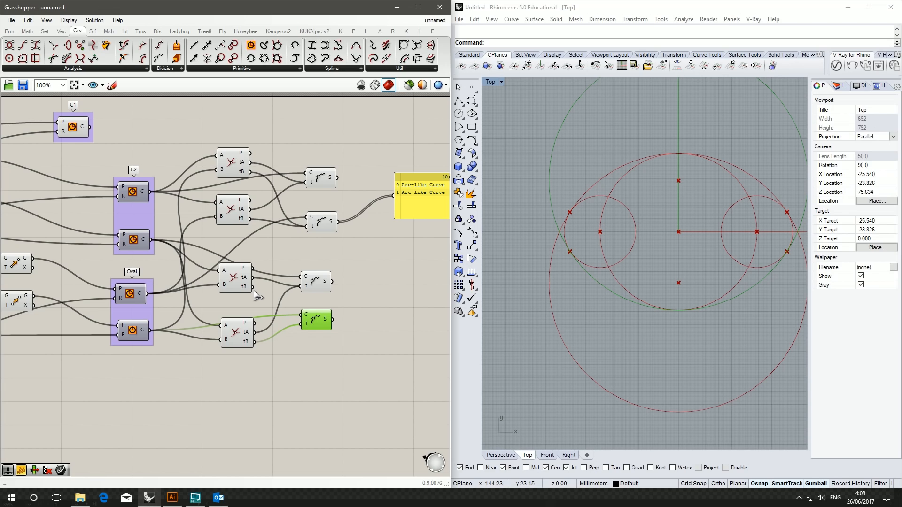
left_click_drag(252, 288, 298, 328)
mouse_move(327, 325)
Turn off the preview of all four Curve | Curve and all four Shatter components
right_click_drag(333, 310, 273, 313)
left_click_drag(318, 359, 164, 134)
middle_click(271, 151)
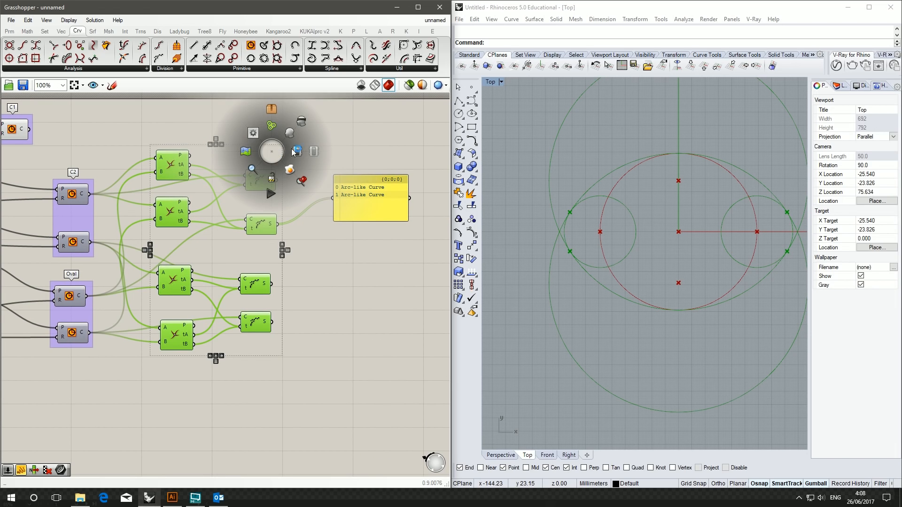
left_click(299, 126)
left_click(295, 338)
Add a List Item component, wire S of the fourth Shatter to its L, and place it farther from the Shatter
double_click(290, 272)
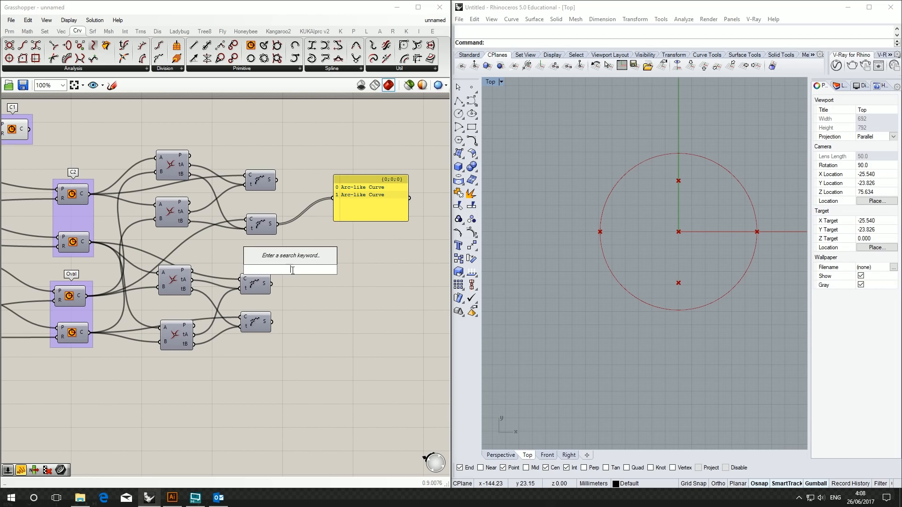
type("list item")
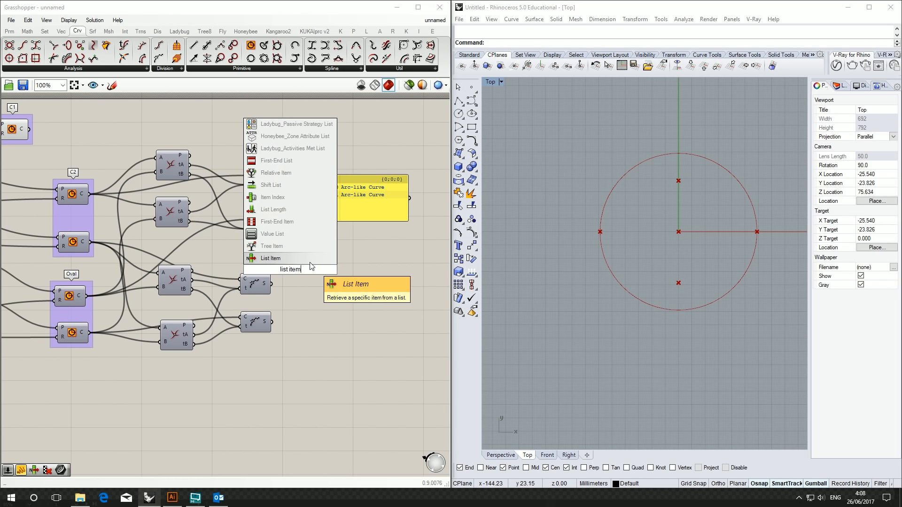
key("Return")
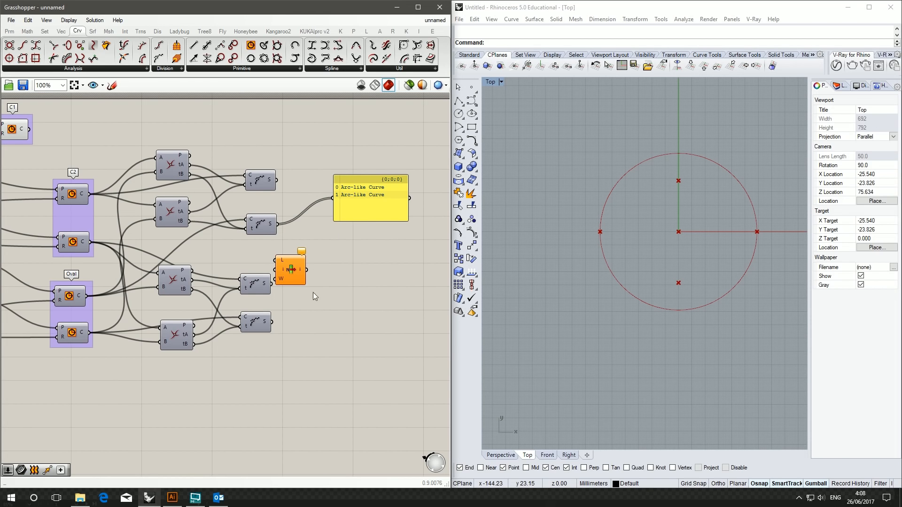
left_click_drag(274, 325, 343, 312)
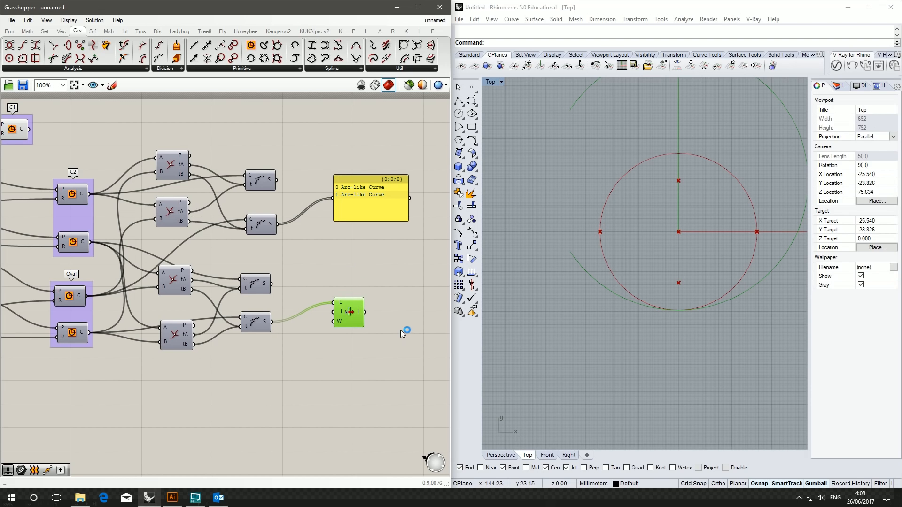
right_click_drag(400, 330, 334, 326)
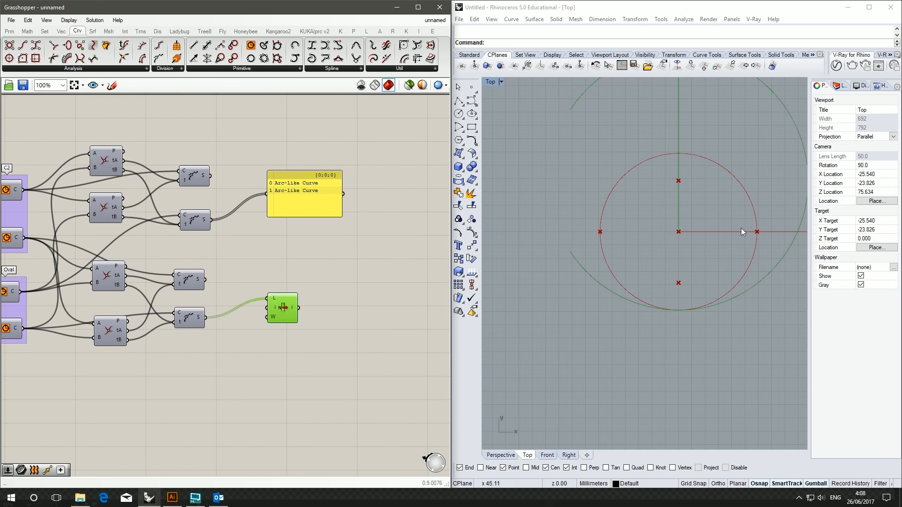
left_click_drag(283, 307, 321, 314)
right_click_drag(238, 320, 349, 309)
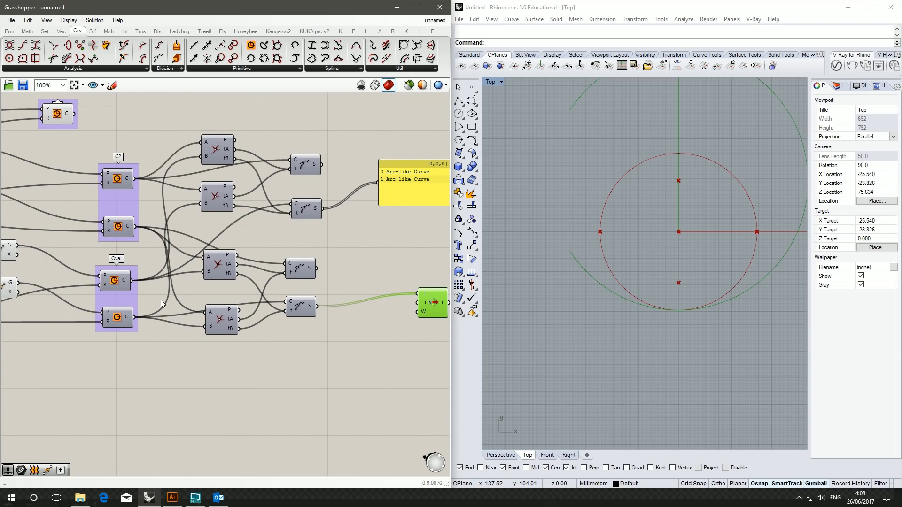
Turn the preview back on for the lower three Curve | Curve components
left_click(229, 327)
left_click(218, 259)
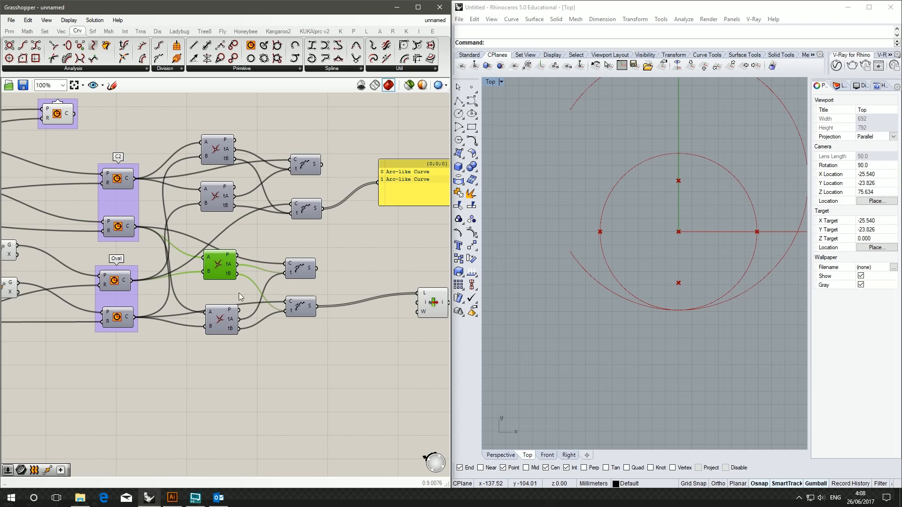
left_click(221, 324)
left_click_drag(228, 355, 197, 232)
middle_click(212, 272)
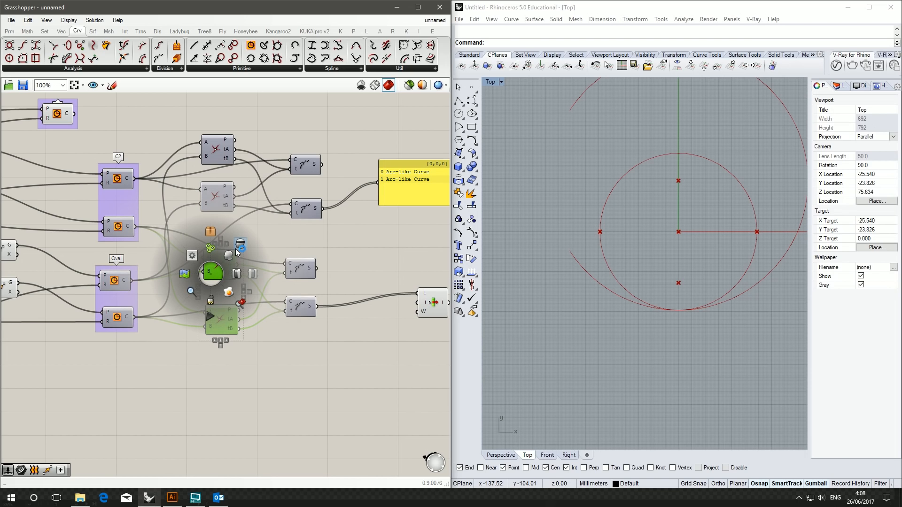
left_click(238, 249)
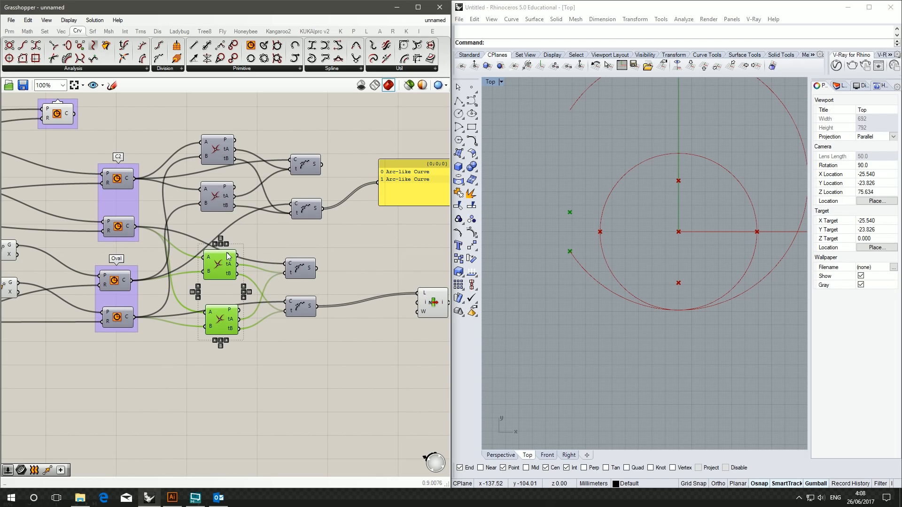
right_click_drag(265, 237, 236, 248)
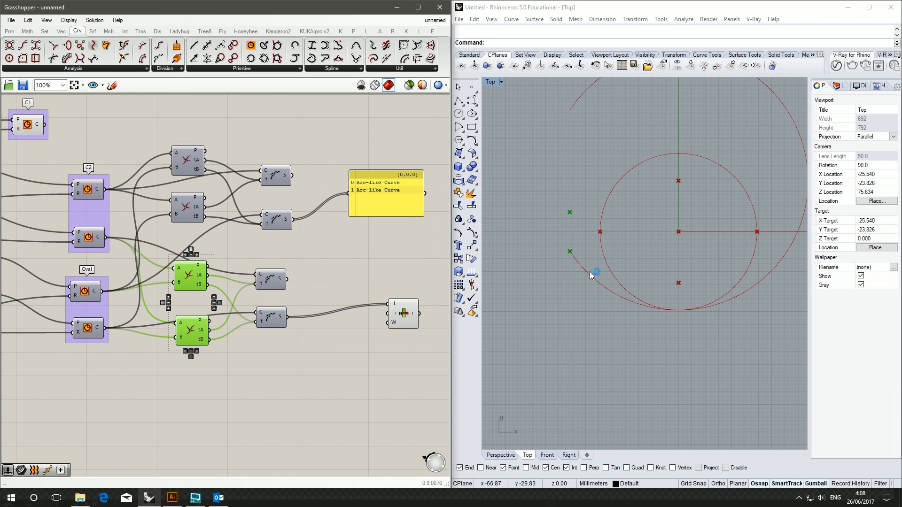
left_click(187, 219)
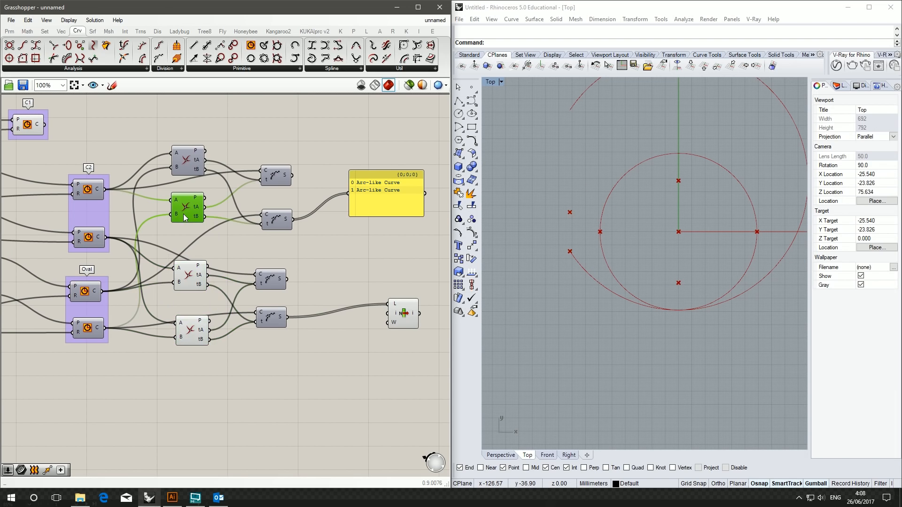
right_click(188, 218)
left_click(206, 234)
left_click(200, 239)
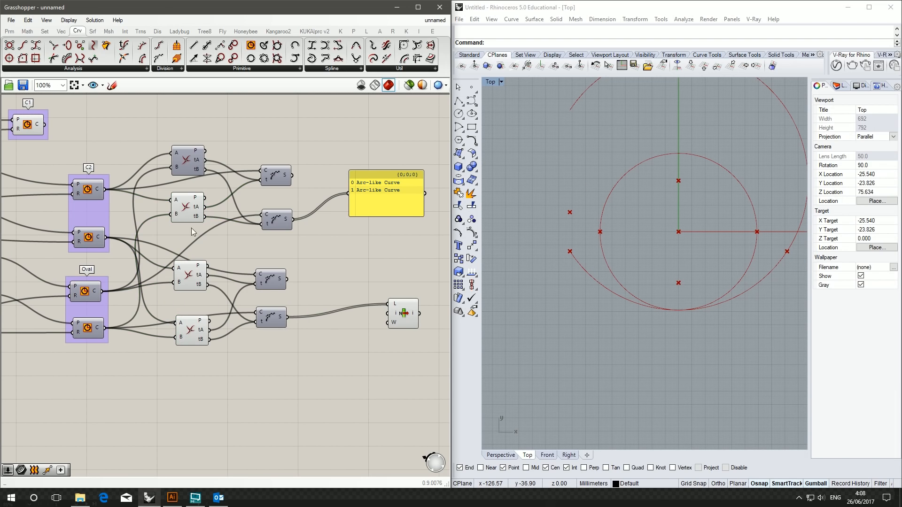
Replace the t inputs of the fourth Shatter with tB of the second and fourth Curve | Curve components
left_click_drag(204, 217, 257, 322)
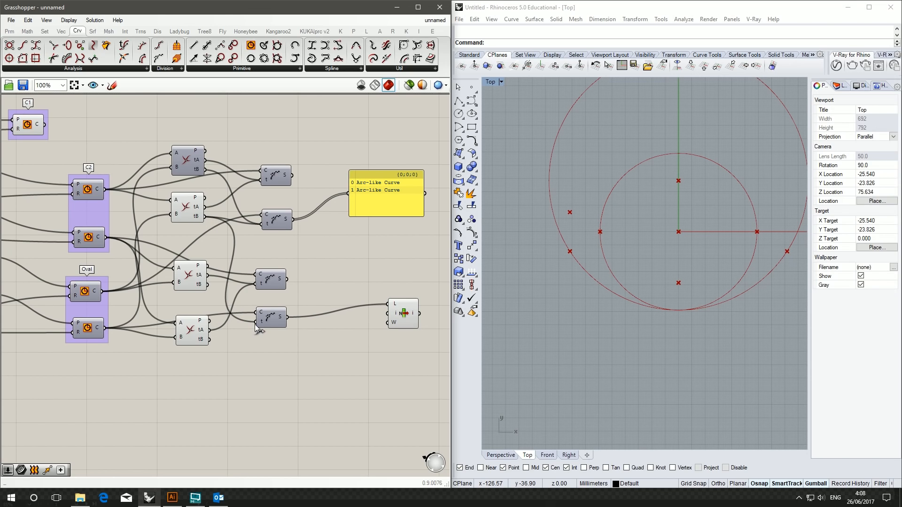
left_click(202, 345)
left_click_drag(209, 339, 254, 323)
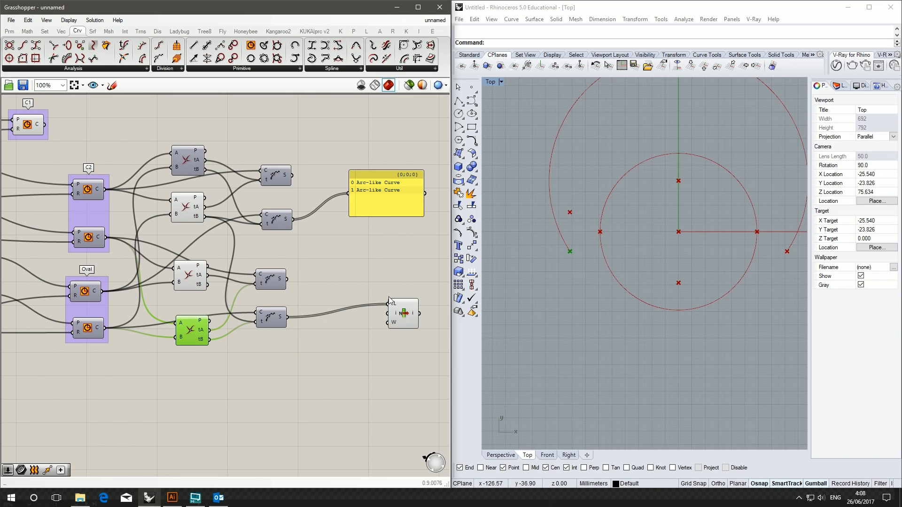
Add a number slider set to 1 and wire it to i of the List Item
double_click(371, 318)
type("1")
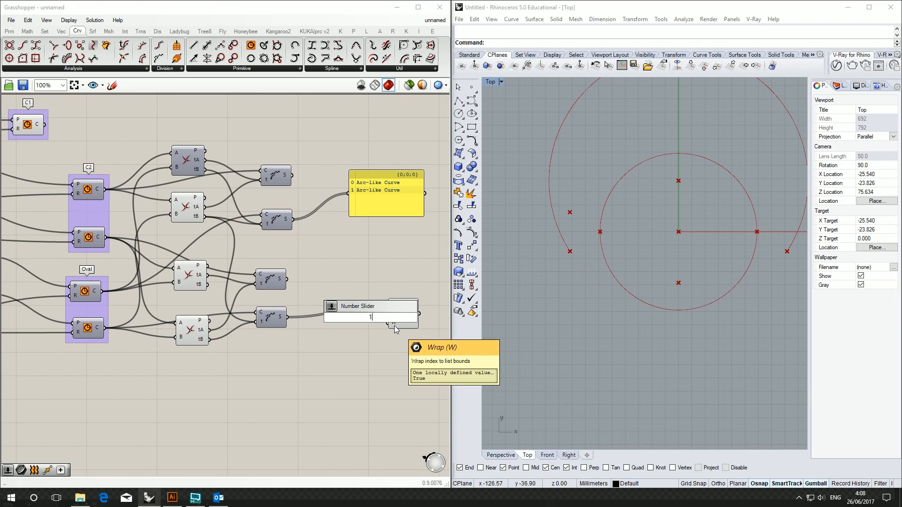
key("Return")
left_click_drag(355, 320, 320, 332)
left_click_drag(375, 329, 388, 314)
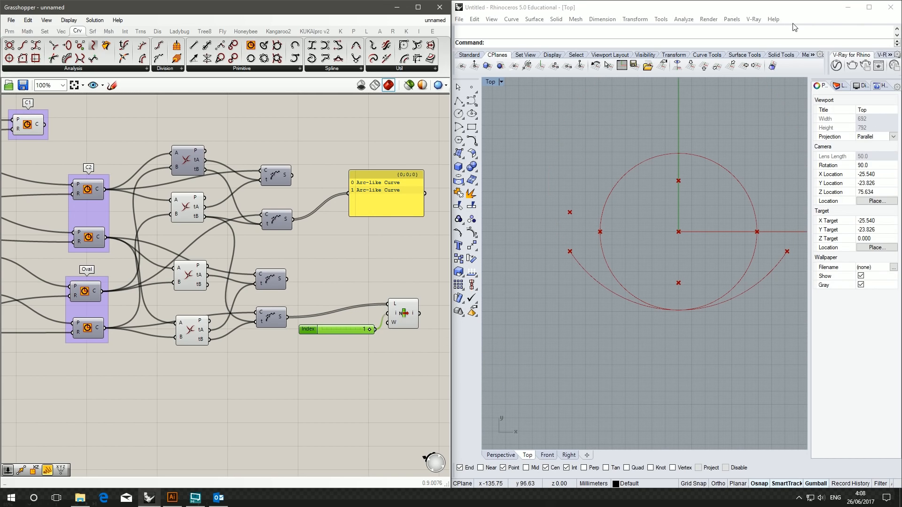
left_click(373, 286)
right_click_drag(357, 241, 332, 250)
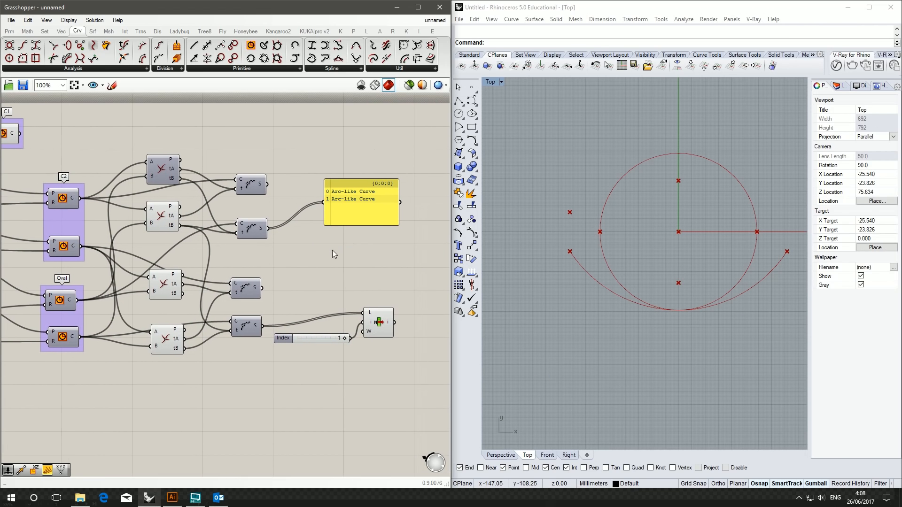
Duplicate the List Item with its Index slider above the original and wire S of the third Shatter to the copy's L
left_click_drag(409, 385, 331, 297)
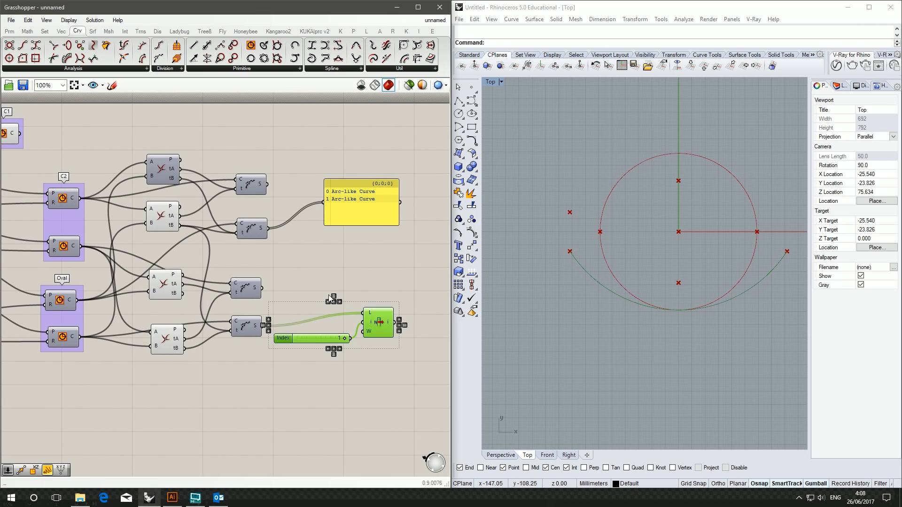
left_click_drag(377, 334, 383, 283, "alt")
left_click_drag(262, 289, 369, 262)
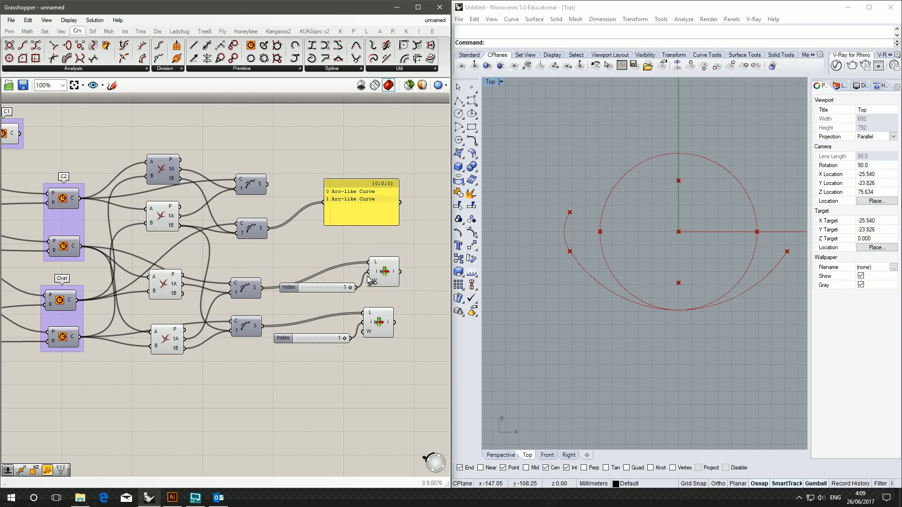
Duplicate the upper List Item with its Index slider and wire S of the second Shatter to the new copy's L
left_click_drag(429, 307, 264, 243)
left_click_drag(275, 285, 272, 235, "alt")
left_click_drag(350, 229, 358, 242)
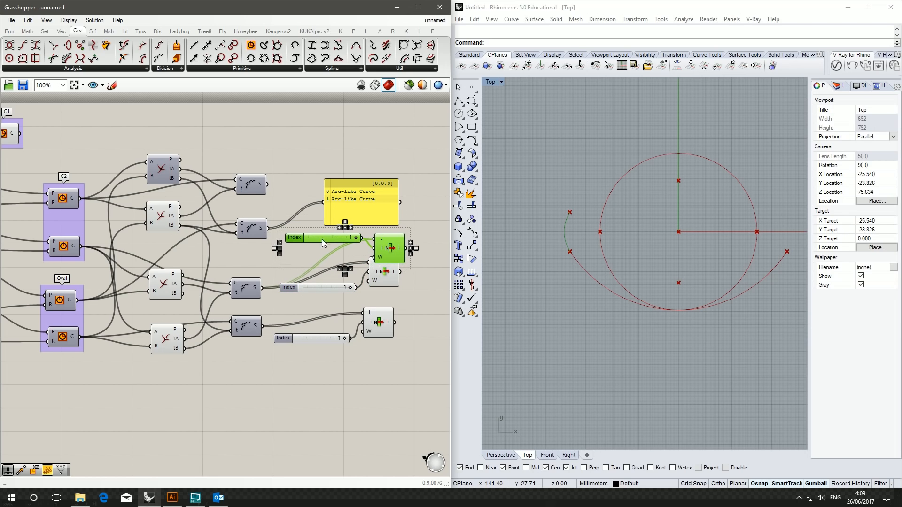
left_click(278, 231)
left_click_drag(269, 229, 375, 238)
Set the second Shatter's Index slider to 0, place it beside its List Item, and delete the panel
left_click_drag(297, 236, 294, 260)
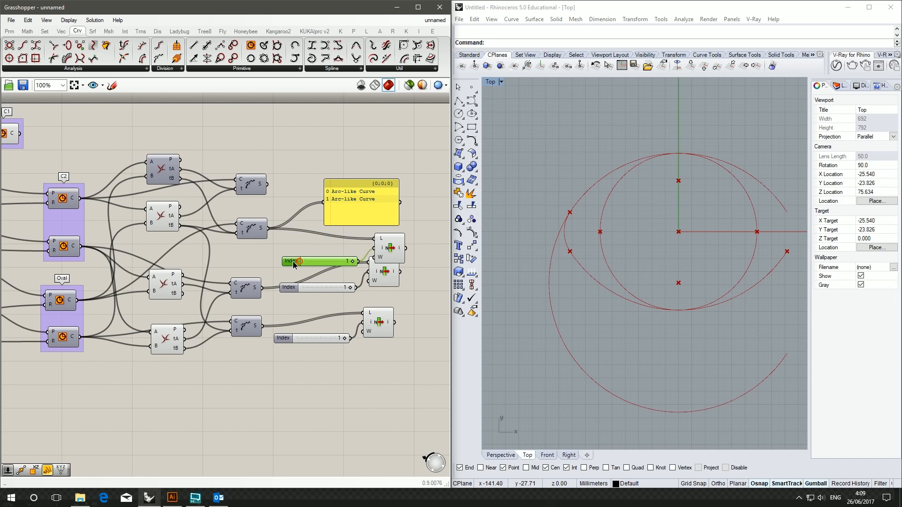
left_click_drag(353, 262, 318, 266)
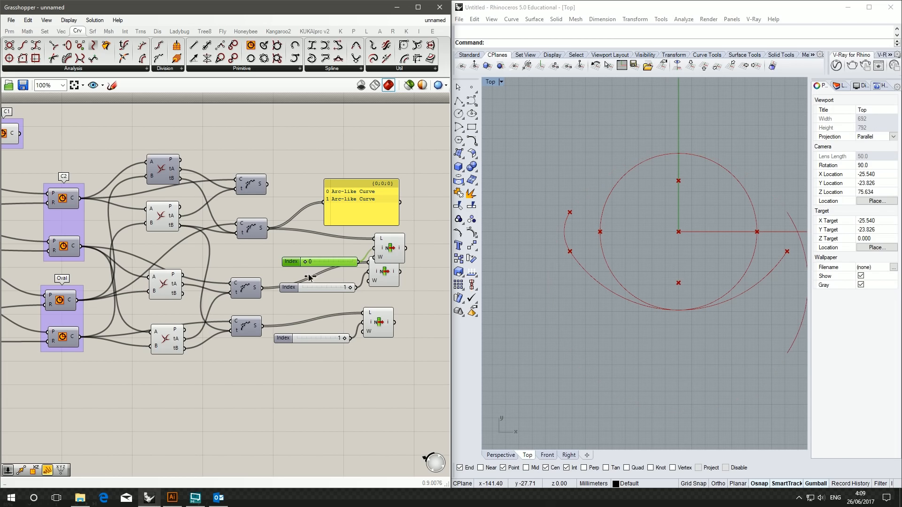
mouse_move(340, 264)
left_mouse_down()
mouse_move(342, 243)
mouse_move(342, 256)
left_mouse_up()
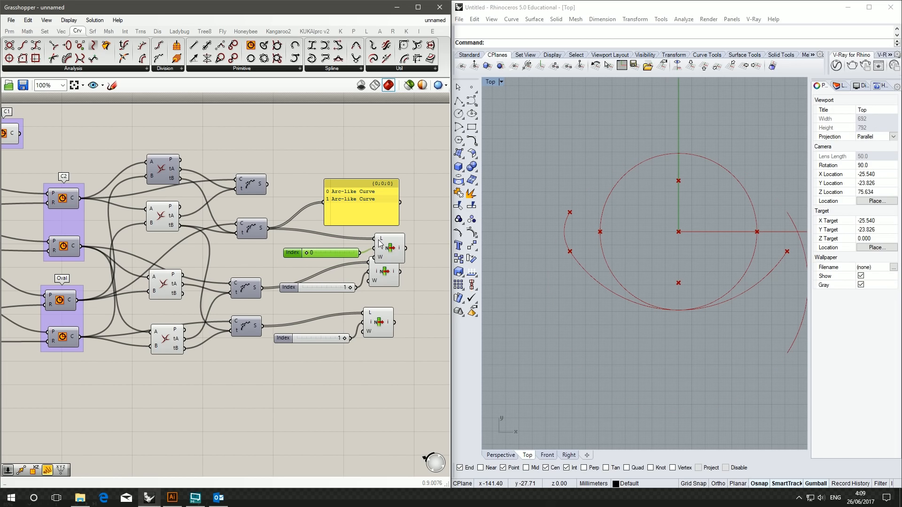
left_click(372, 220)
key("Delete")
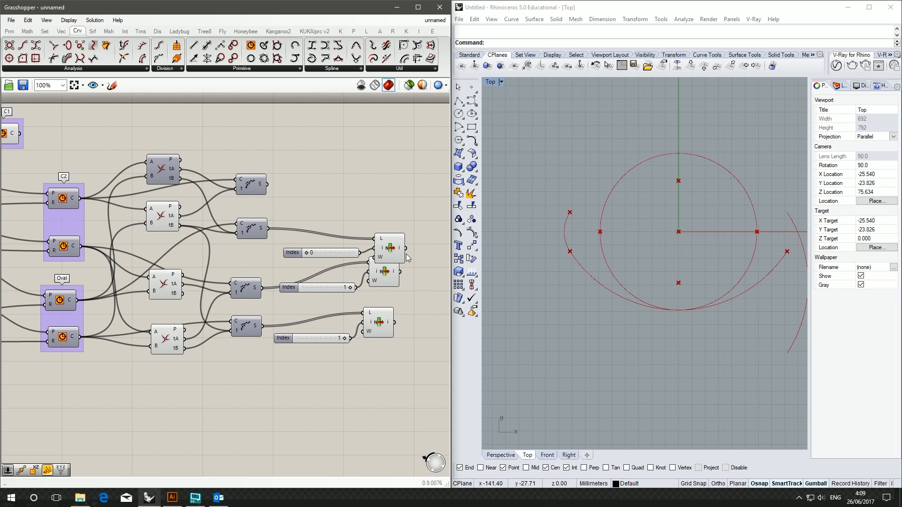
Duplicate the second Shatter's List Item and Index slider above it and wire S of the first Shatter to the copy's L
left_click(391, 247)
left_click(335, 256, "shift")
left_click_drag(391, 251, 394, 176)
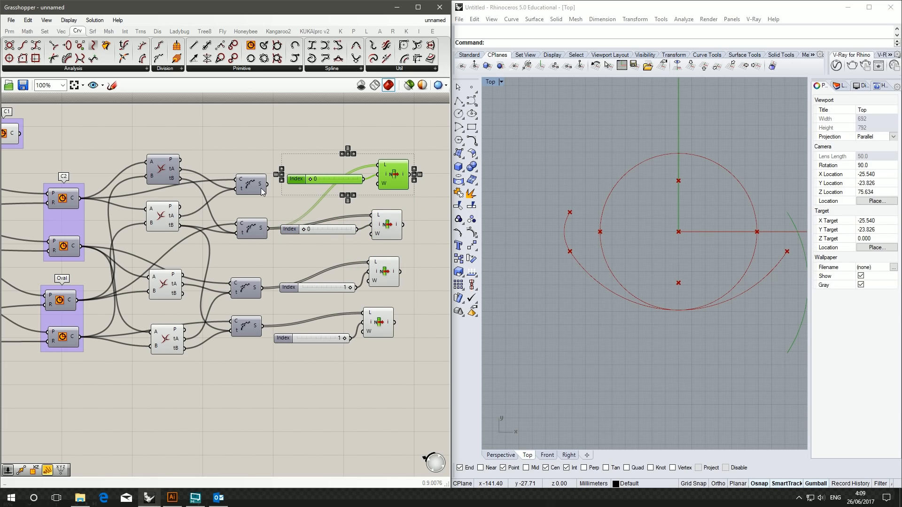
left_click_drag(268, 185, 379, 164)
Rearrange the upper two List Item components and their Index sliders to line up with the first and second Shatter
left_click_drag(335, 185, 302, 210)
left_click(303, 210)
left_click_drag(387, 207, 348, 186)
left_click_drag(386, 224, 386, 232)
left_click_drag(329, 229, 330, 239)
Shift the second Curve | Curve and second Shatter components slightly to trace the wires between them
right_click_drag(274, 211, 343, 190)
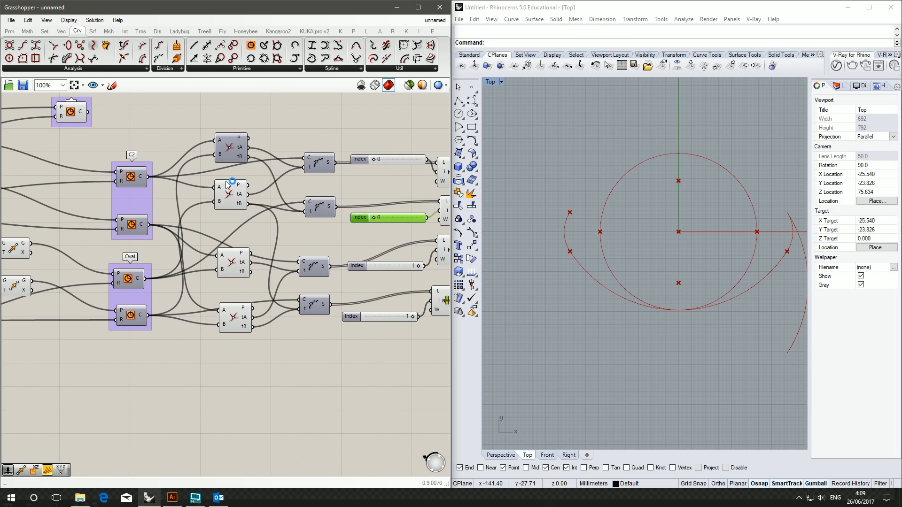
left_click(237, 202)
left_click_drag(237, 197, 248, 201)
left_click(324, 209)
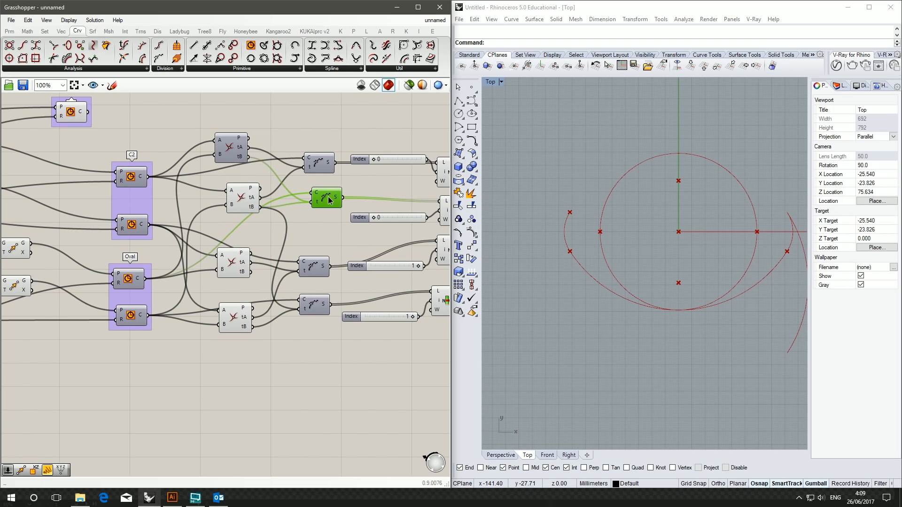
Turn on the preview of the uppermost Curve | Curve component and move the second Shatter slightly down
left_click(232, 146)
right_click(231, 144)
left_click(257, 162)
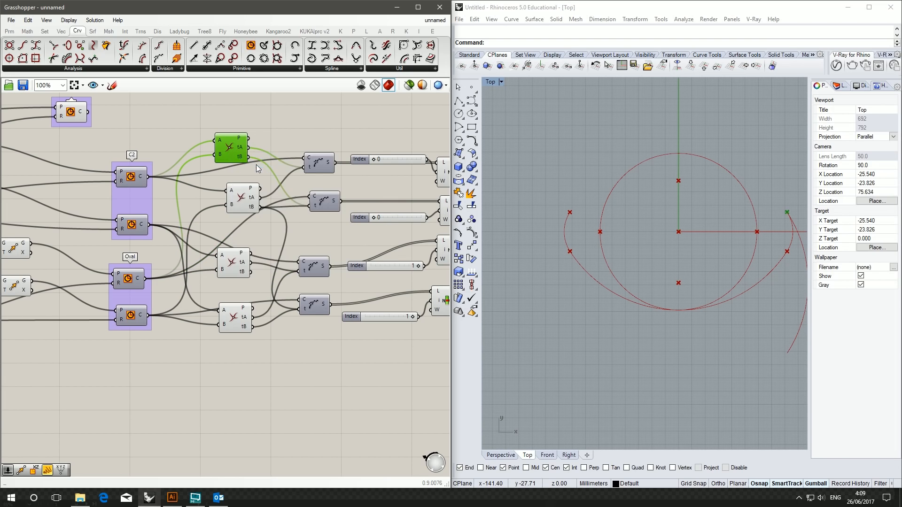
left_click(238, 201)
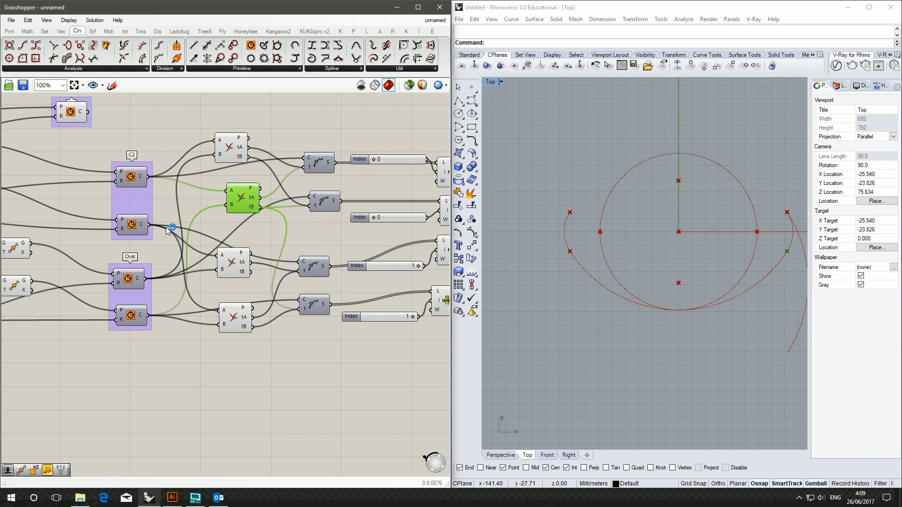
left_click_drag(327, 211, 323, 221)
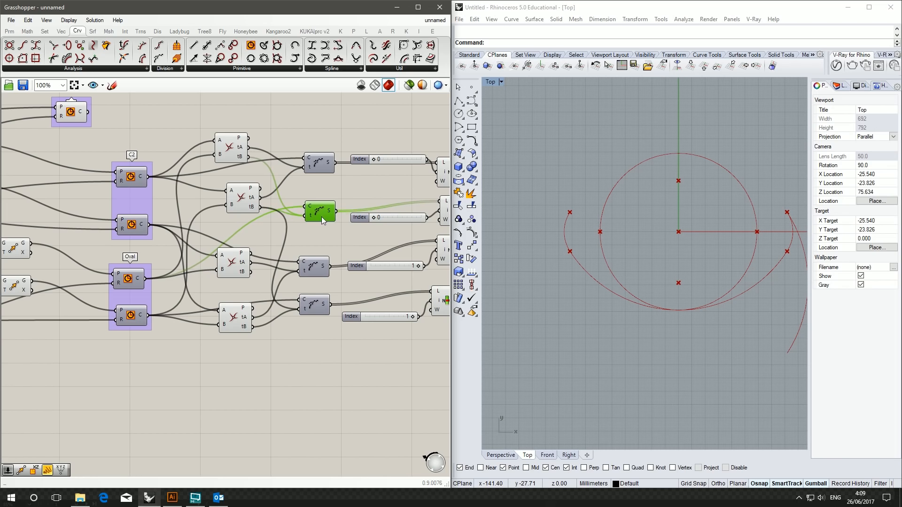
Align the second Curve | Curve component more closely under the first one and nudge the upper Oval circle slightly
right_click_drag(420, 196, 393, 192)
left_click(418, 209)
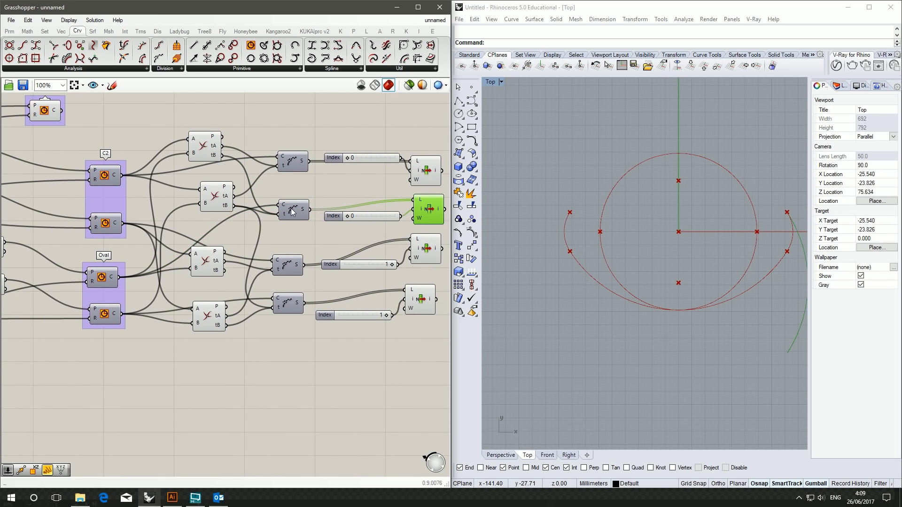
left_click_drag(105, 284, 107, 283)
left_click_drag(218, 207, 210, 207)
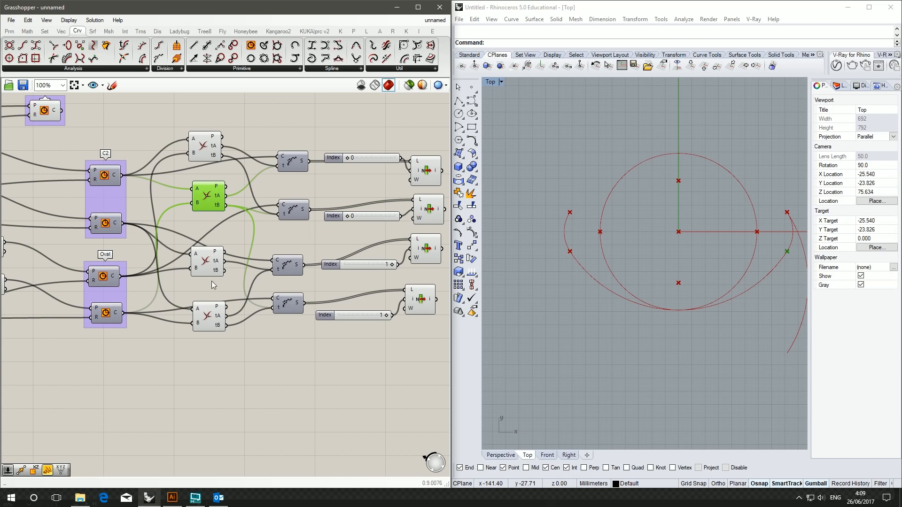
Rewire the second Shatter's t input from tB of the uppermost Curve | Curve and set the second List Item's Index to 1
left_click(206, 261)
left_click_drag(209, 263, 279, 216)
left_click(217, 206)
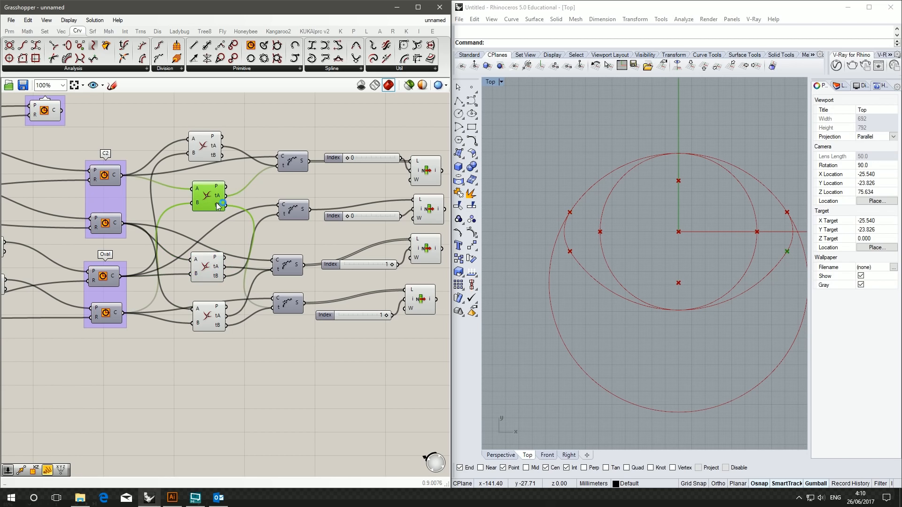
left_click_drag(224, 160, 279, 217)
right_click_drag(393, 234, 318, 237)
left_click_drag(276, 223, 319, 220)
left_click(322, 134)
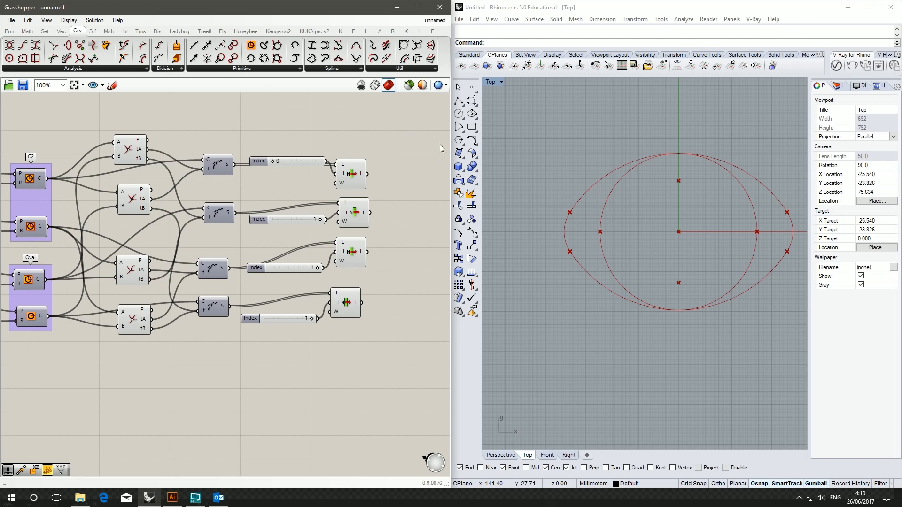
Turn off the preview of the C1 circle component
right_click_drag(375, 215, 303, 193)
right_click_drag(112, 262, 309, 259)
scroll(345, 208, "down", 1)
right_click_drag(101, 228, 298, 250)
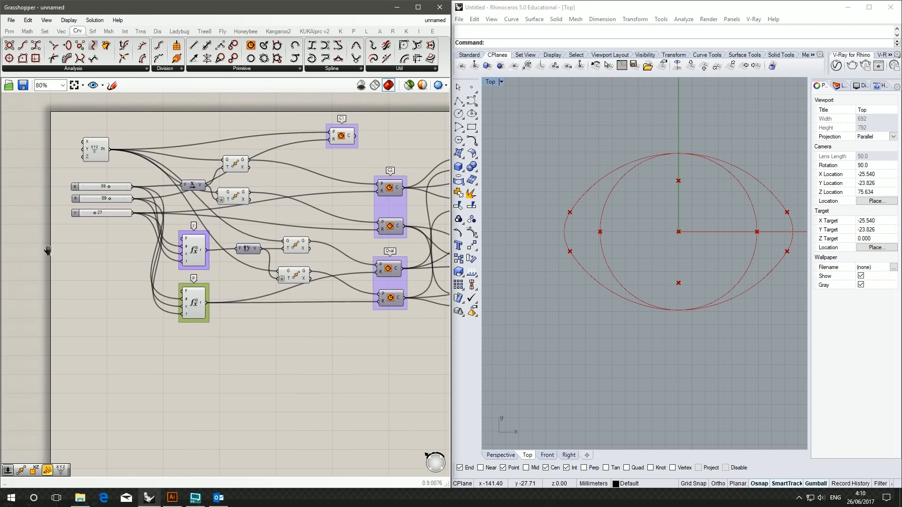
left_click_drag(352, 153, 288, 94)
middle_click(321, 141)
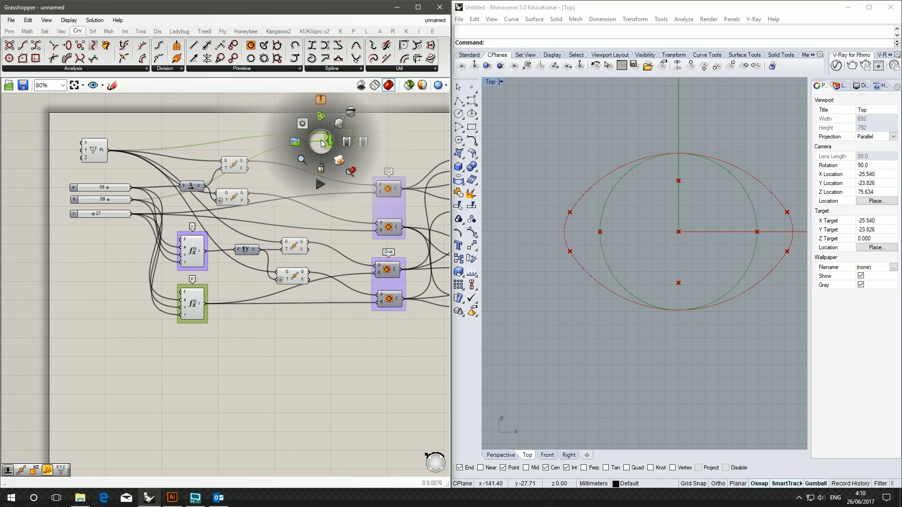
left_click(350, 115)
left_click(404, 138)
Turn off the preview of the four Curve | Curve components
right_click_drag(404, 137, 109, 147)
left_click_drag(212, 336, 170, 115)
middle_click(173, 164)
left_click(201, 130)
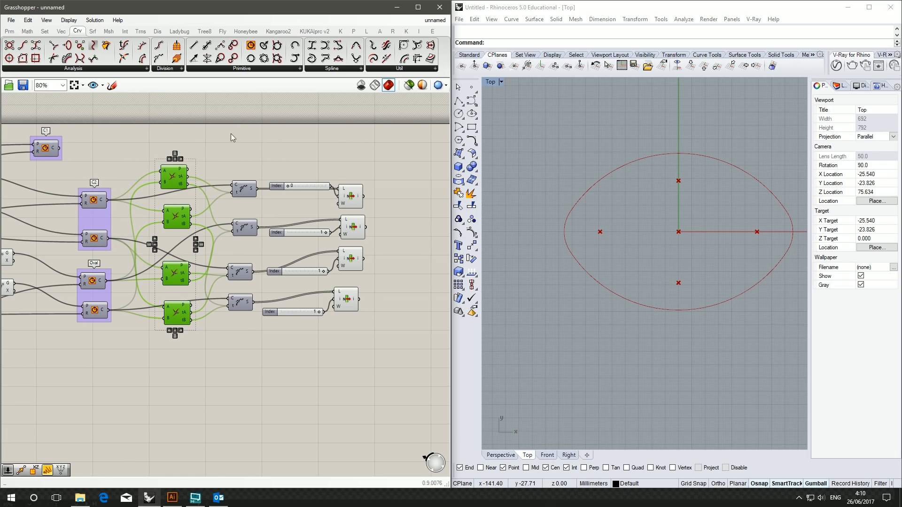
left_click(281, 132)
Turn off the preview of the origin point, unit vector, expression and Move components ahead of the circles
right_click_drag(281, 132, 202, 135)
right_click_drag(150, 212, 338, 201)
right_click_drag(167, 243, 355, 233)
left_click_drag(323, 347, 65, 116)
middle_click(215, 157)
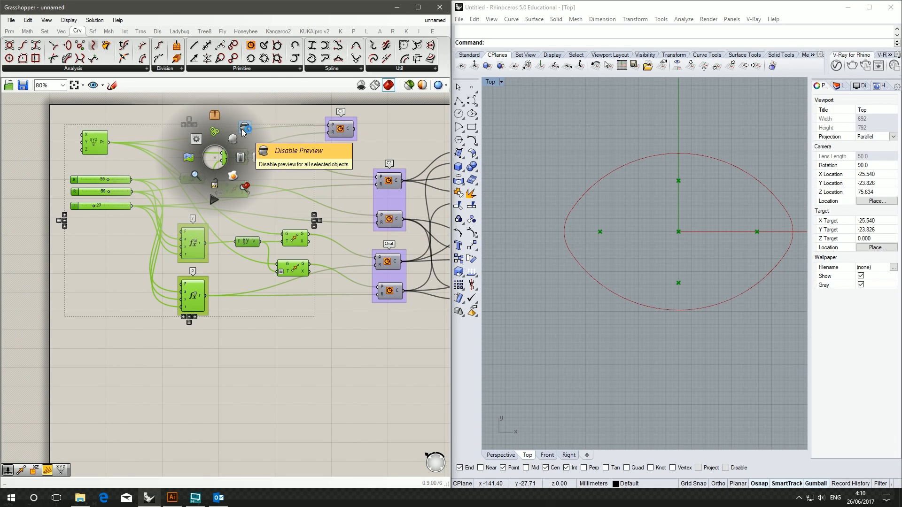
left_click(243, 132)
Add a Join Curves component after the four List Item components
right_click_drag(267, 157, 224, 216)
right_click_drag(376, 202, 241, 200)
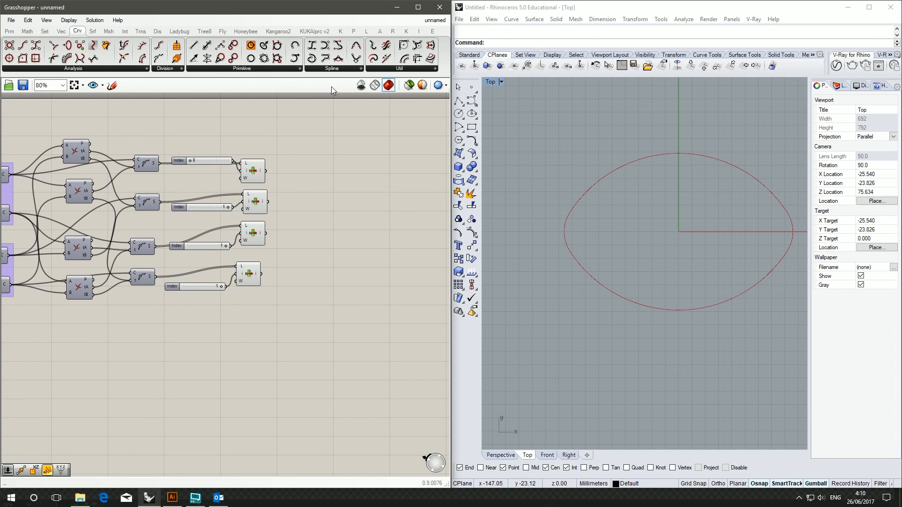
left_click(398, 68)
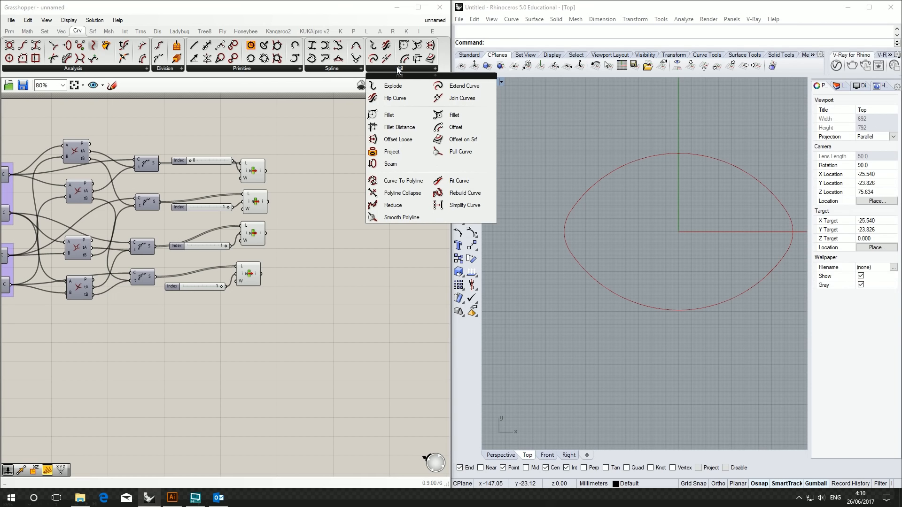
left_click(454, 98)
left_click(348, 204)
left_click_drag(347, 204, 339, 211)
Wire the i outputs of all four List Item components into the C input of Join Curves
left_click_drag(265, 171, 324, 207)
left_click_drag(268, 203, 321, 212, "shift")
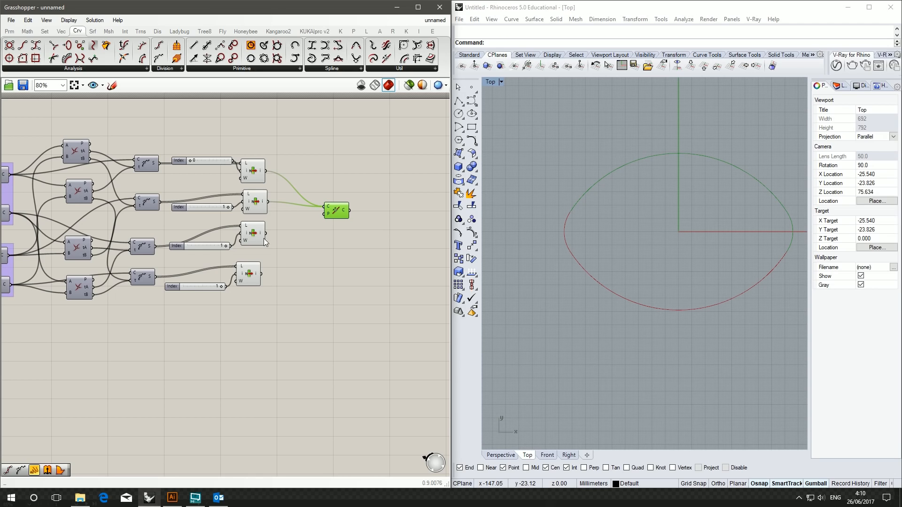
left_click_drag(267, 236, 288, 271)
left_click_drag(266, 232, 326, 209, "shift")
left_click_drag(261, 275, 321, 209, "shift")
Turn off the preview of the four List Item components and move Join Curves slightly down
left_click_drag(271, 324, 233, 117)
middle_click(245, 177)
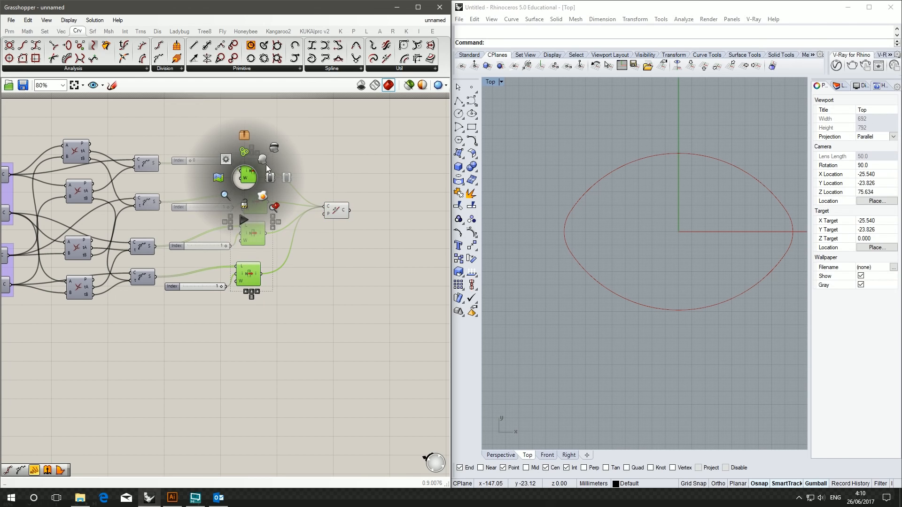
left_click(319, 192)
left_click_drag(336, 210, 331, 227)
left_click(322, 168)
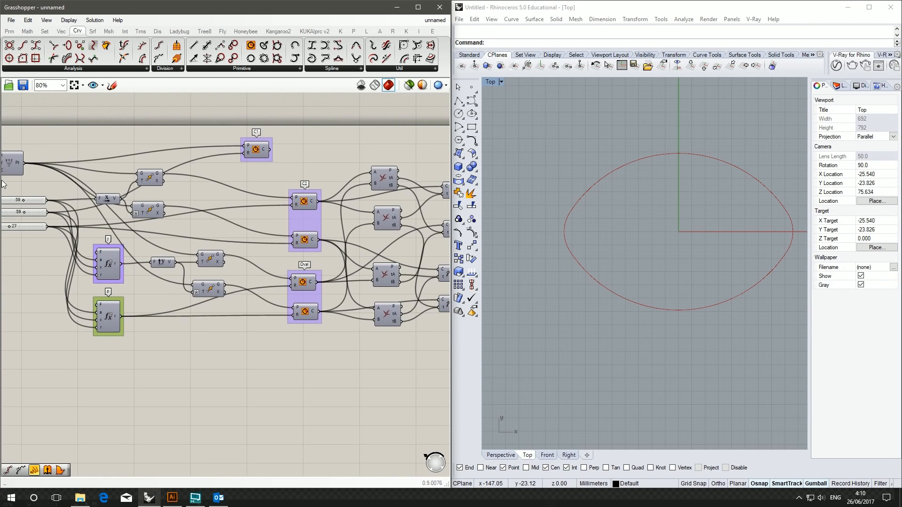
Test the joined oval by setting the sliders to a 63, R 36 and r 19
mouse_move(148, 236)
left_mouse_down()
mouse_move(156, 236)
mouse_move(131, 236)
mouse_move(153, 244)
mouse_move(134, 241)
mouse_move(166, 232)
mouse_move(123, 232)
mouse_move(143, 233)
mouse_move(137, 267)
mouse_move(125, 251)
mouse_move(148, 256)
mouse_move(108, 252)
mouse_move(125, 232)
mouse_move(167, 250)
mouse_move(143, 244)
mouse_move(150, 233)
mouse_move(138, 236)
left_mouse_up()
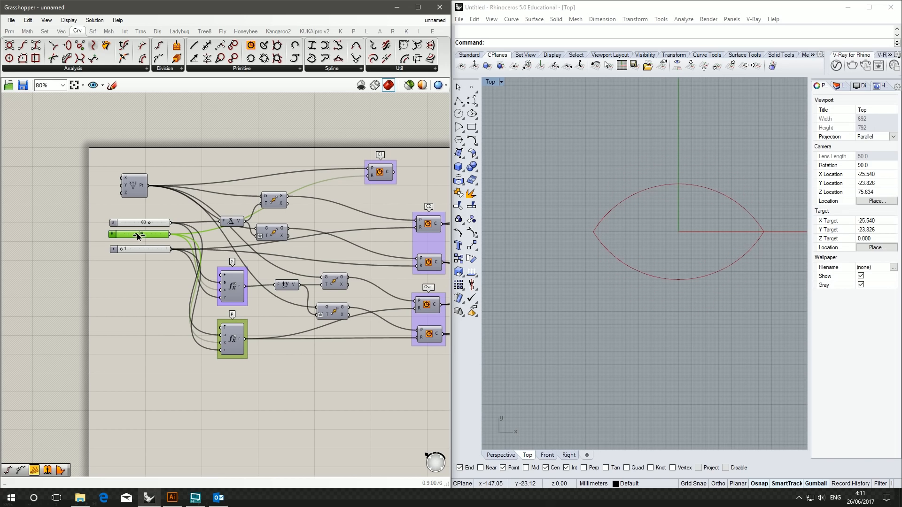
left_click_drag(123, 249, 131, 249)
left_click(187, 218)
Shift all components downstream of the origin point and sliders further away from them to make room for cluster inputs
right_click_drag(286, 160, 161, 145)
scroll(164, 145, "down", 2)
right_click_drag(291, 177, 203, 201)
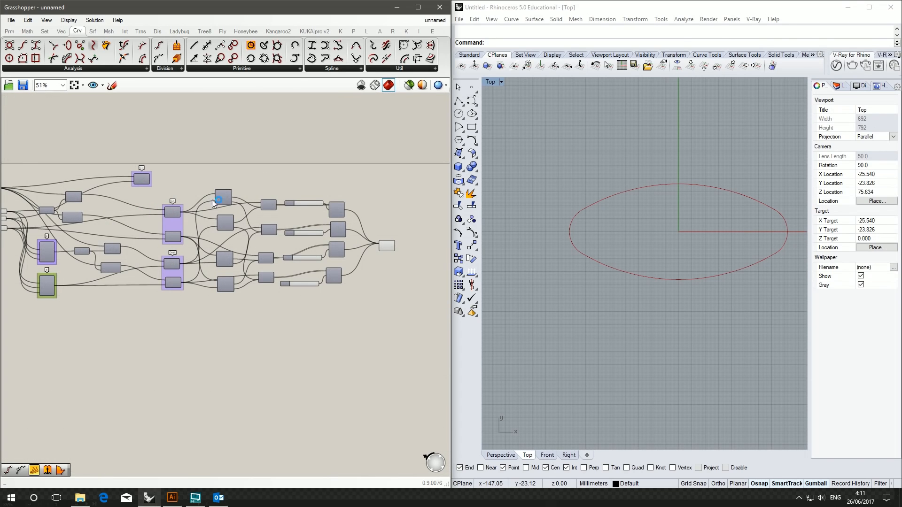
right_click_drag(217, 236, 318, 209)
right_click_drag(396, 196, 165, 92)
scroll(229, 369, "down", 2)
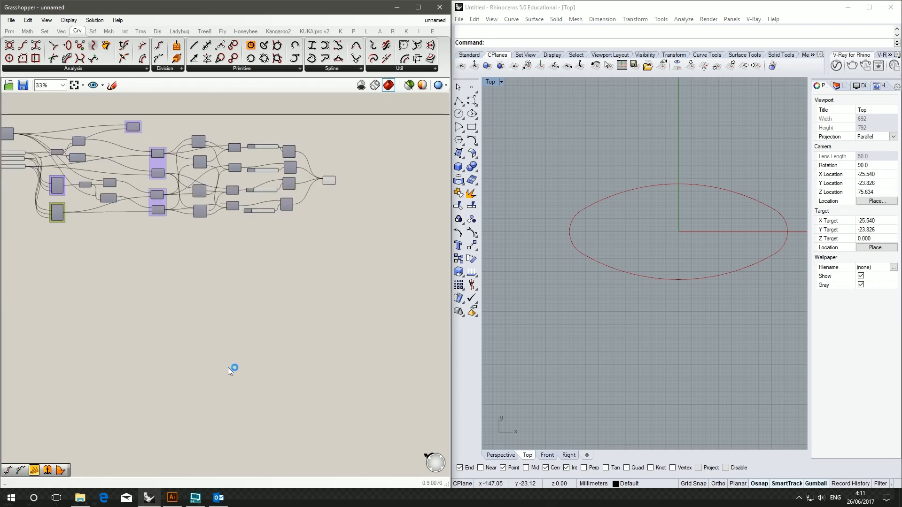
scroll(302, 312, "up", 3)
right_click_drag(229, 257, 283, 227)
scroll(379, 274, "down", 2)
left_click_drag(403, 275, 116, 158)
left_click_drag(120, 204, 153, 209)
left_click(141, 193)
scroll(127, 193, "up", 4)
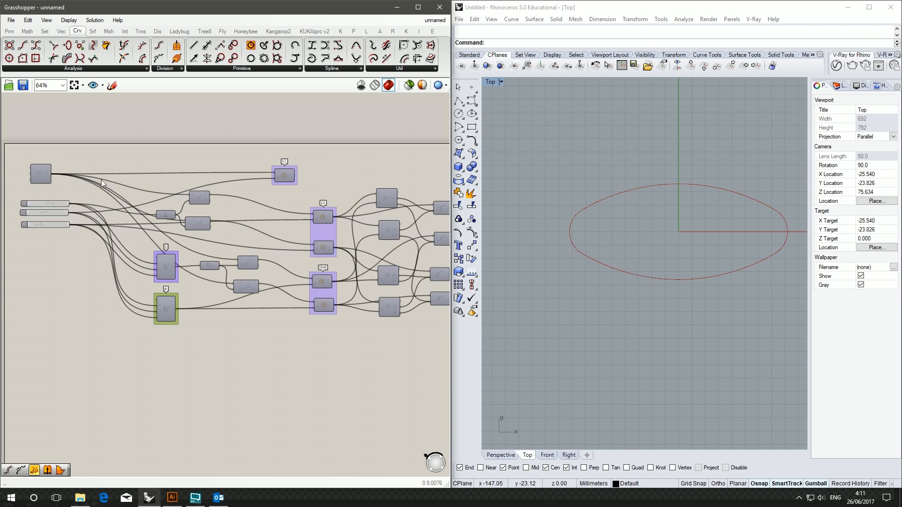
Move the a, R and r sliders further down below the origin point component
right_click_drag(99, 215, 181, 192)
left_click_drag(103, 270, 79, 273)
left_click(174, 203)
Add a Cluster Input component beside the origin point component
right_click_drag(169, 131, 140, 175)
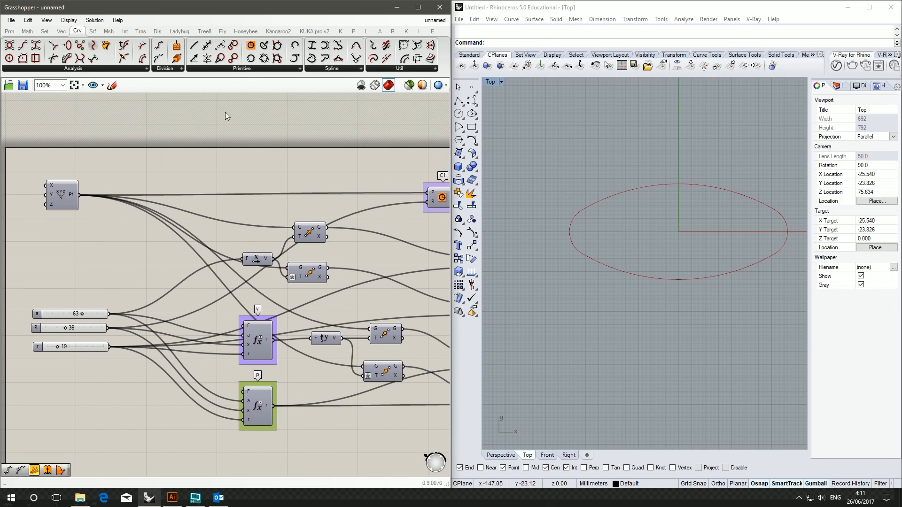
left_click(10, 31)
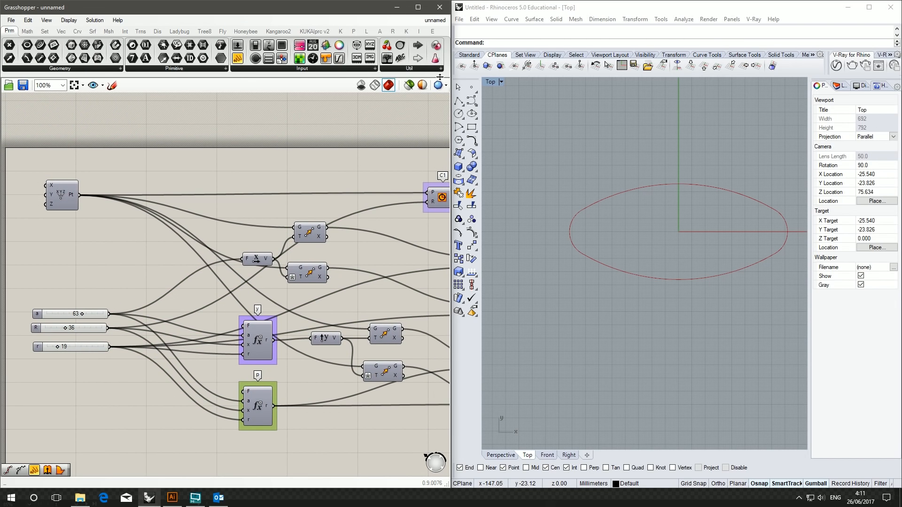
left_click(408, 67)
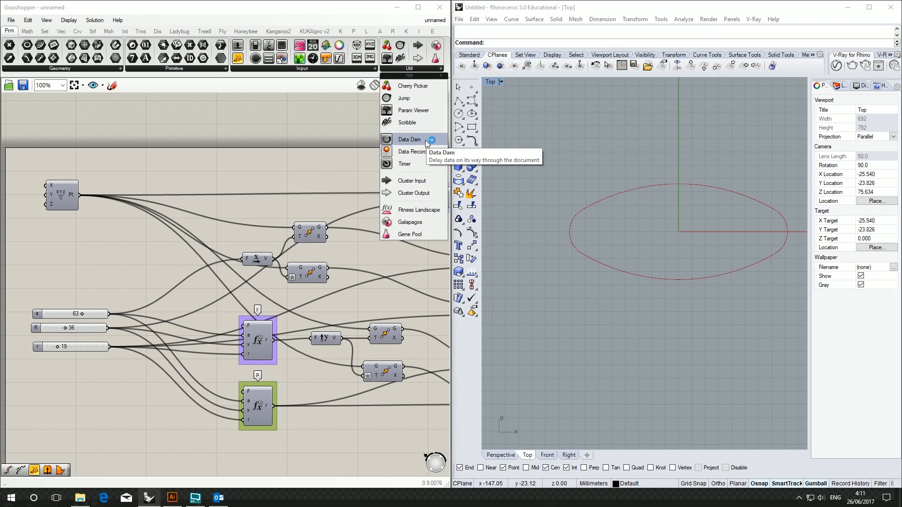
left_click_drag(423, 187, 157, 180)
right_click_drag(158, 180, 210, 147)
left_click(214, 150)
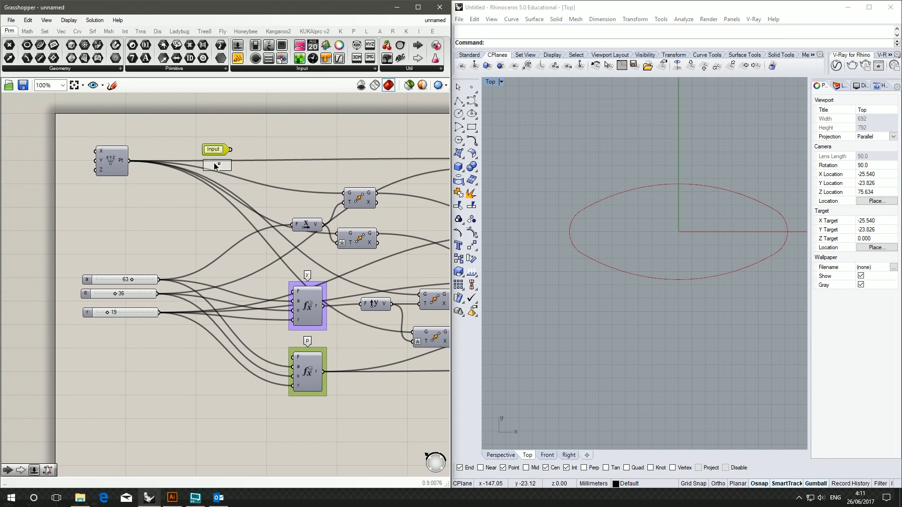
Duplicate the Cluster Input three times to get a column of four inputs
key("ctrl+c")
key("ctrl+v")
key("ctrl+v")
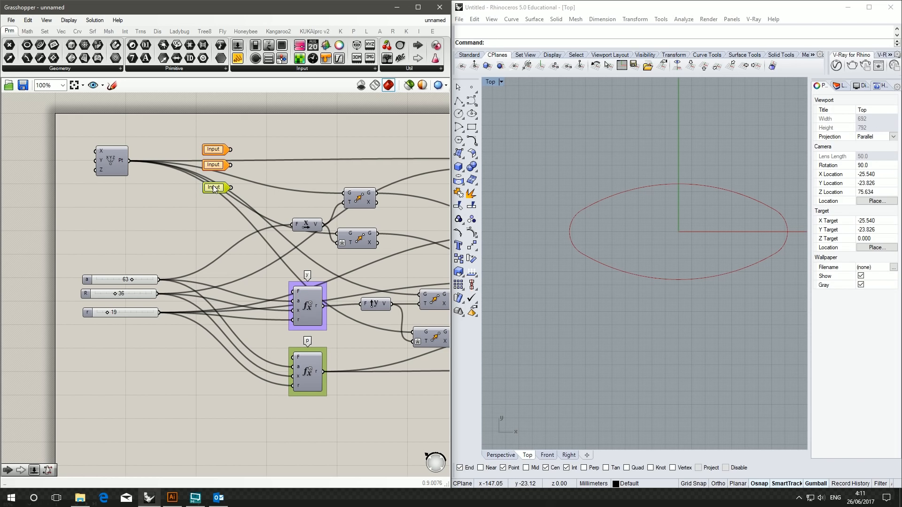
key("ctrl+v")
left_click(195, 223)
Name the first Cluster Input Origin Point, give it the nickname O and describe it as the oval's origin point
double_click(216, 150)
left_click(221, 122)
type("Origin Po")
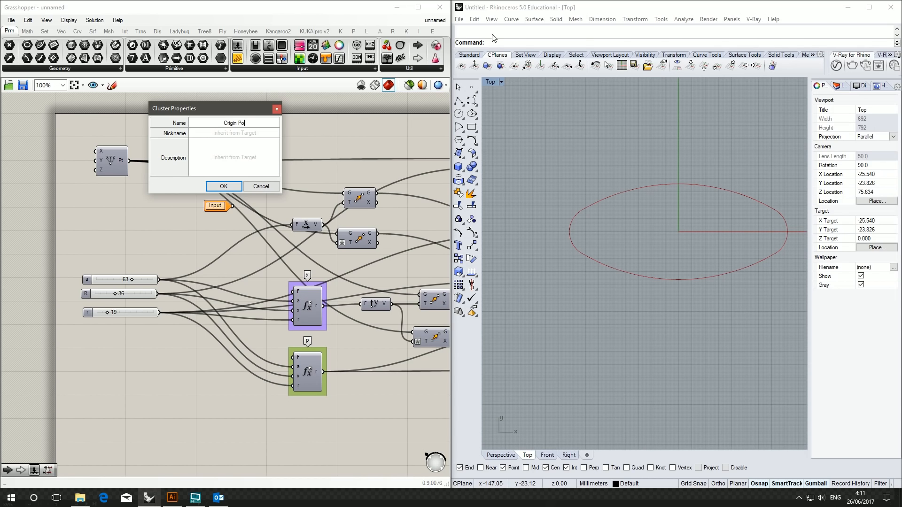
type("int")
key("Tab")
type("O")
left_click(254, 172)
type("Origin")
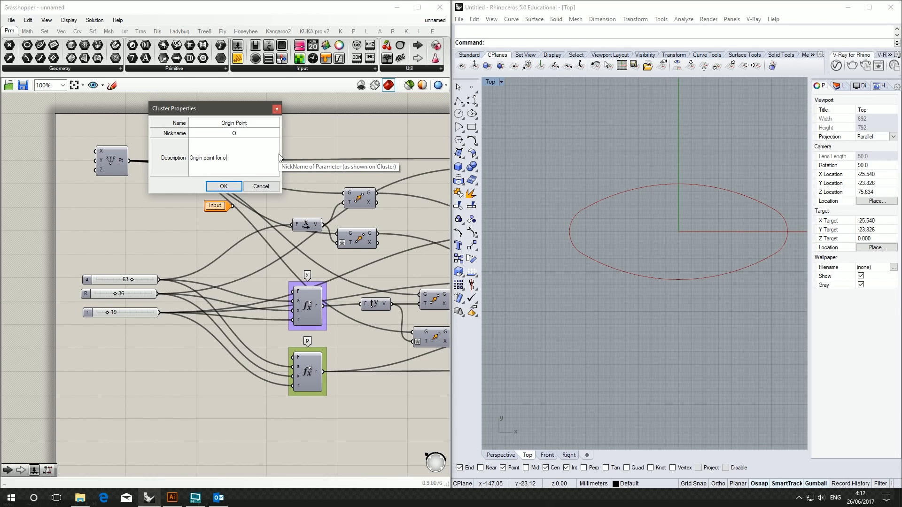
left_click(224, 187)
Name the second Cluster Input Distance of C2 with the nickname a
left_click(220, 168)
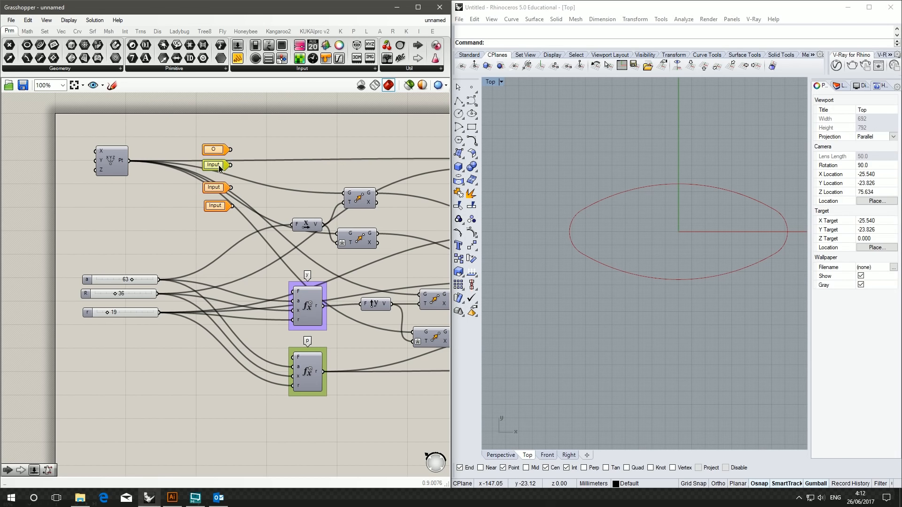
double_click(217, 167)
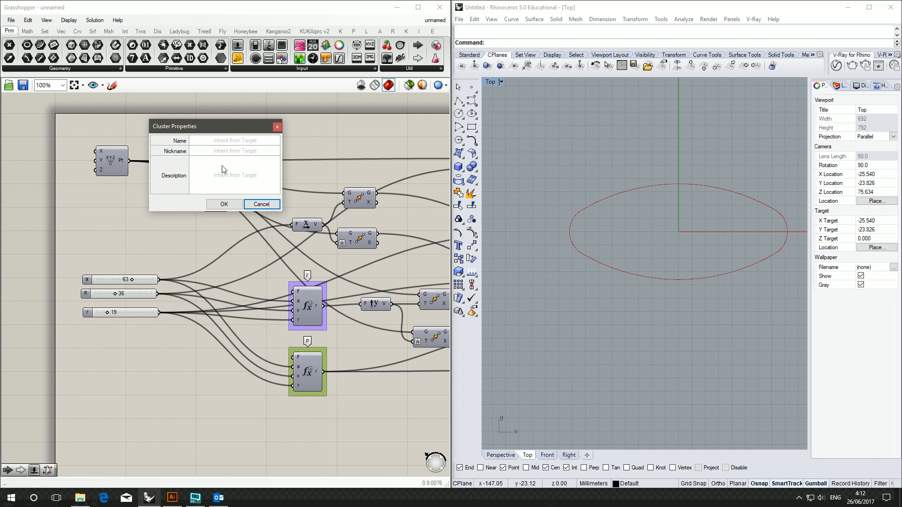
left_click(237, 140)
left_click_drag(243, 130, 310, 199)
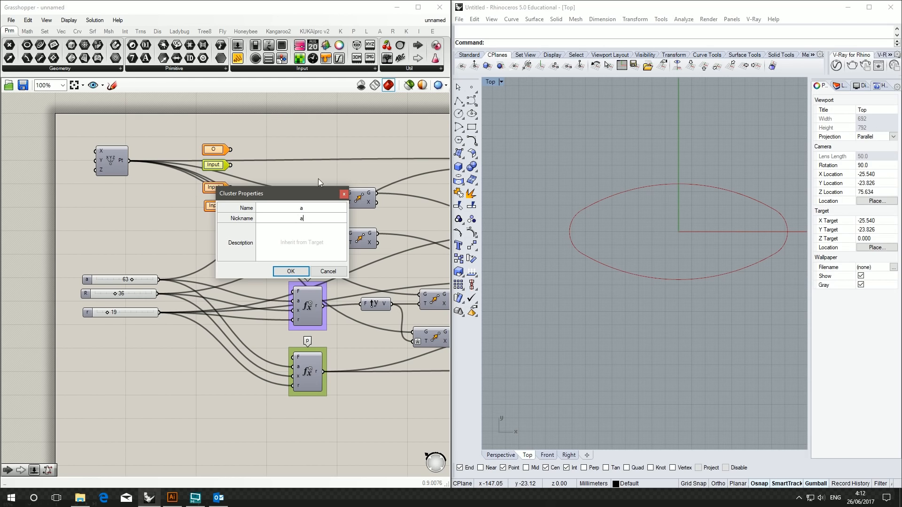
double_click(309, 209)
type("Distance of C2")
Describe the second Cluster Input as "Distance from oval centre to C2 centre" and accept its properties
left_click(284, 243)
type("Distance from or")
key("BackSpace")
type("val origina")
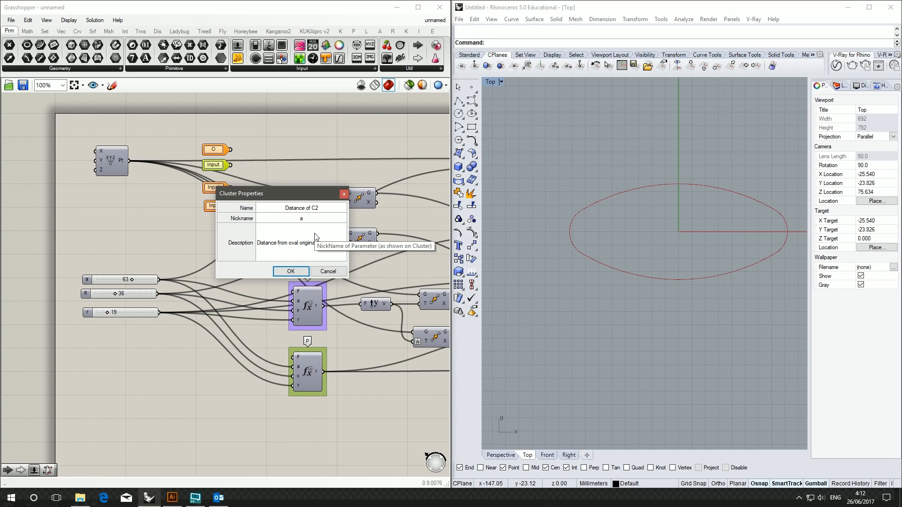
key("BackSpace")
type(" to C2 centre")
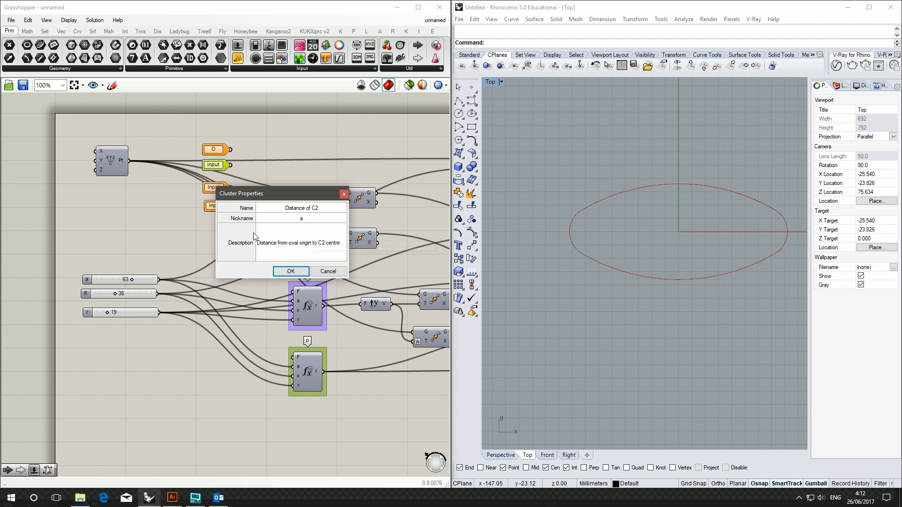
double_click(306, 243)
type("centre")
left_click(293, 270)
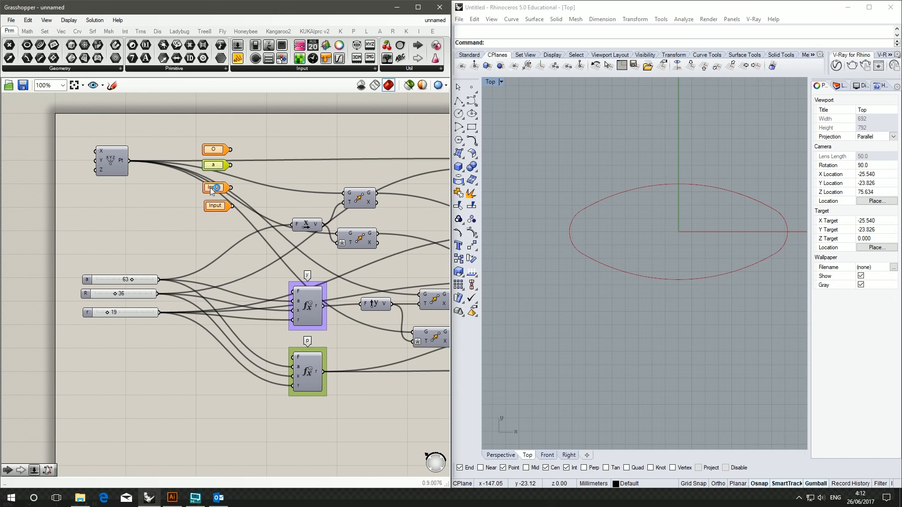
Name the third Cluster Input C1 Radius with nickname R and the description "Radius of C1"
left_click(232, 198)
double_click(215, 187)
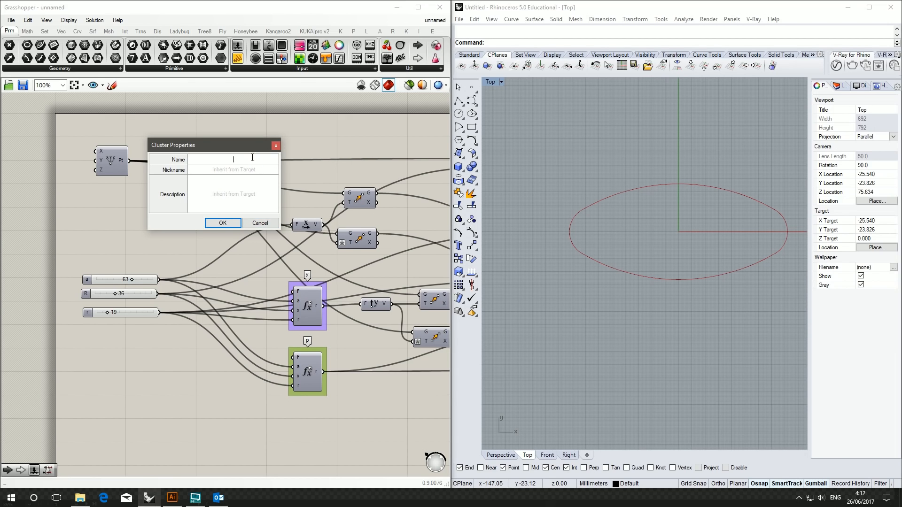
type("C1 Radius")
key("Tab")
type("R")
key("Tab")
type("Radius of")
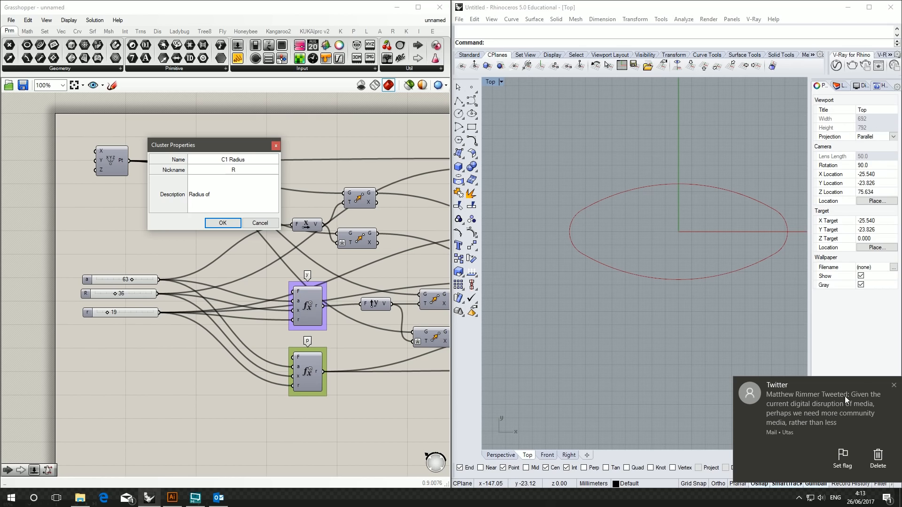
left_click(891, 462)
left_click(208, 192)
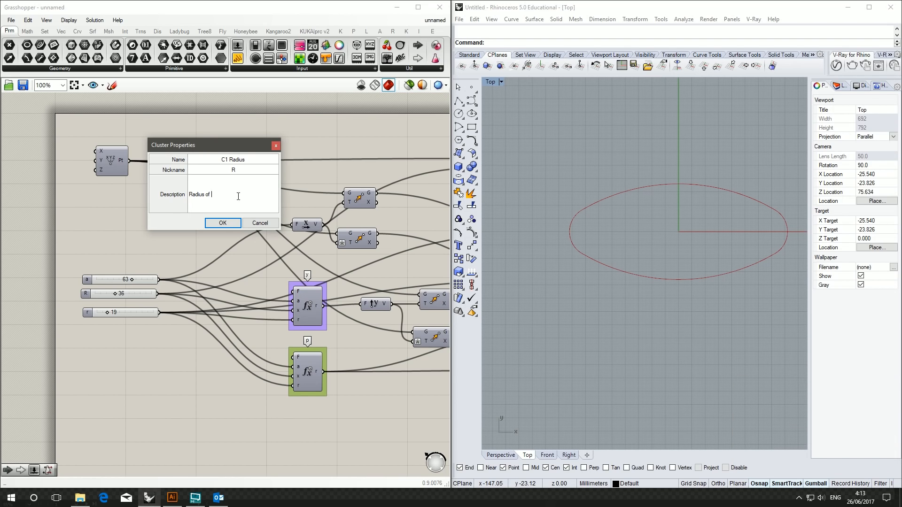
type("C1")
left_click(222, 225)
Name the fourth Cluster Input C2 Radius with nickname r and the description "Radius of C2"
double_click(216, 208)
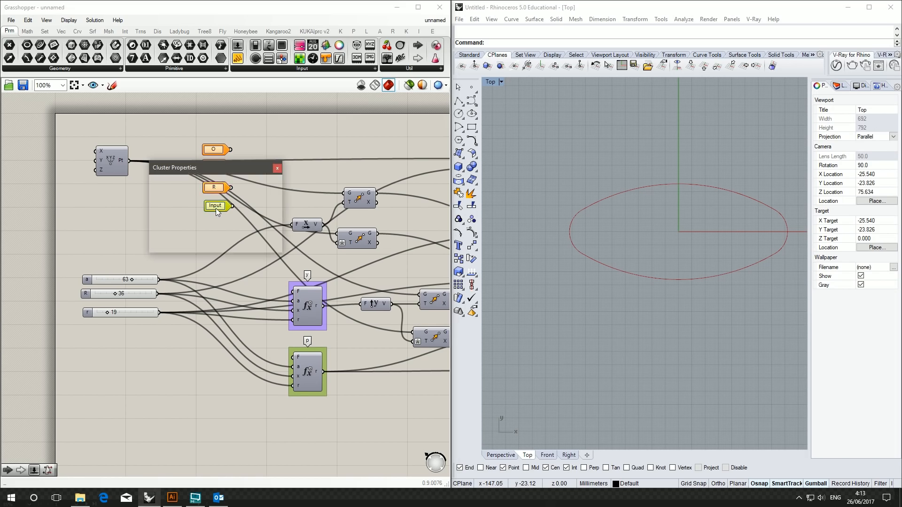
left_click(239, 183)
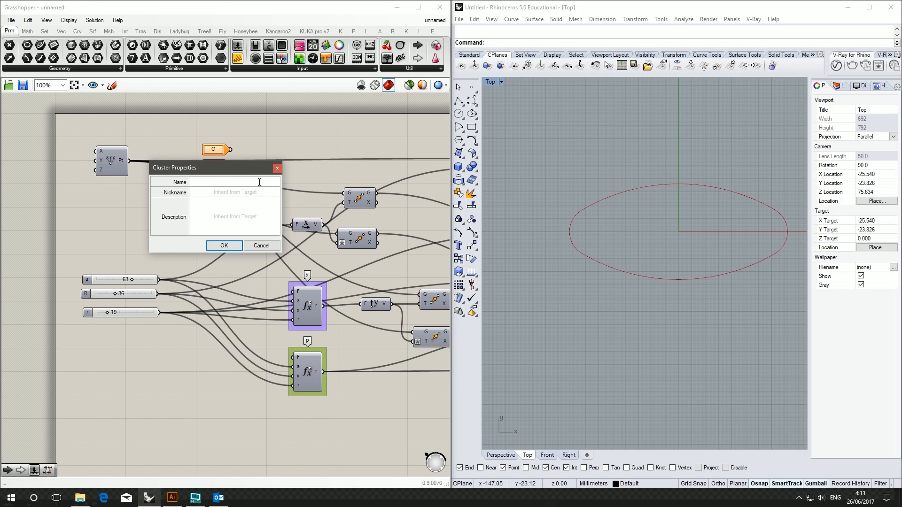
type("R")
type("2 Rad")
type("ius")
left_click(242, 192)
type("r")
left_click(255, 212)
type("Radius of C2")
left_click(224, 245)
Move the four cluster inputs together to just below the Construct Point component, above the sliders
left_click_drag(229, 130, 159, 246)
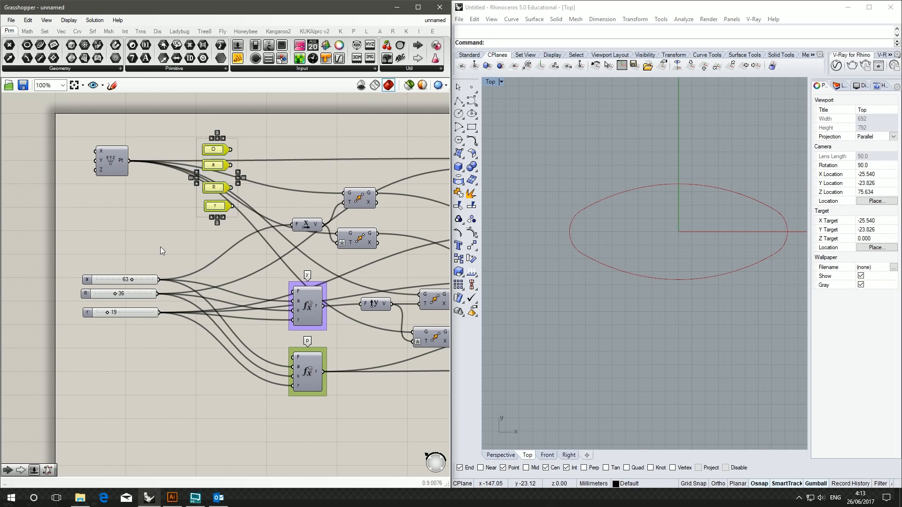
left_click_drag(223, 208, 194, 239)
left_click(137, 181)
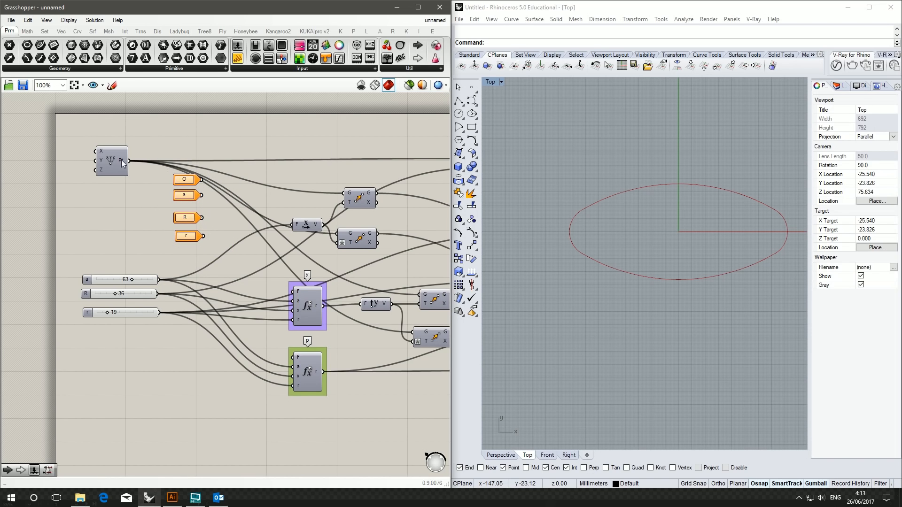
Wire the O input to C1's centre point, the Unit X factor and the geometry inputs of the four Move components
right_click_drag(288, 188, 171, 188)
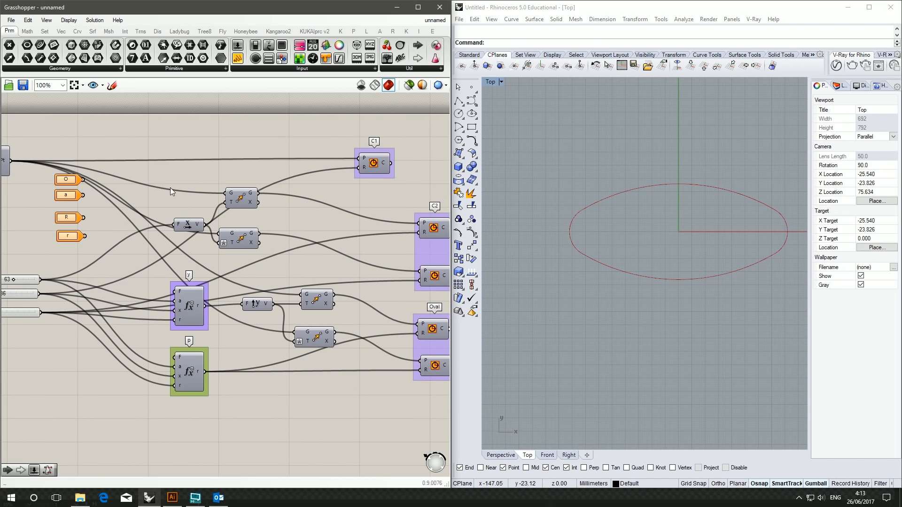
left_click_drag(84, 180, 355, 162)
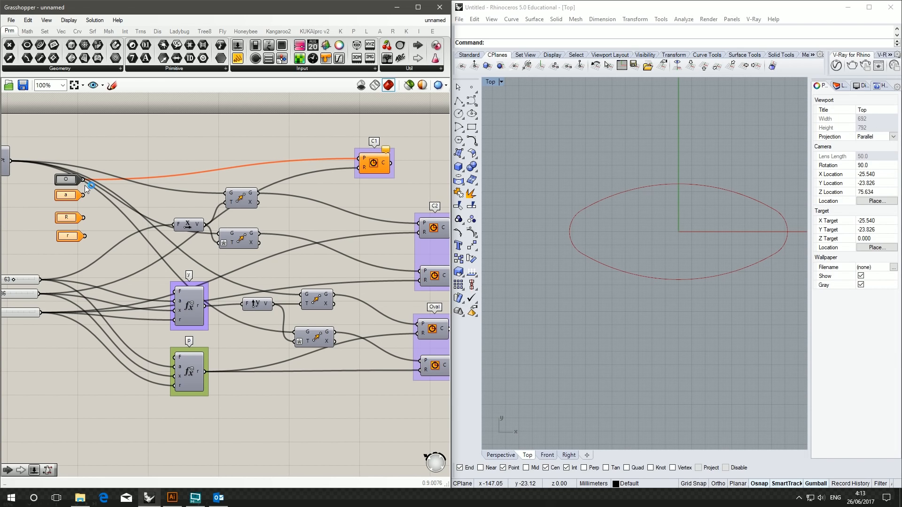
left_click_drag(84, 180, 227, 194)
left_click_drag(83, 179, 176, 225)
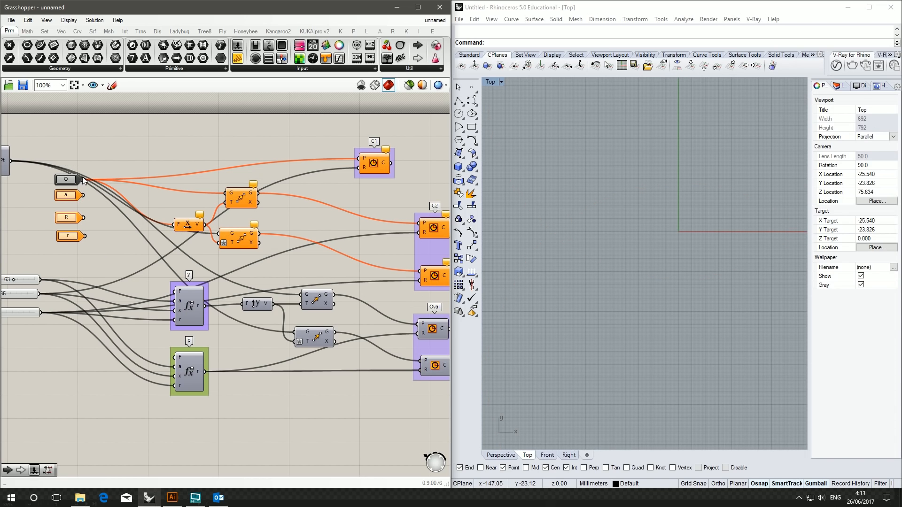
left_click_drag(83, 182, 295, 333)
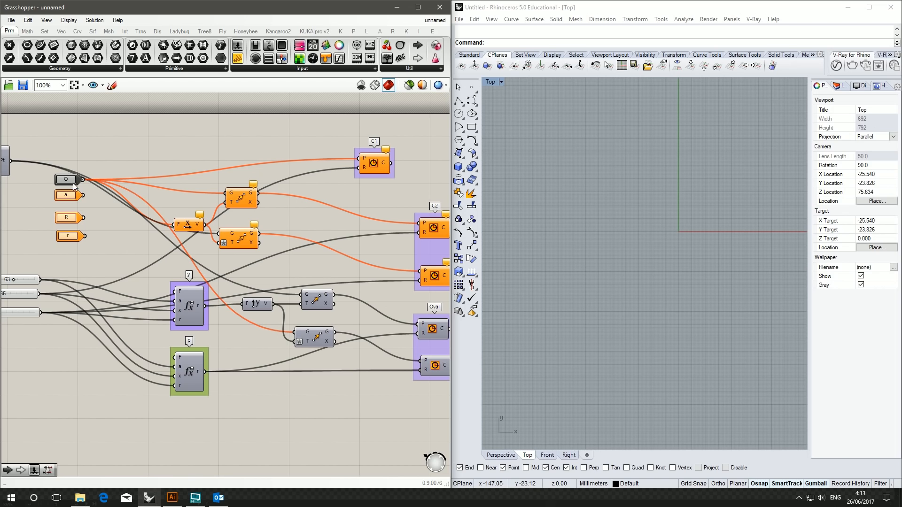
right_click_drag(67, 239, 144, 241)
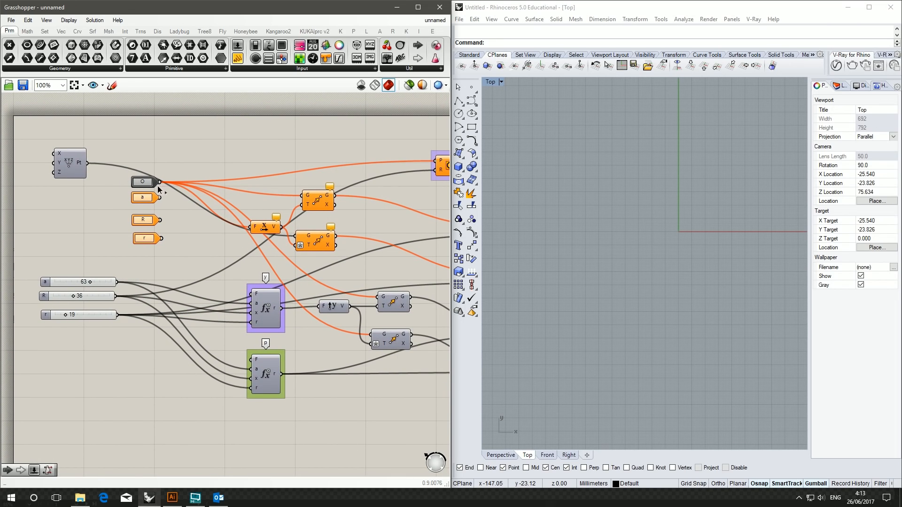
right_click_drag(164, 219, 203, 193)
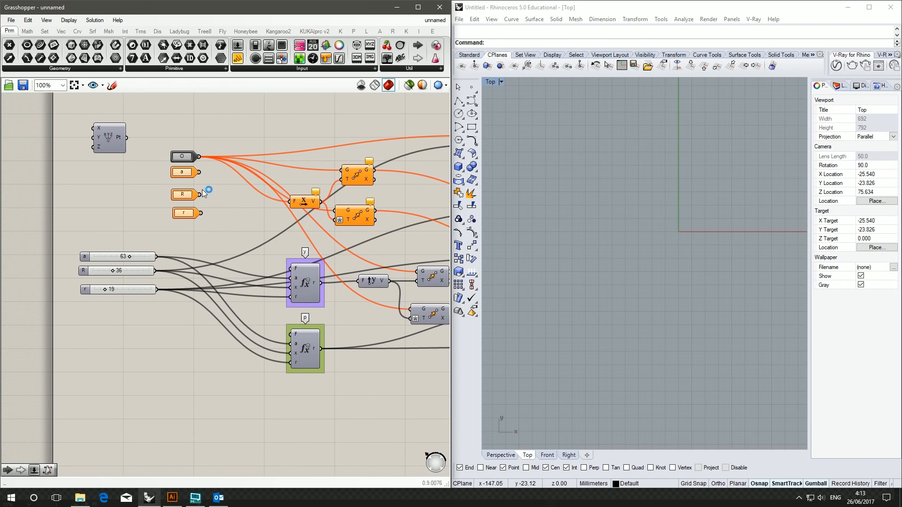
Wire the a input to the a variable of the y and p expressions and to the Unit X factor
left_click_drag(200, 172, 290, 279)
right_click_drag(281, 238, 232, 247)
left_click_drag(151, 181, 242, 353)
right_click_drag(238, 234, 148, 223)
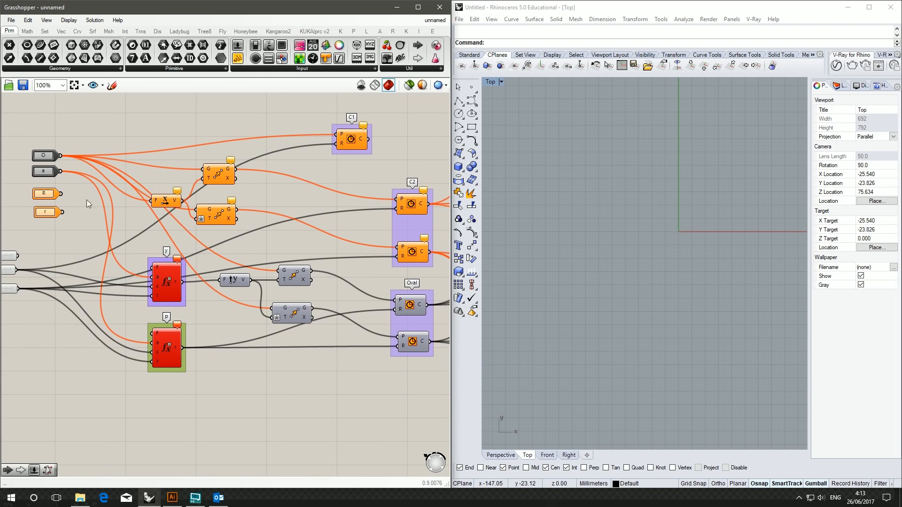
right_click_drag(87, 199, 157, 200)
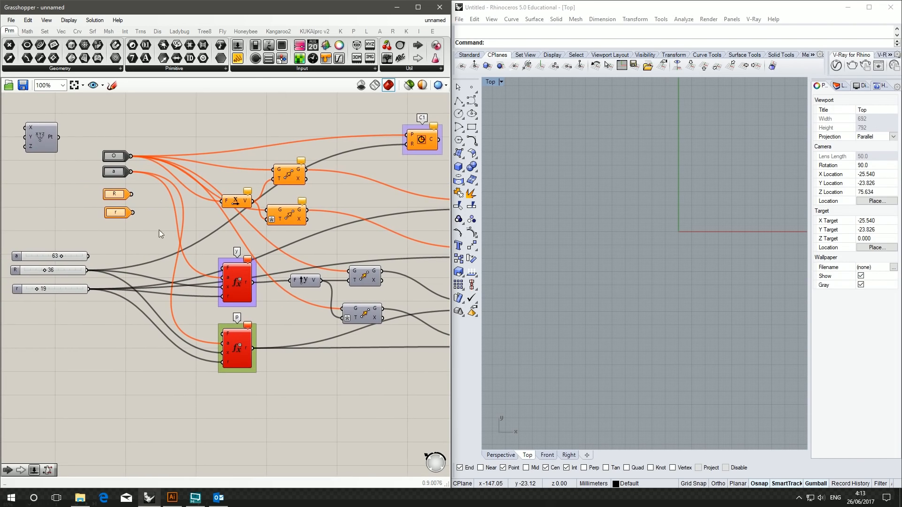
left_click(81, 271)
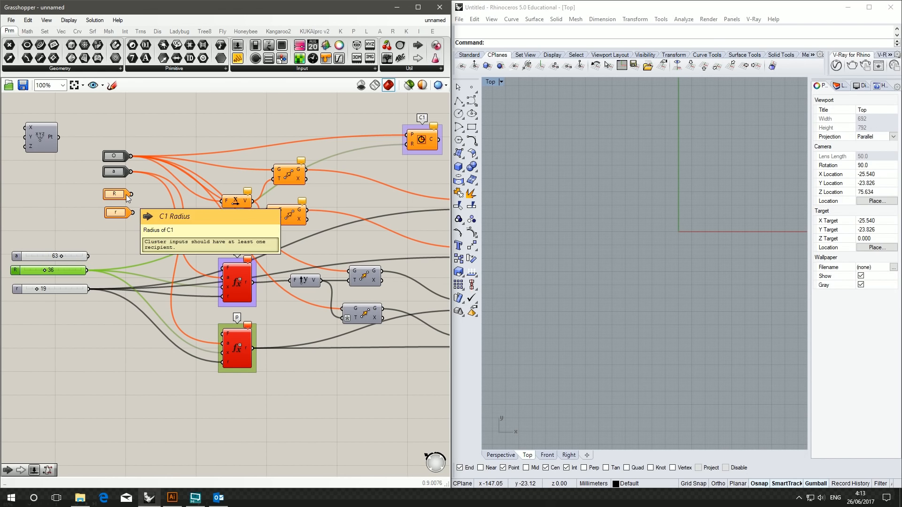
left_click_drag(123, 173, 225, 207)
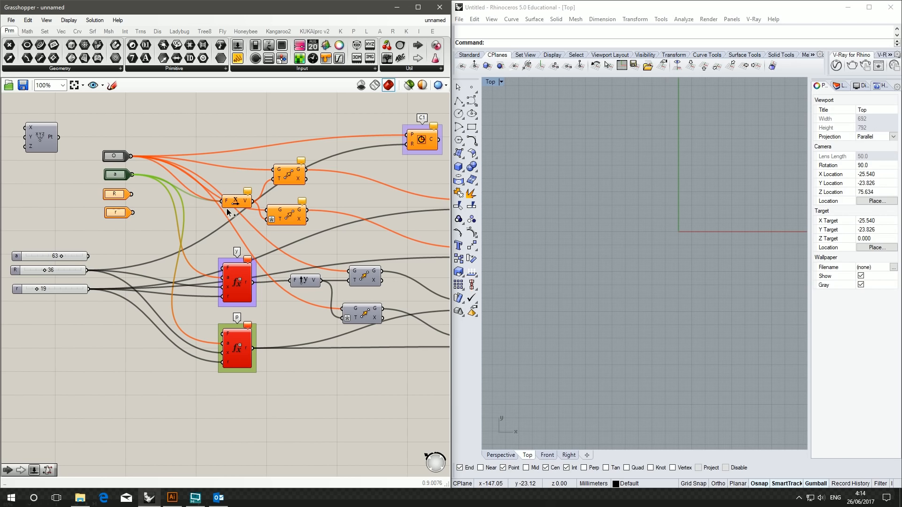
left_click(220, 199)
Wire the R input to the x variable of the y and p expressions and to the radius of circle C1
right_click_drag(173, 226, 201, 209)
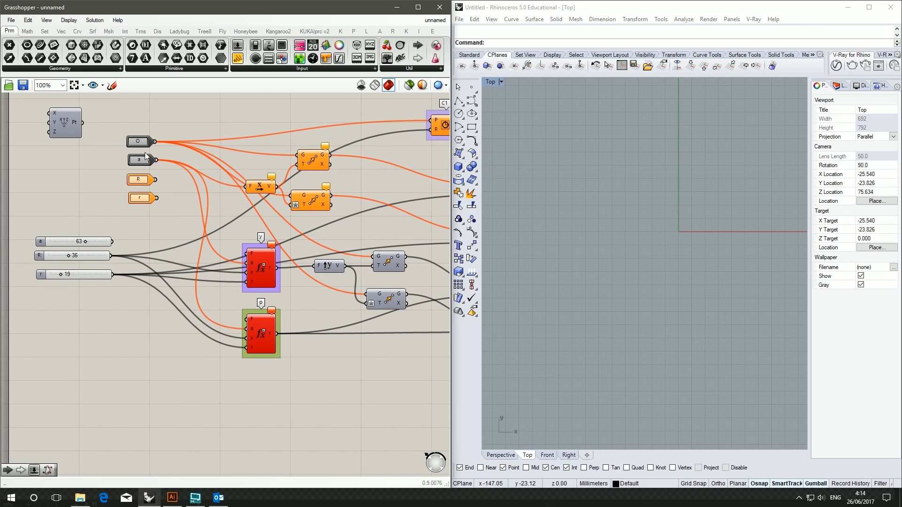
left_click_drag(139, 179, 246, 263)
left_click_drag(161, 177, 245, 339)
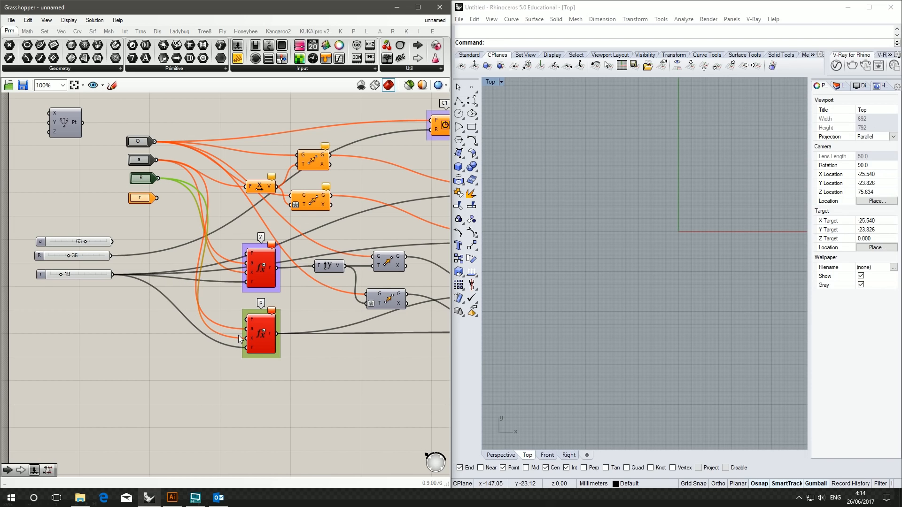
left_click_drag(158, 179, 430, 130)
Wire the r input to the r variable of the y and p expressions and to the radii of both C2 circles
right_click_drag(154, 208, 157, 187)
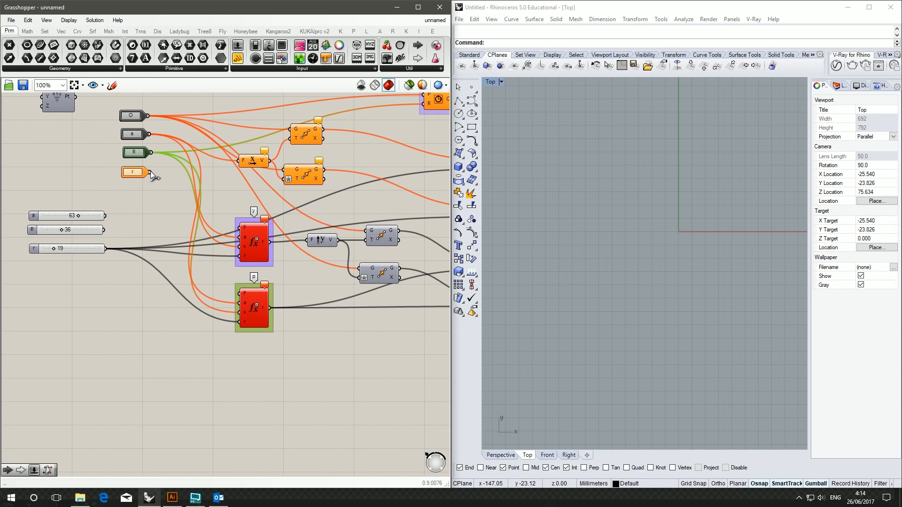
left_click_drag(151, 174, 240, 322)
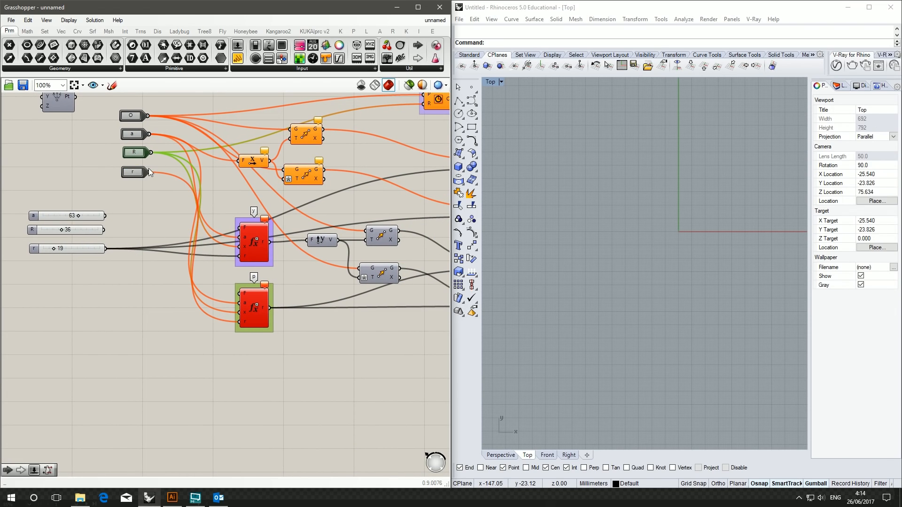
left_click_drag(152, 171, 233, 261)
right_click_drag(272, 206, 181, 218)
left_click_drag(58, 184, 394, 187)
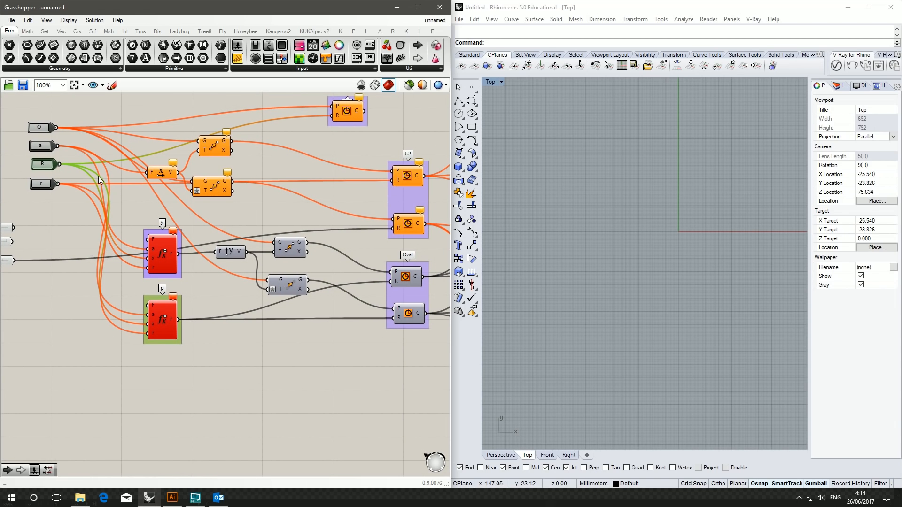
left_click_drag(59, 184, 393, 228)
Move the a, R and r sliders together up to just beneath the Construct Point component
right_click_drag(207, 223, 329, 197)
left_click_drag(106, 242, 61, 180)
right_click_drag(144, 222, 191, 275)
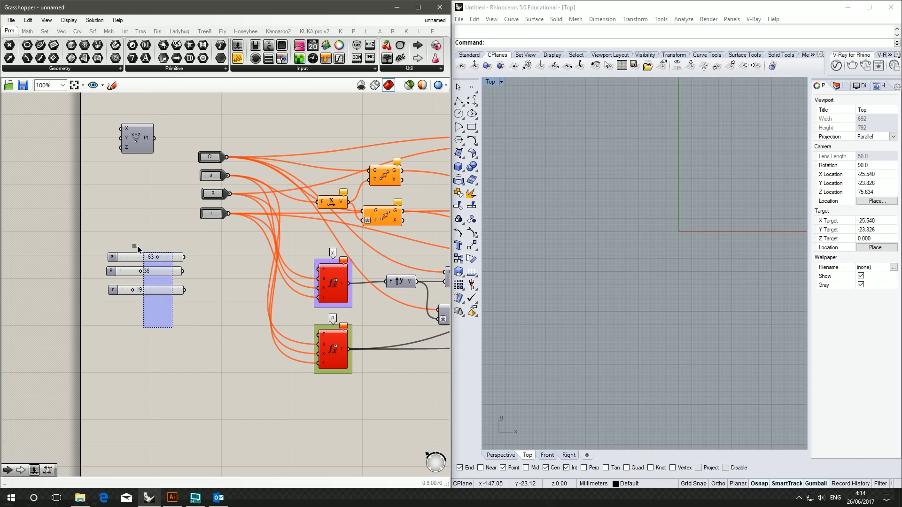
left_click_drag(151, 261, 145, 191)
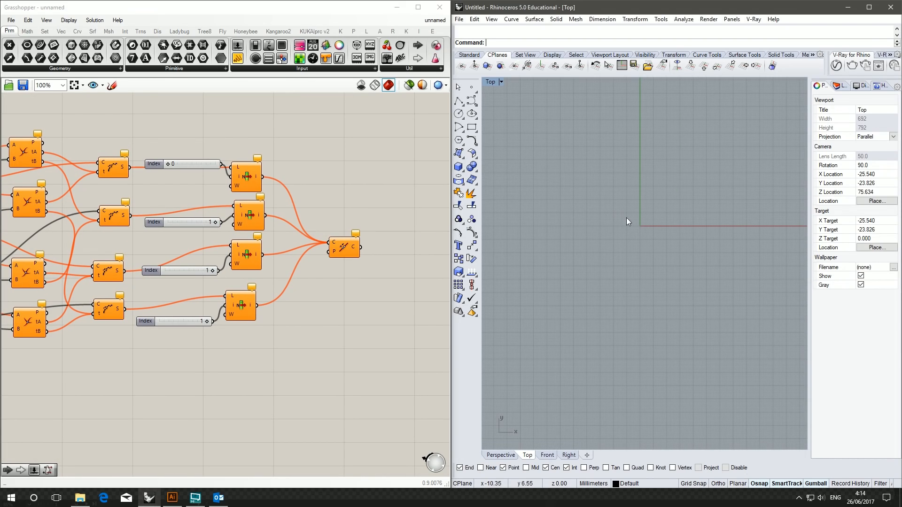
Add a Cluster Output after the Join Curves component and connect it to the joined curve
left_click(417, 69)
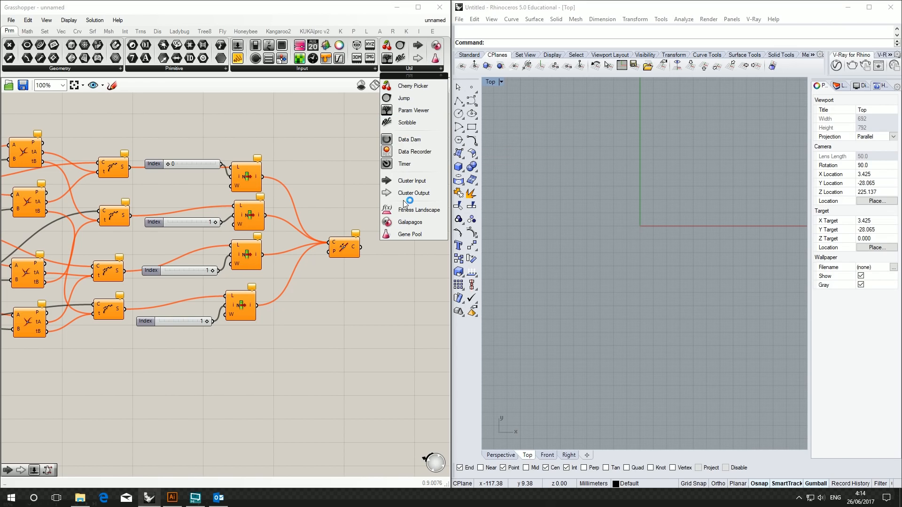
left_click_drag(406, 197, 393, 215)
right_click_drag(394, 216, 284, 210)
left_click_drag(288, 207, 276, 242)
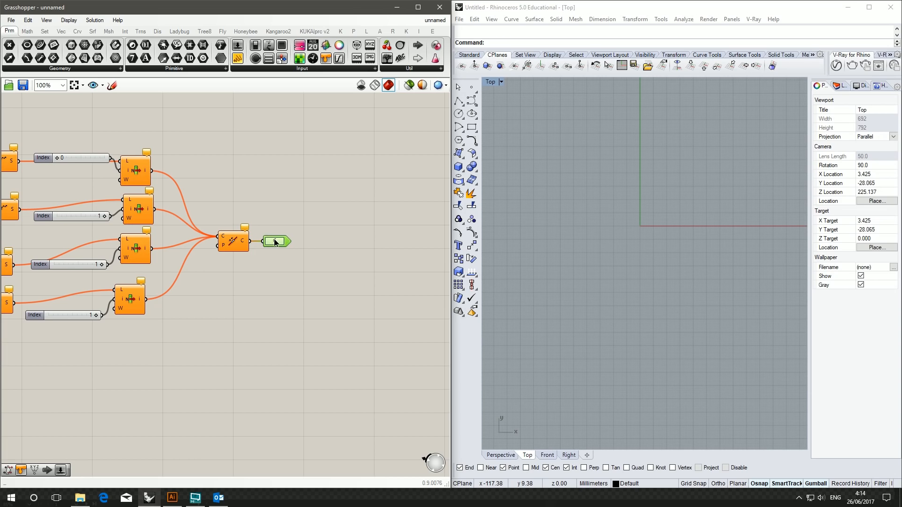
Name the Cluster Output Oval with nickname Oval and the description "Oval Curve"
double_click(277, 242)
type("Oval")
key("Tab")
type("Oval")
key("Tab")
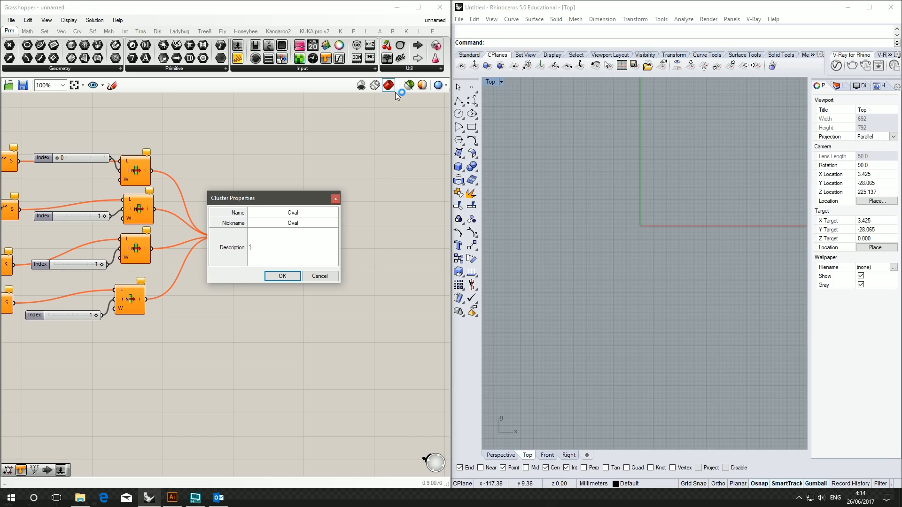
type("Oval Curve")
left_click(282, 276)
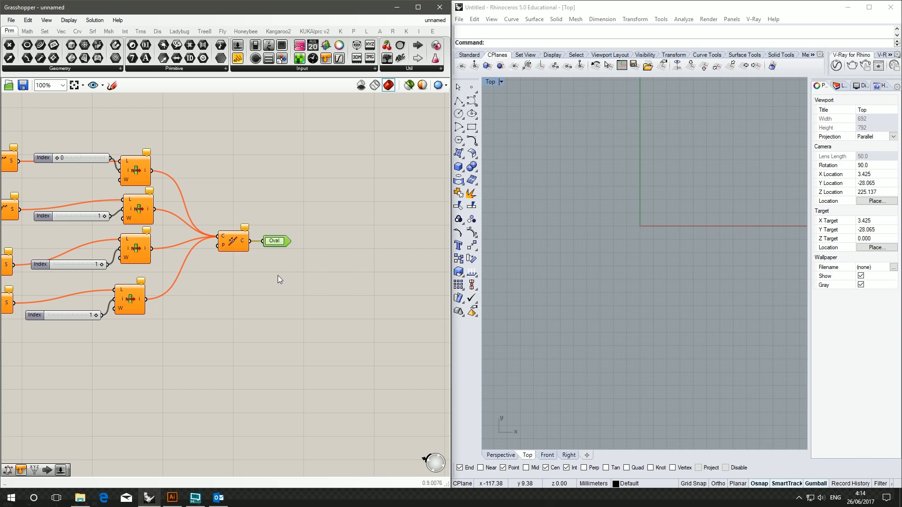
Package everything from the cluster inputs to the Oval output as a cluster, leaving out the Construct Point and the three sliders
double_click(266, 240)
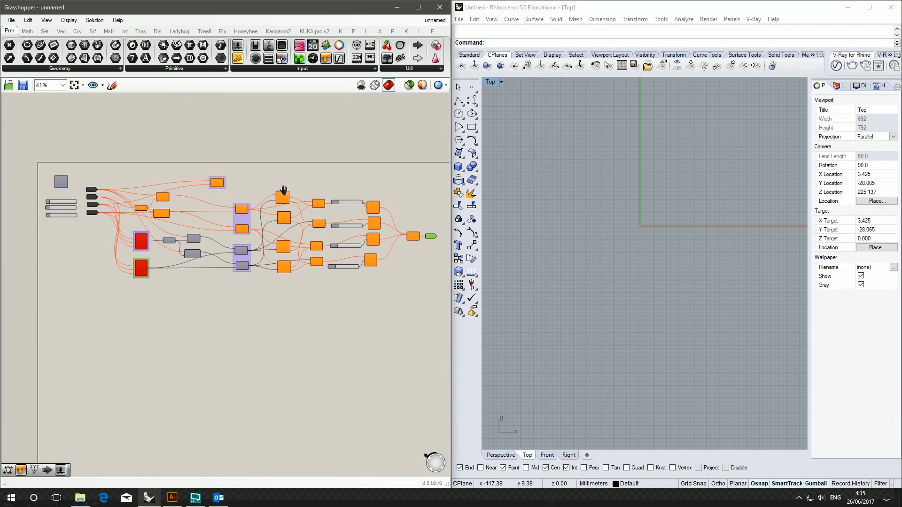
left_click_drag(438, 280, 86, 166)
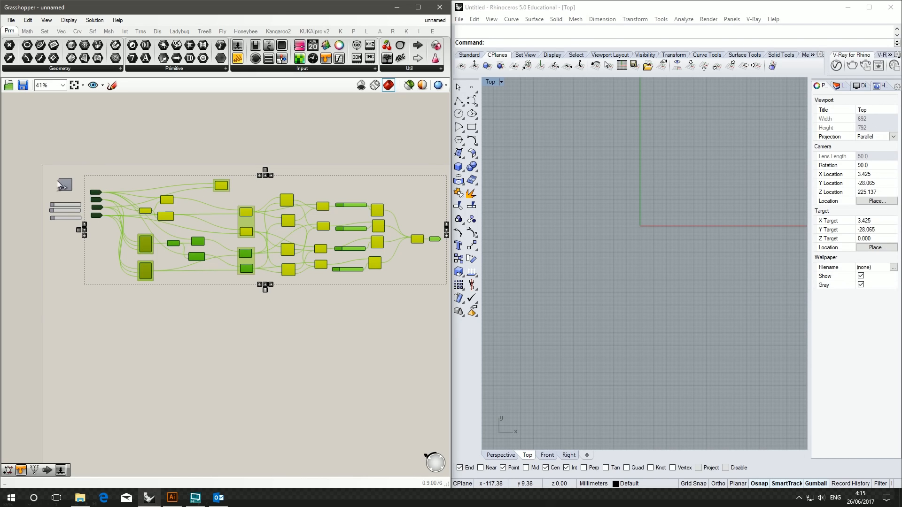
middle_click(141, 205)
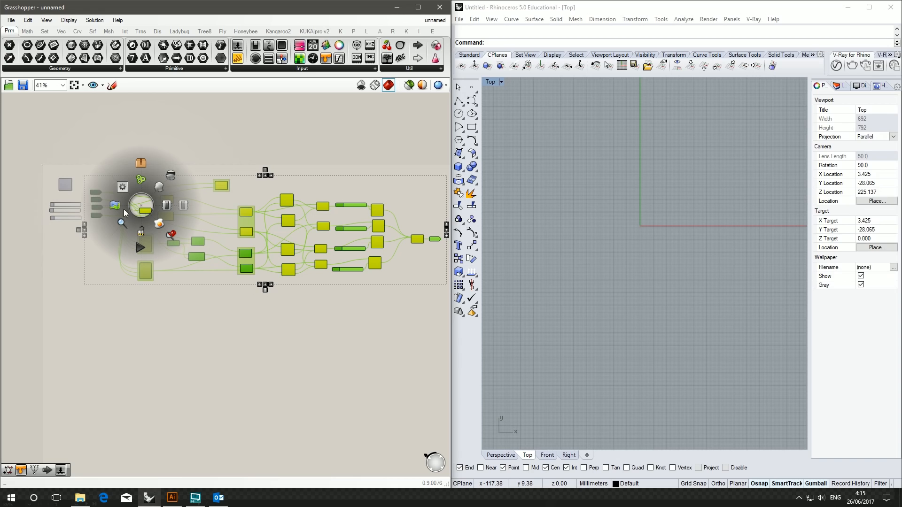
left_click(140, 165)
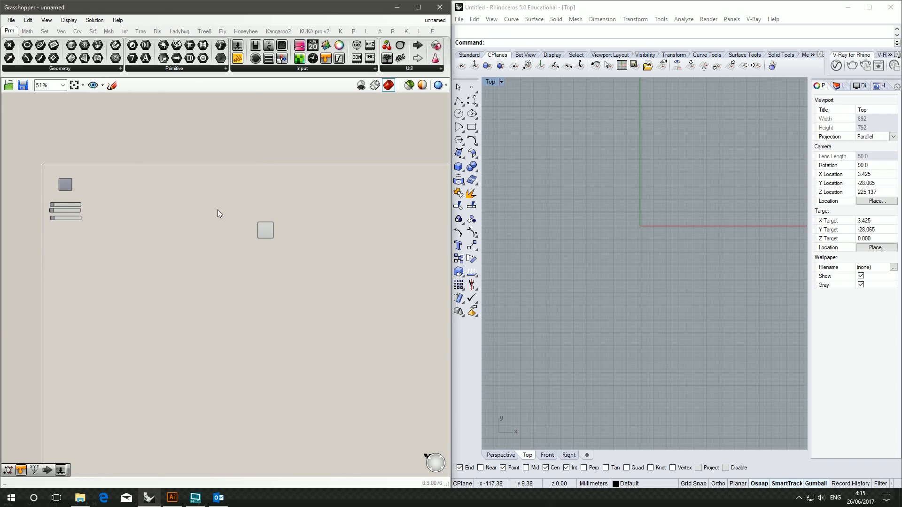
Move the new cluster closer to the Construct Point component and the sliders
scroll(281, 250, "up", 3)
left_click_drag(341, 262, 106, 180)
right_click_drag(79, 181, 360, 210)
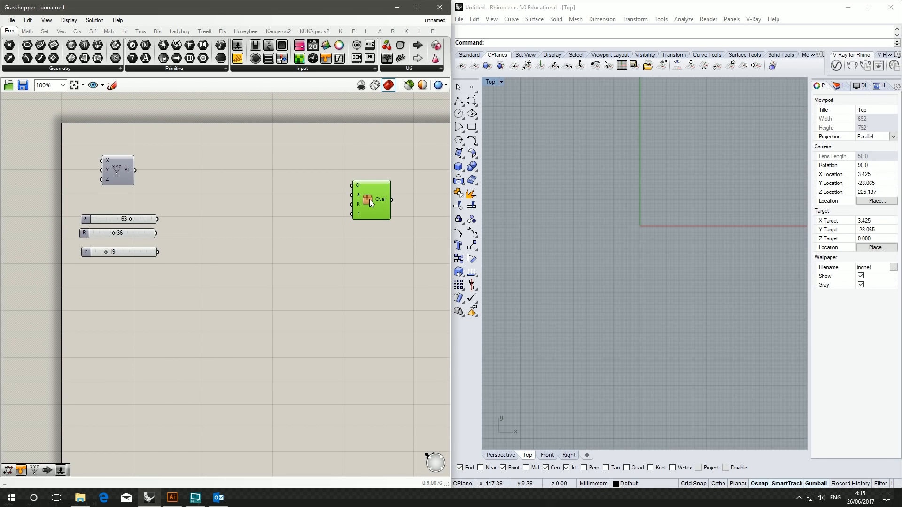
Open the cluster for editing, change its output's nickname to C and return to the main definition
double_click(369, 199)
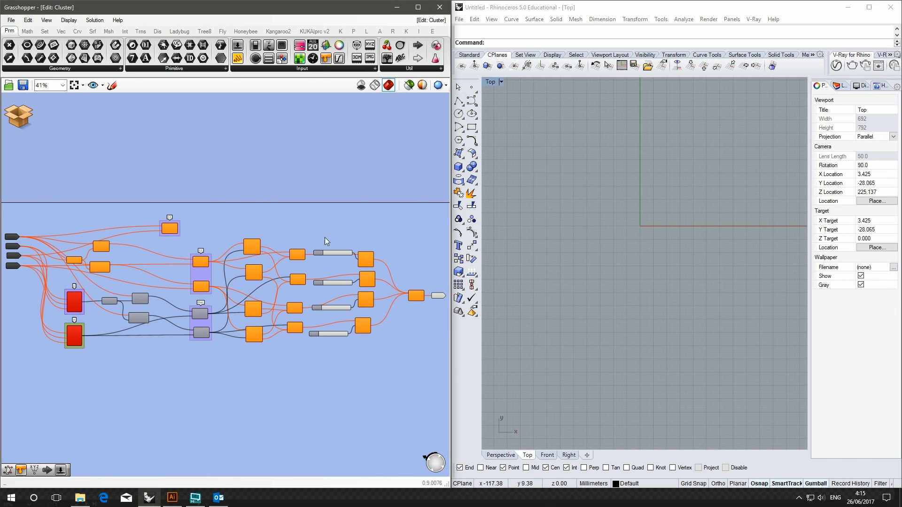
right_click_drag(419, 291, 105, 222)
scroll(187, 236, "up", 3)
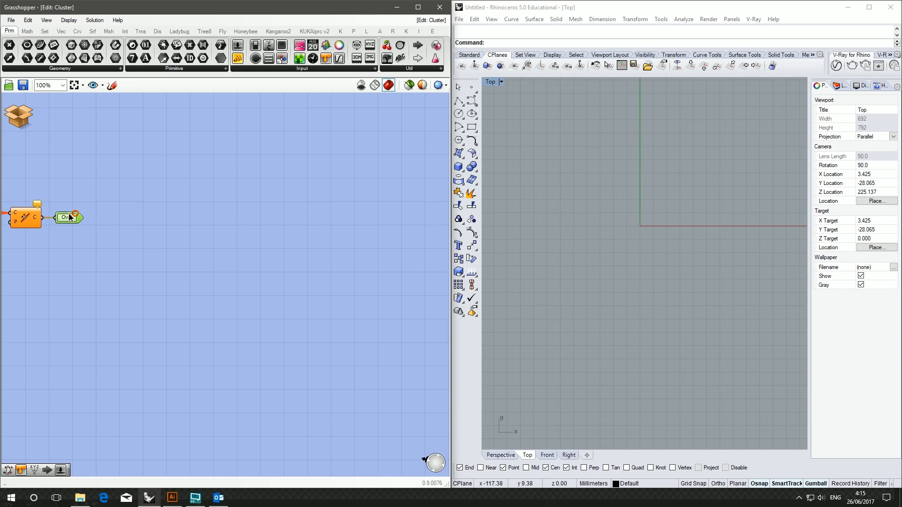
double_click(67, 217)
type("C")
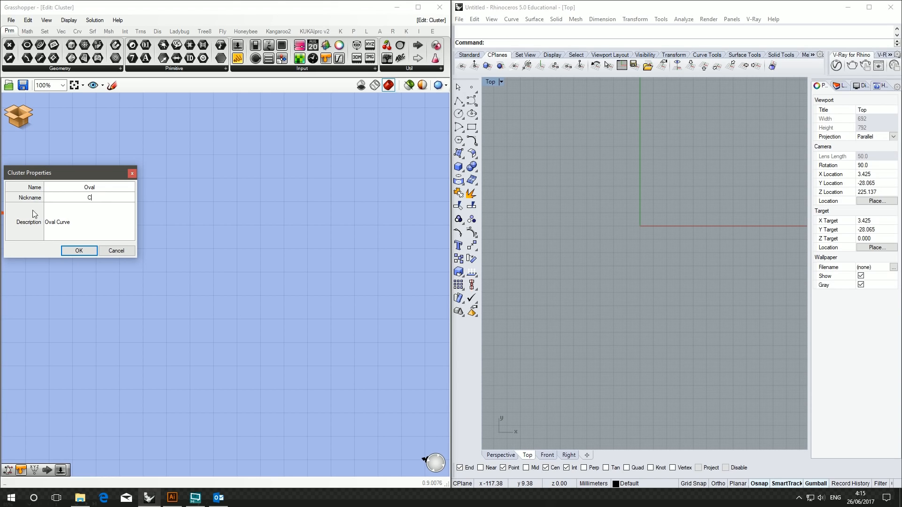
right_click_drag(75, 254, 216, 254)
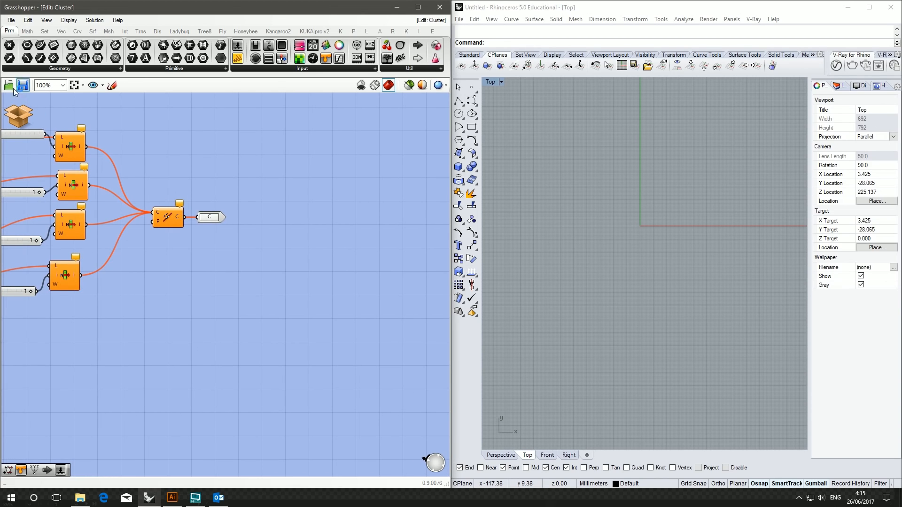
left_click(18, 115)
left_click(44, 127)
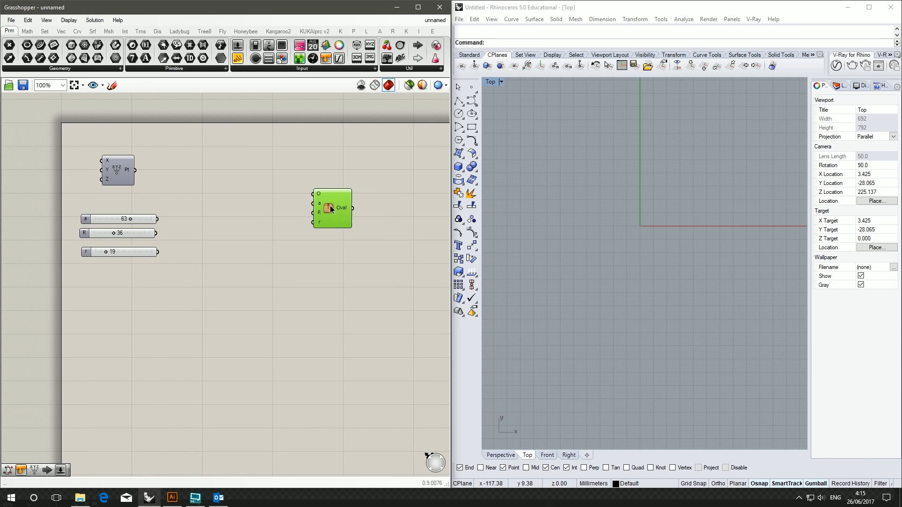
Move the cluster nearer the sliders, change the name of its internal output to C, and save and close the cluster
left_click_drag(330, 205, 270, 207)
left_click(274, 306)
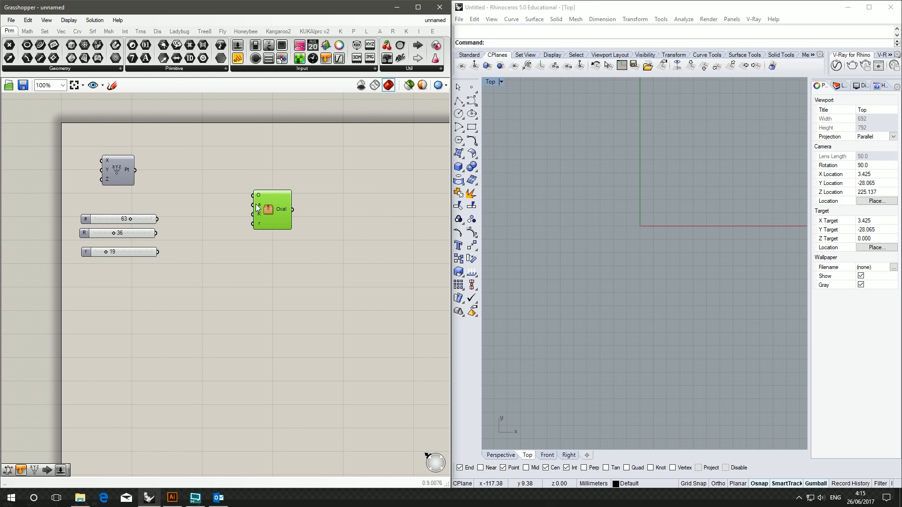
double_click(269, 211)
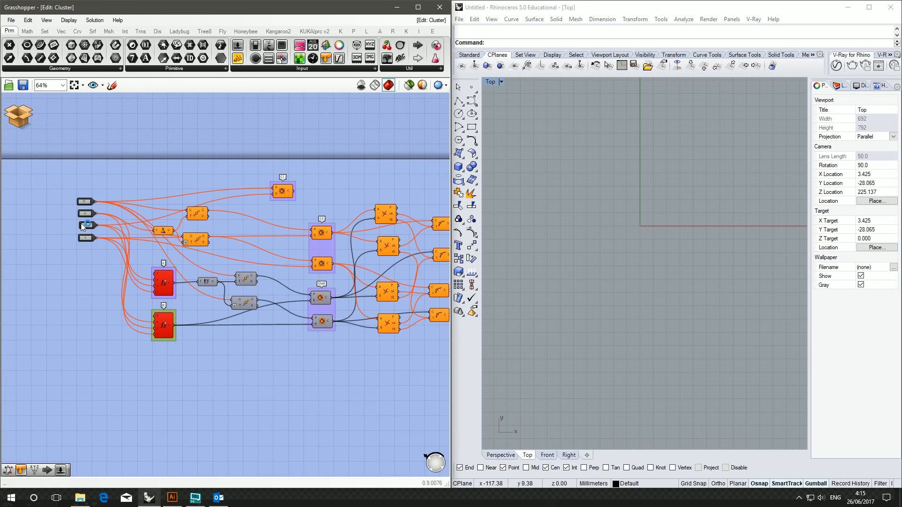
scroll(244, 231, "up", 3)
double_click(177, 226)
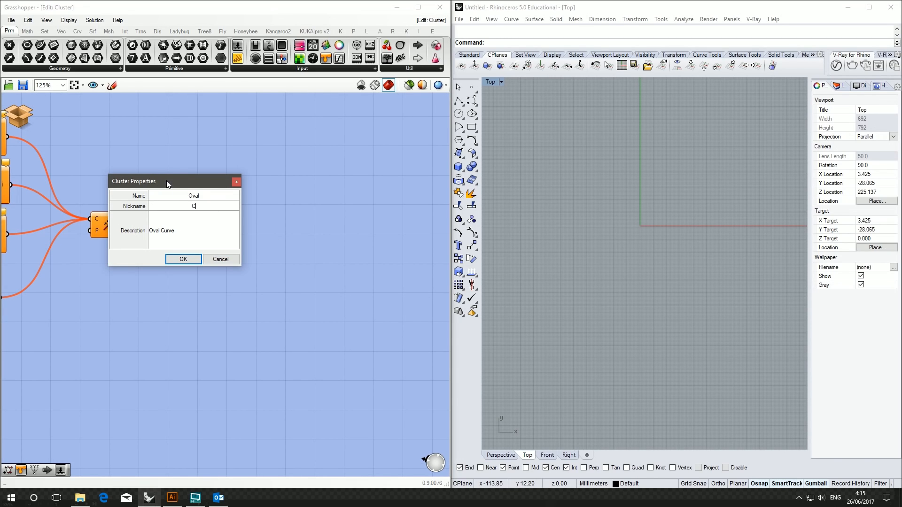
double_click(219, 195)
type("C")
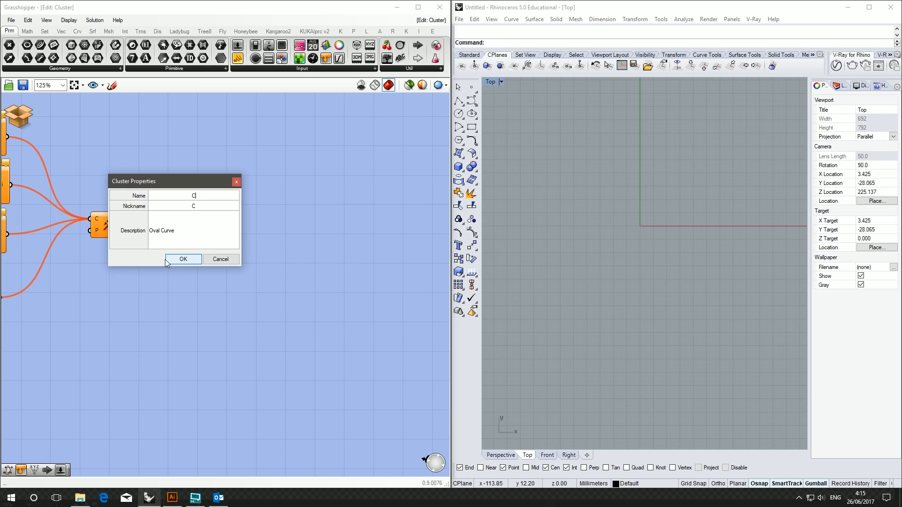
left_click(184, 258)
left_click(33, 115)
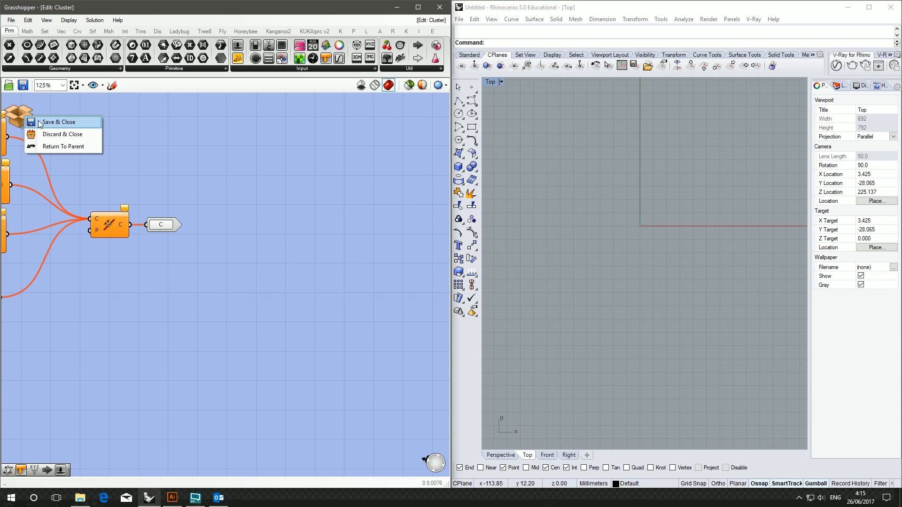
left_click(51, 121)
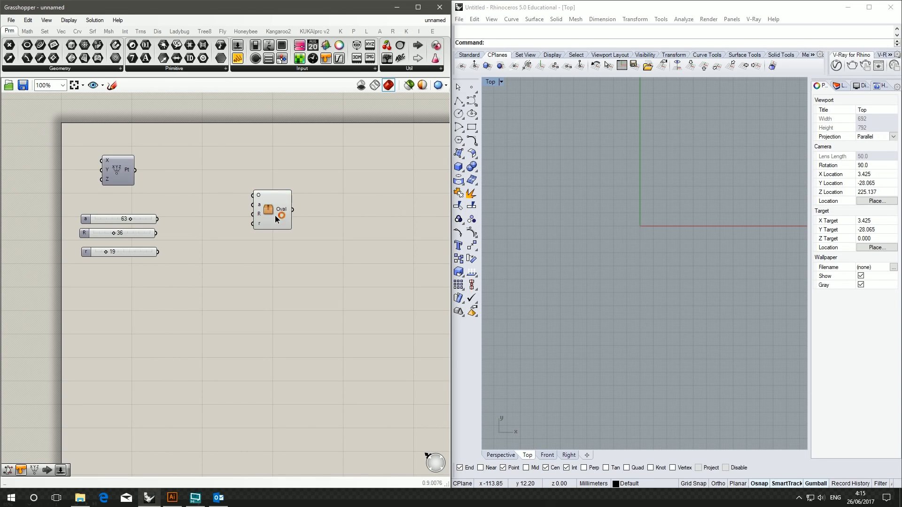
Connect the Construct Point output to the cluster's O input and the three sliders to its a, R and r inputs
left_click_drag(135, 170, 230, 205)
left_click_drag(159, 222, 200, 200)
left_click_drag(156, 234, 206, 210)
left_click_drag(158, 253, 226, 215)
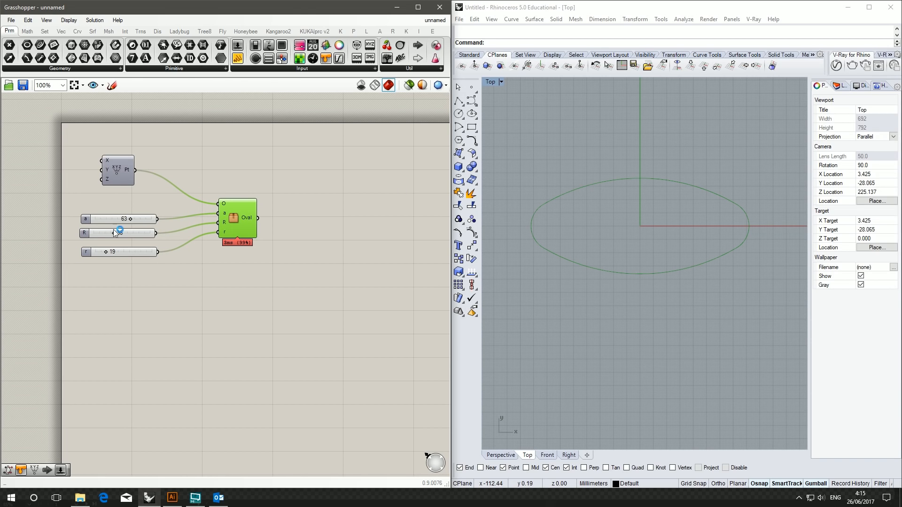
Set the a slider to 57 and shift the connected cluster slightly up and away from the sliders
left_click_drag(131, 219, 127, 220)
left_click(281, 188)
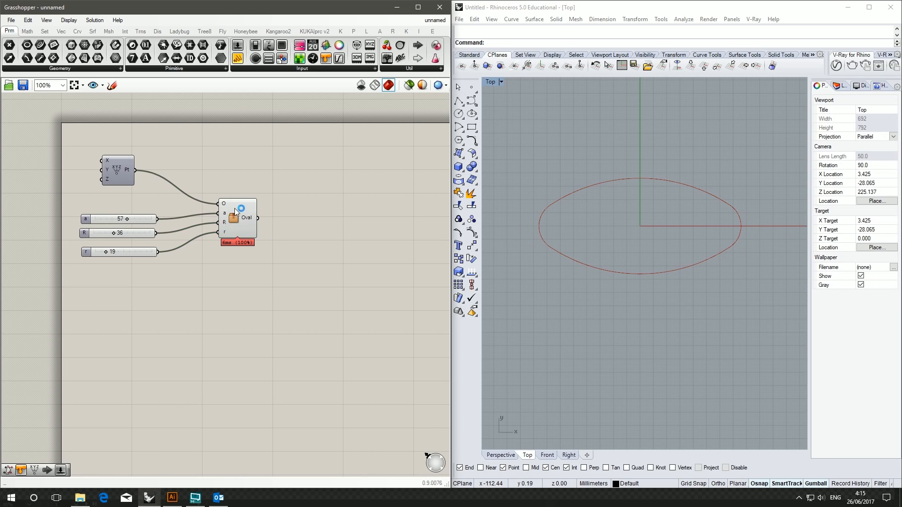
left_click_drag(235, 207, 243, 195)
left_click(278, 190)
Switch to the open ovals definition and turn off the preview of the upper cluster and the oval definition below it
left_click(435, 20)
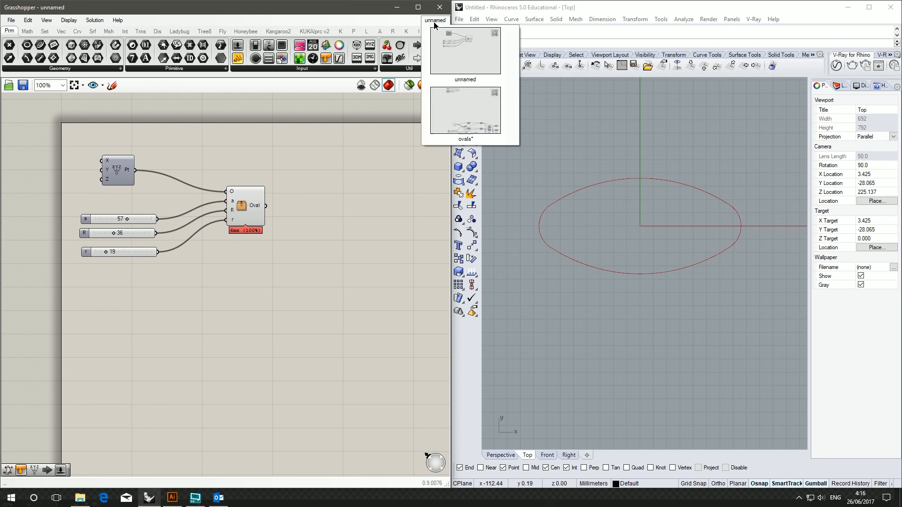
left_click(451, 97)
scroll(388, 145, "down", 6)
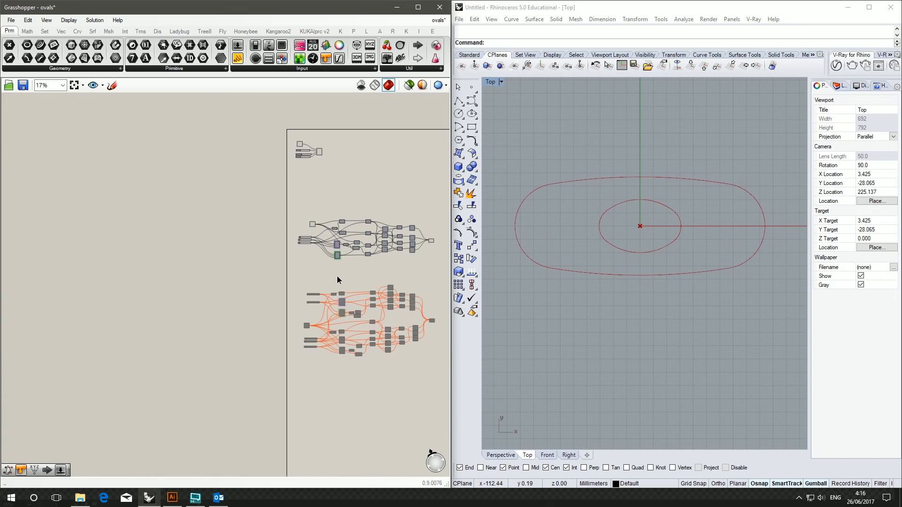
right_click_drag(337, 276, 280, 225)
right_click_drag(370, 219, 337, 244)
left_click(373, 246)
left_click_drag(373, 246, 224, 121)
middle_click(231, 137)
left_click(260, 110)
scroll(311, 321, "up", 3)
left_click(325, 321)
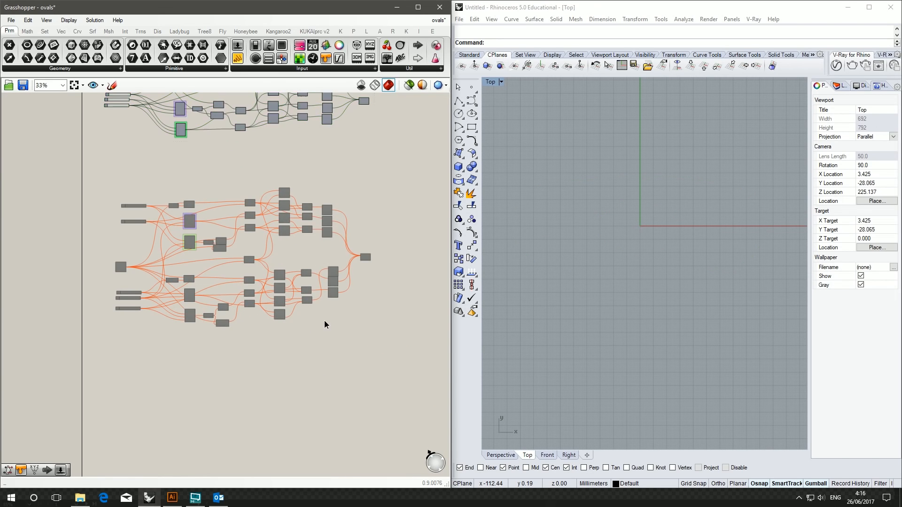
Select the entire disabled definition at the bottom of the ovals file and enable it
left_click_drag(387, 351, 93, 178)
middle_click(132, 189)
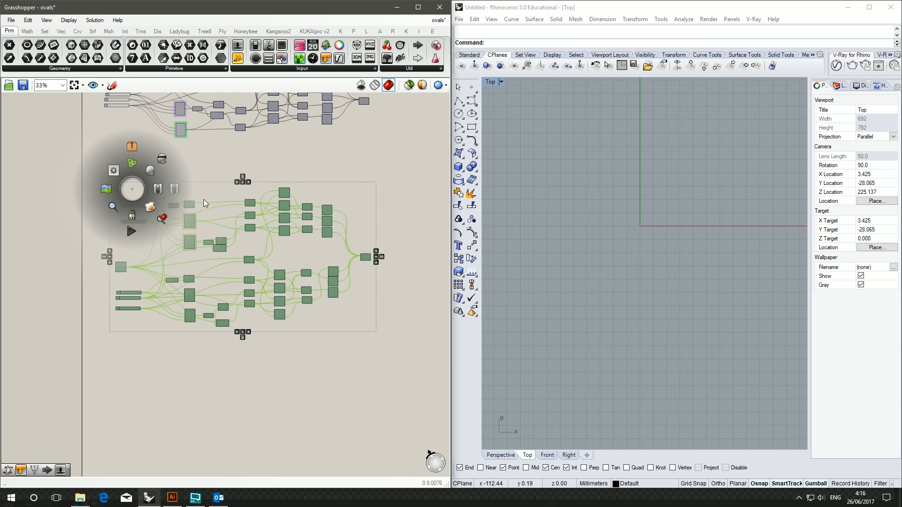
left_click(157, 183)
scroll(172, 254, "up", 4)
left_click(133, 230)
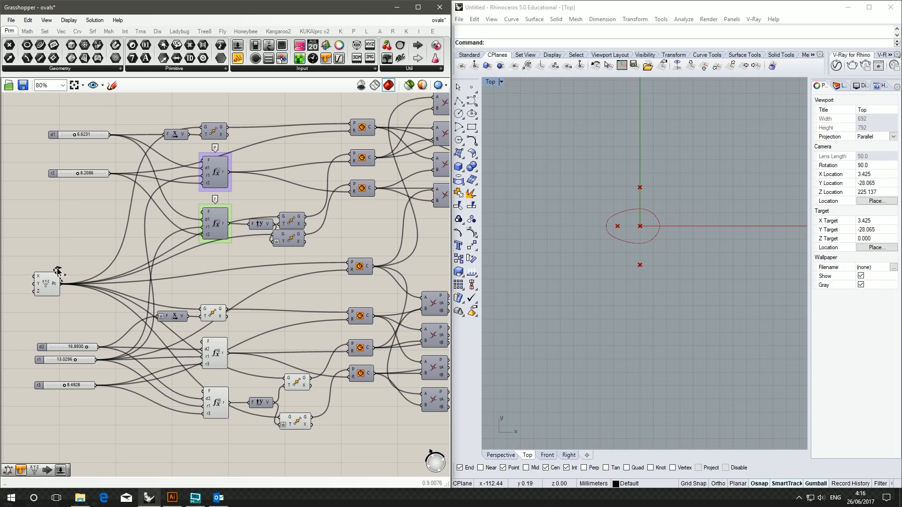
Select the two grouped expression components in the upper half of the enabled definition to highlight their connections
left_click_drag(244, 149, 190, 231)
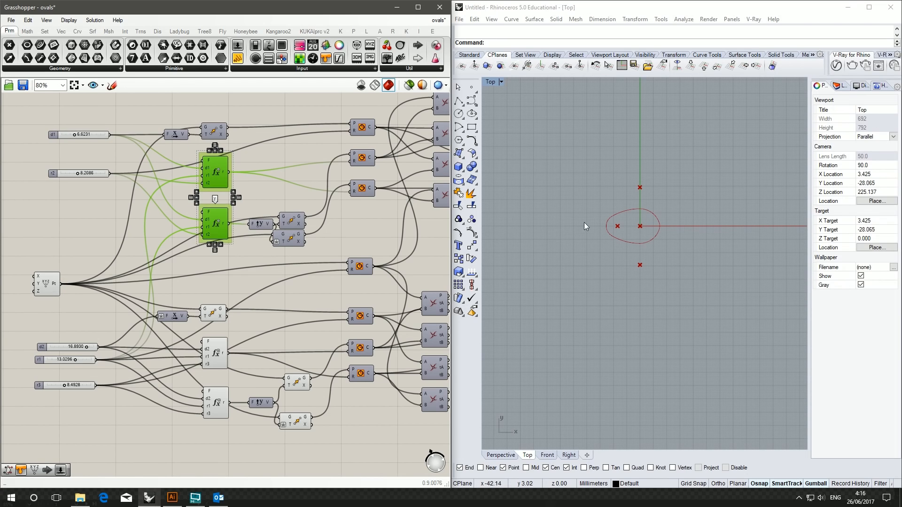
right_click_drag(284, 304, 255, 255)
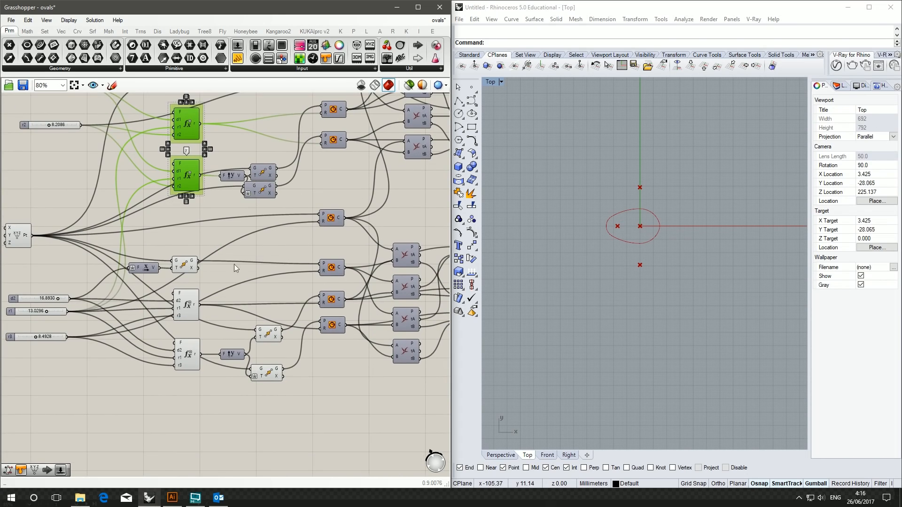
right_click_drag(220, 144, 250, 183)
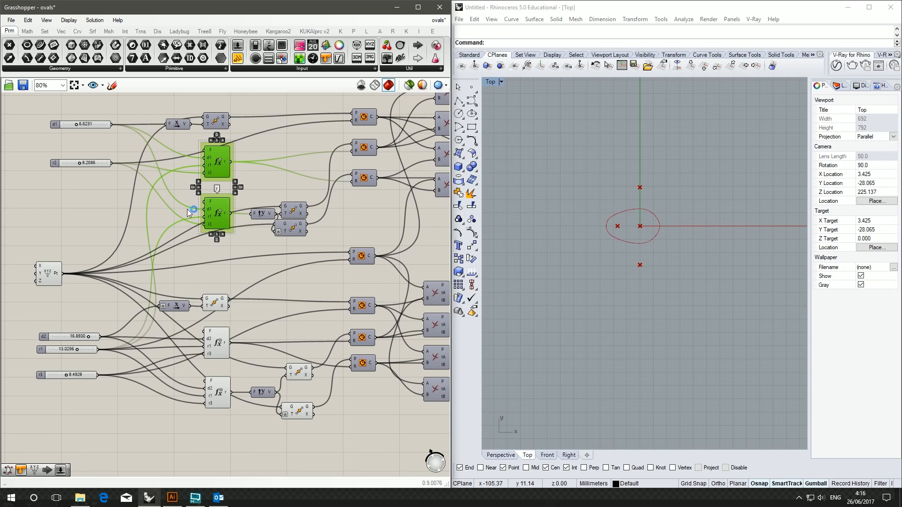
Reshape the oval by raising the d1 slider and trying r2 at 12.6744 before lowering it again
left_click_drag(80, 163, 91, 165)
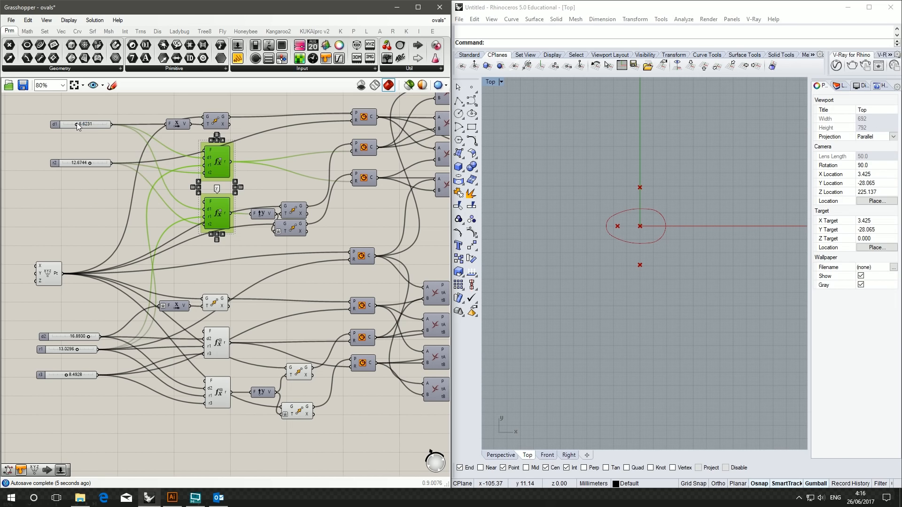
left_click_drag(78, 126, 103, 126)
mouse_move(89, 163)
left_mouse_down()
mouse_move(66, 163)
mouse_move(81, 163)
left_mouse_up()
Examine the enabled definition from its sliders and expressions through the arcs to the final curve-joining component
right_click_drag(236, 229, 194, 205)
scroll(194, 205, "down", 1)
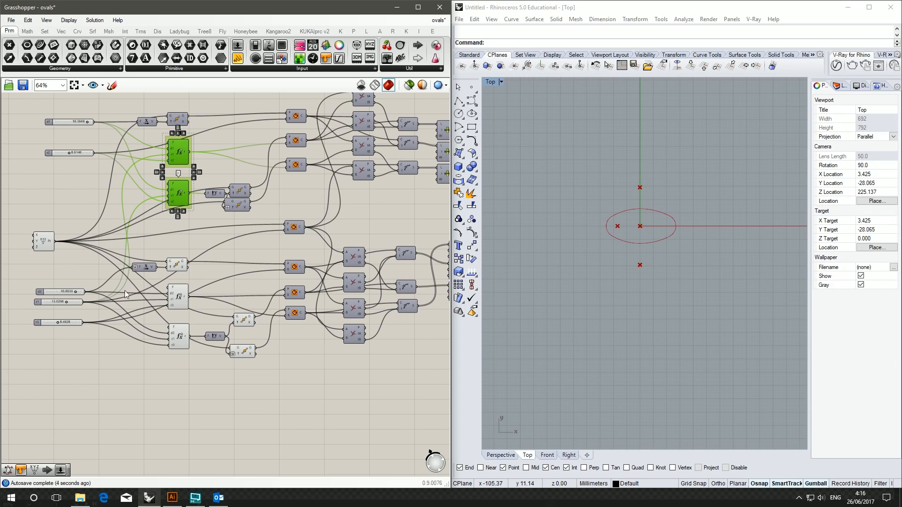
right_click_drag(337, 273, 183, 232)
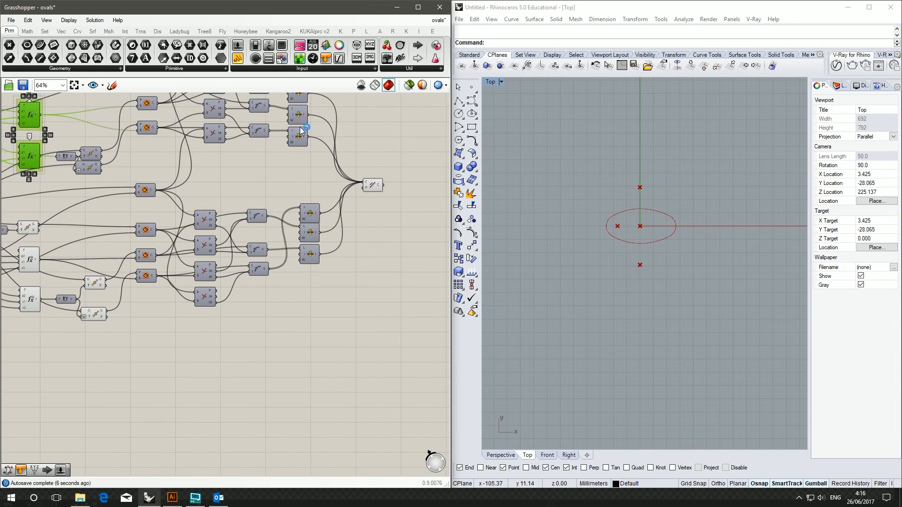
right_click_drag(291, 160, 291, 188)
left_click_drag(367, 216, 358, 191)
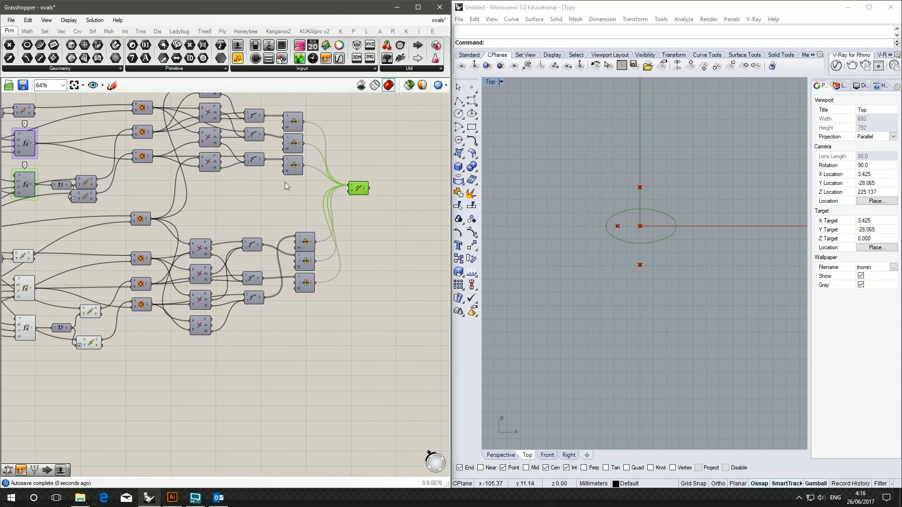
right_click_drag(106, 157, 331, 148)
right_click_drag(256, 192, 235, 170)
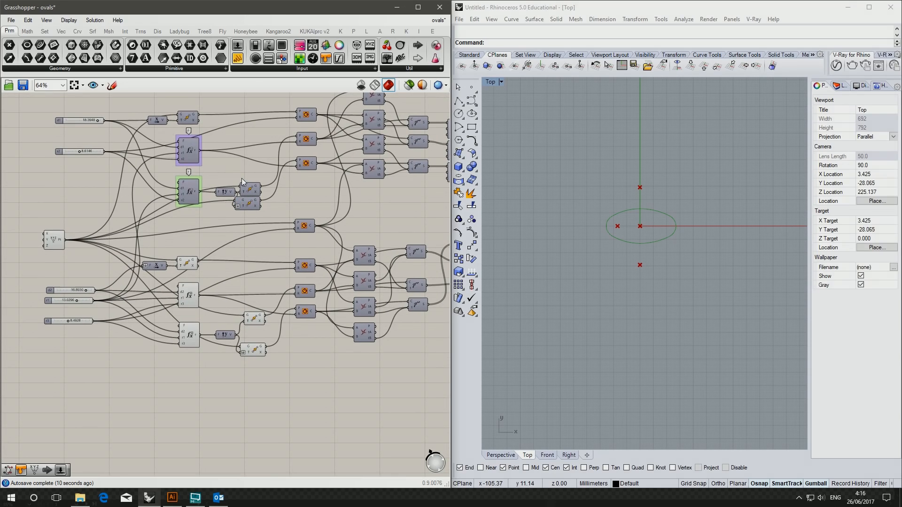